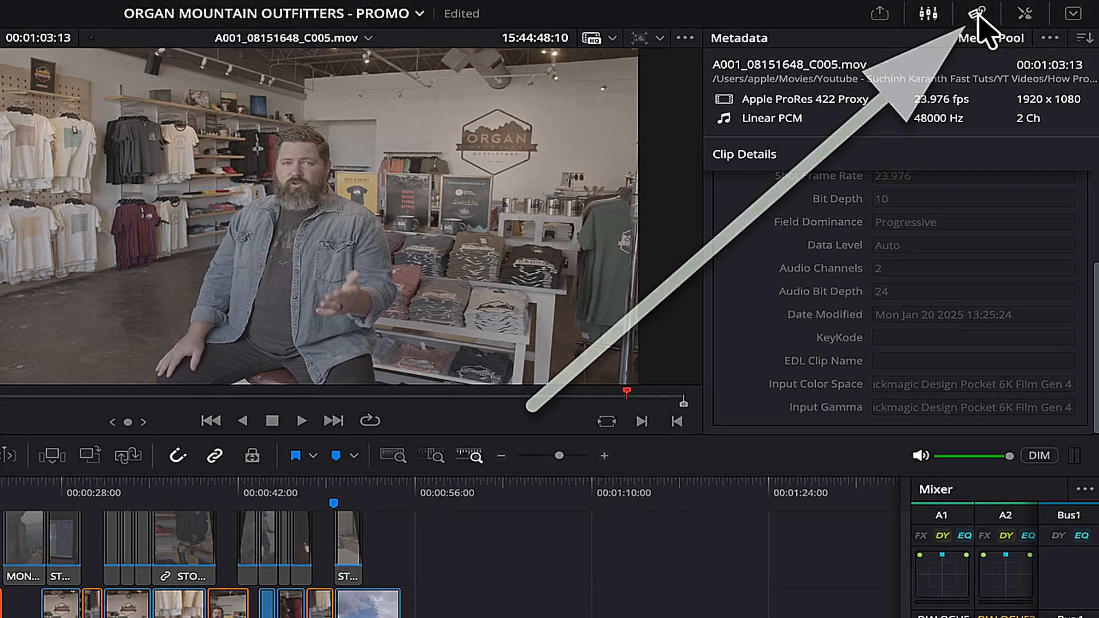
Check the interview clip's Input Color Space in Clip Details, then switch to the Color page.
scroll(761, 260, "up", 4)
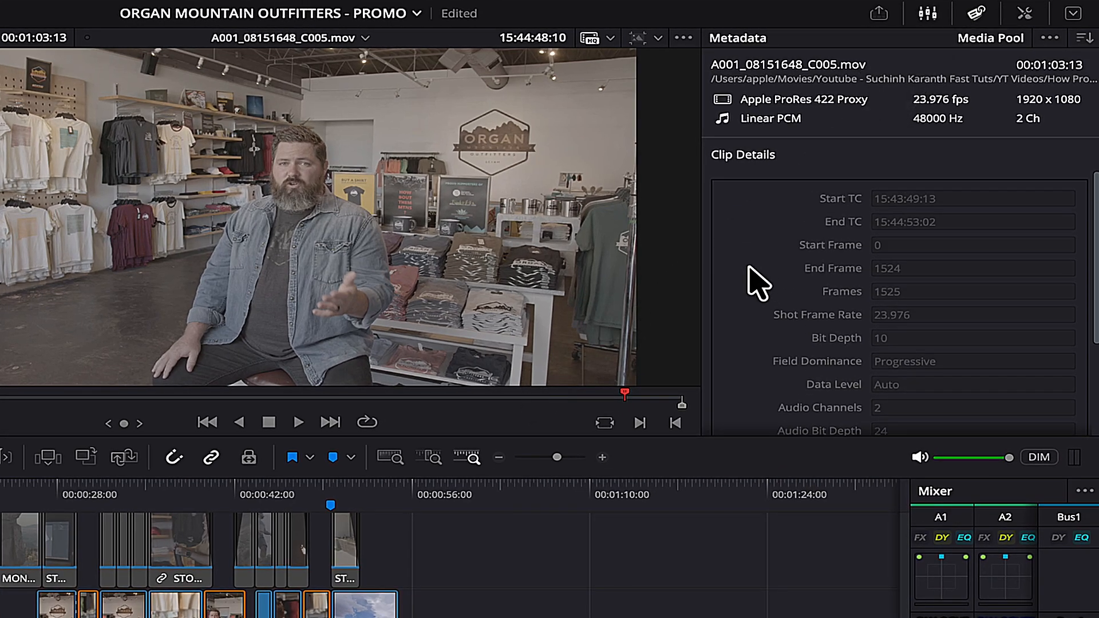
scroll(750, 269, "down", 5)
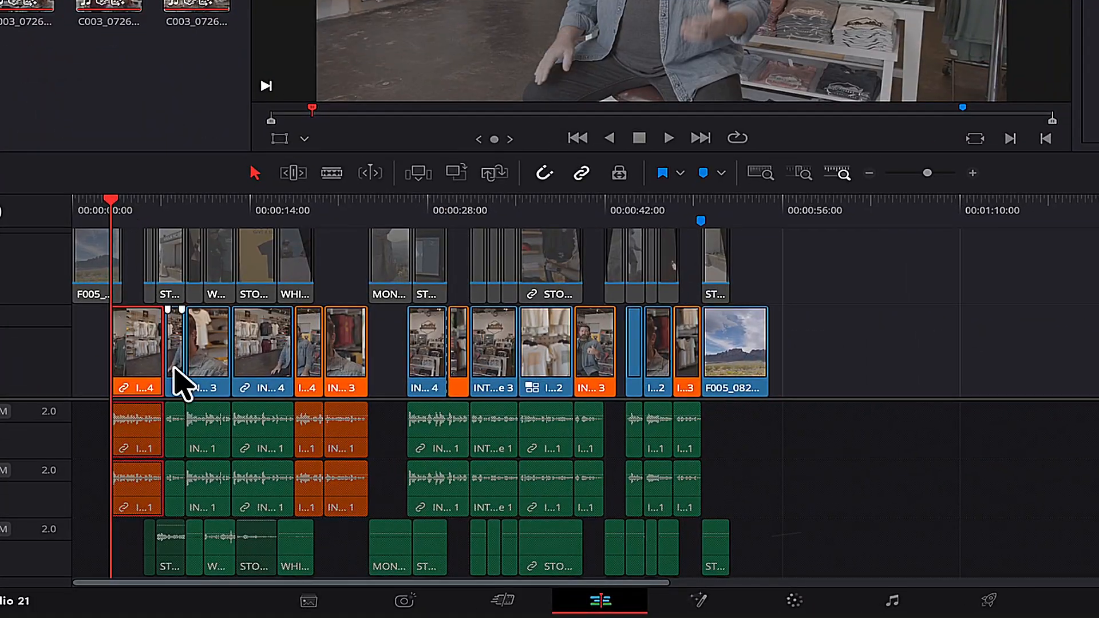
left_click(793, 601)
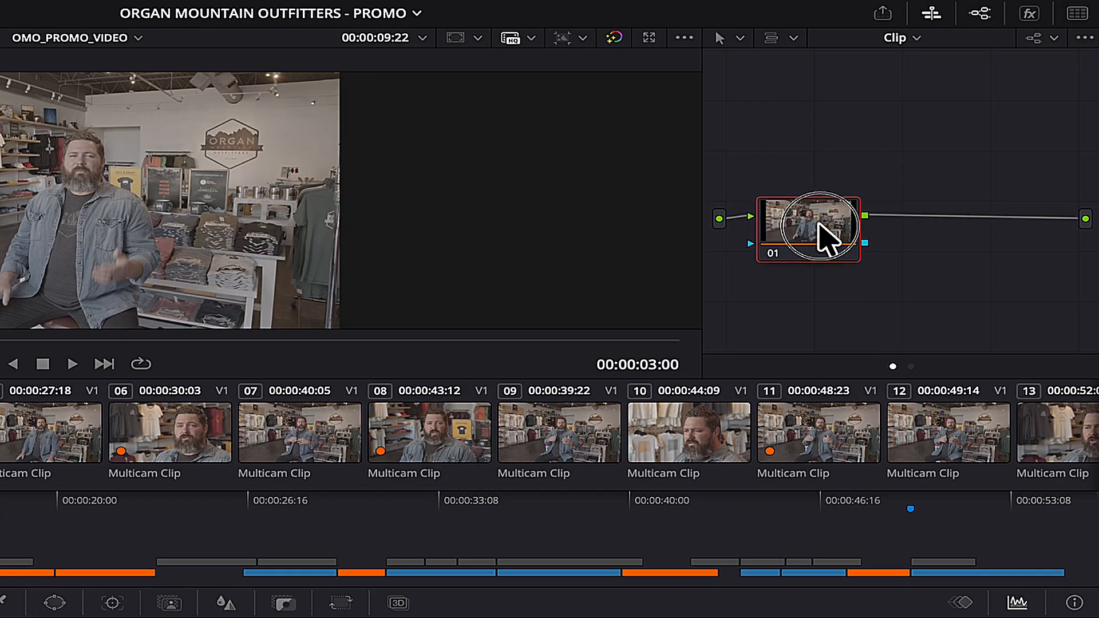
Label the first node 'Primary'.
right_click(917, 170)
left_click(920, 190)
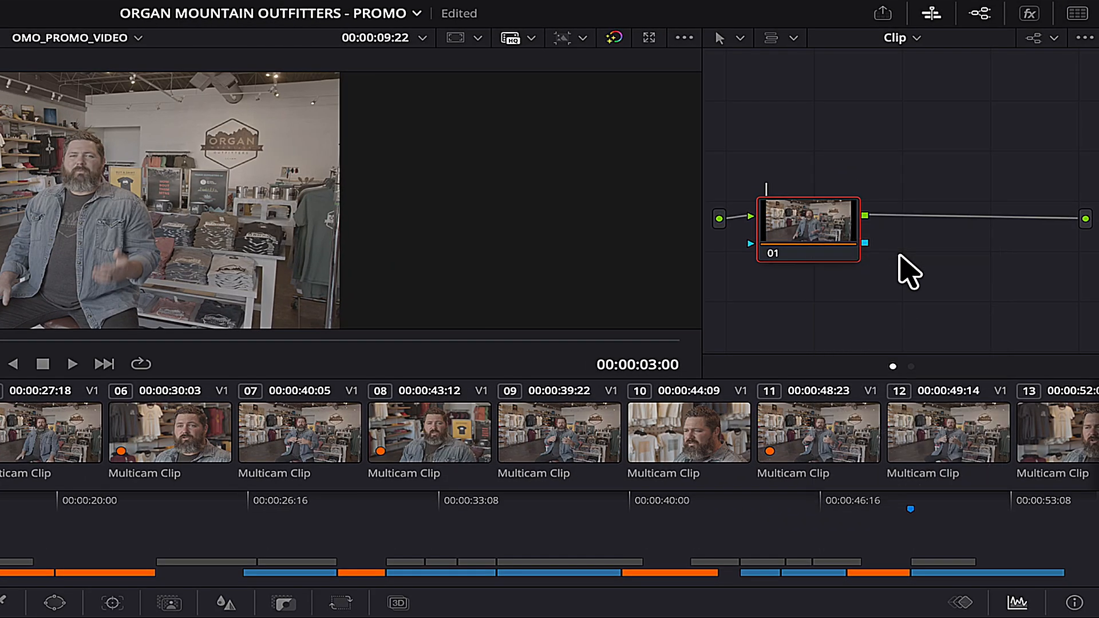
type("Primary")
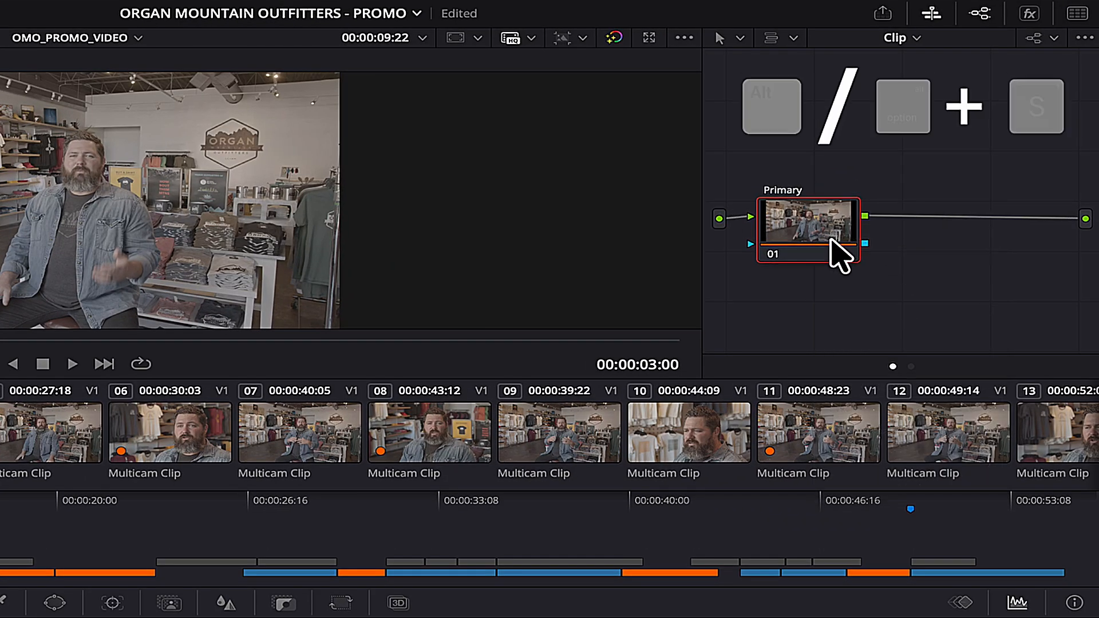
Add a second serial node after Primary and label it 'Master'.
key("alt+s")
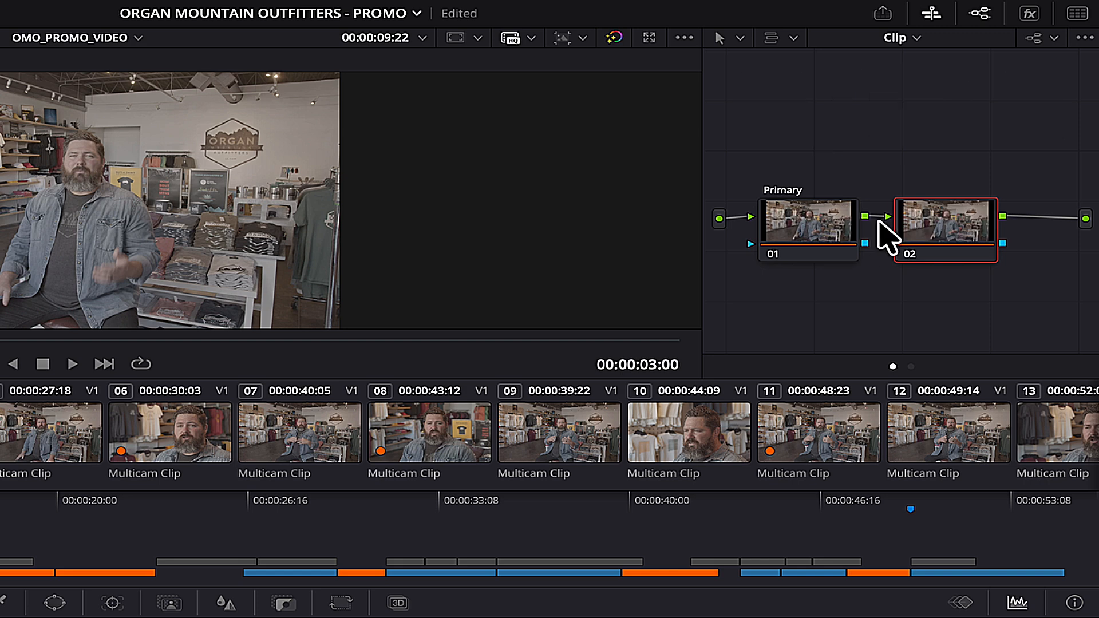
left_click_drag(942, 216, 951, 218)
right_click(951, 218)
left_click(1029, 257)
type("Master")
Select the Primary node and bring up the effects search.
left_click(827, 218)
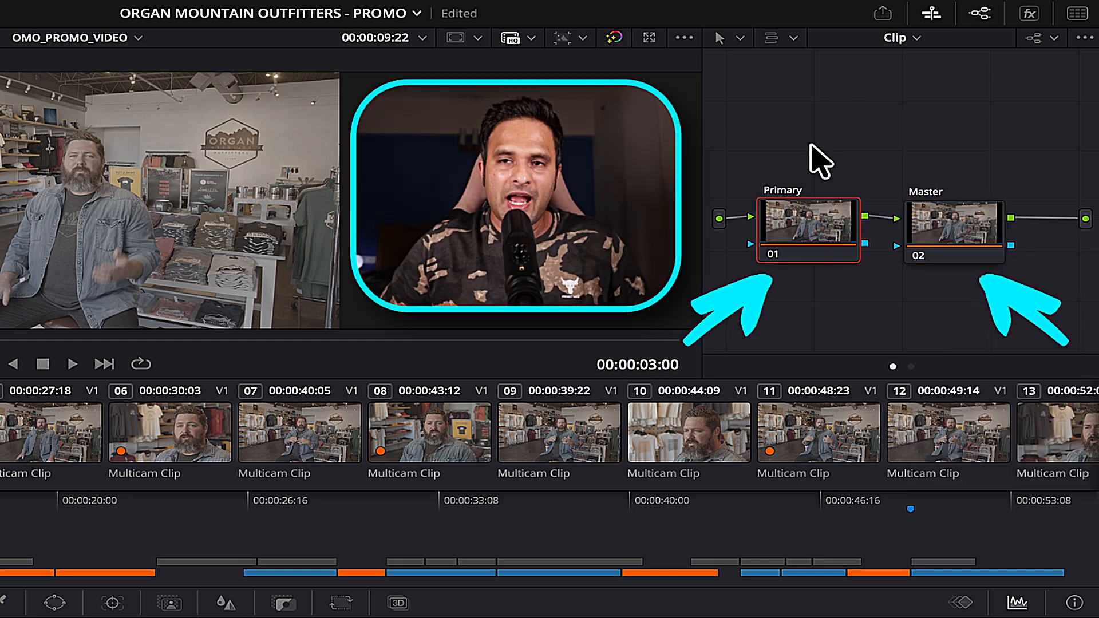
left_click(813, 229)
key("shift+space")
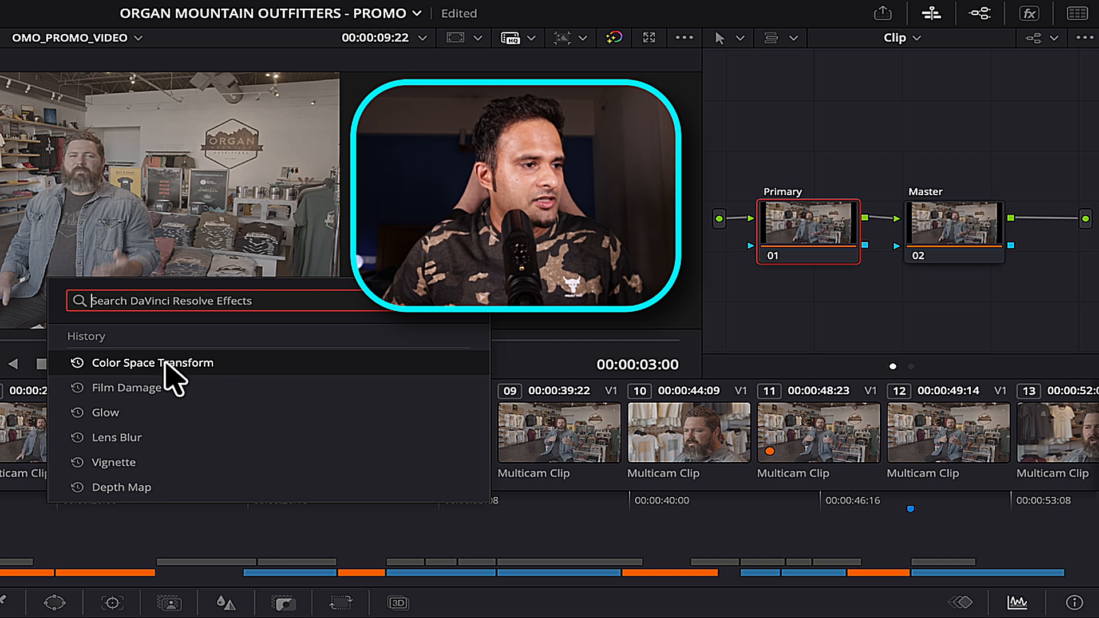
Apply a Color Space Transform to Primary with Blackmagic Pocket 6K Film Gen 4 input space and gamma.
left_click(135, 363)
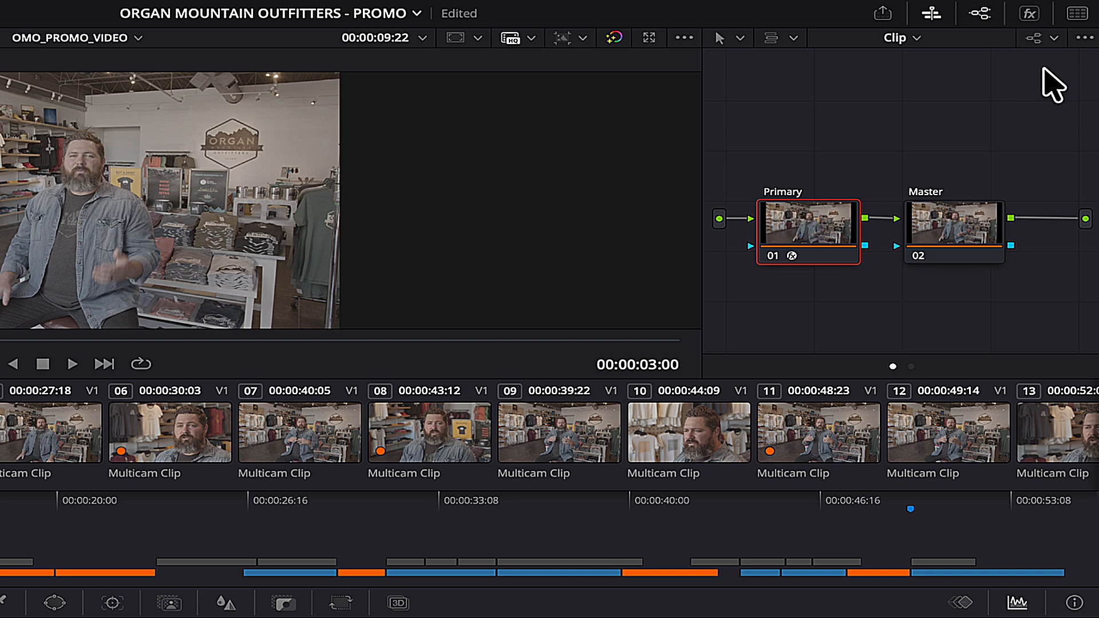
left_click(1029, 13)
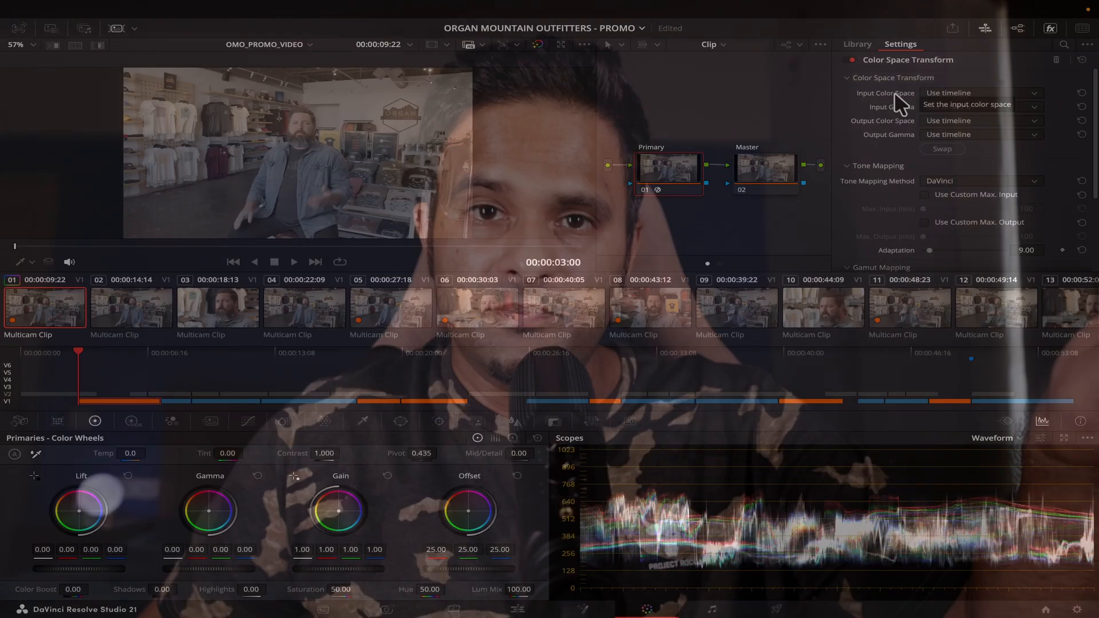
left_click(976, 94)
scroll(969, 180, "down", 2)
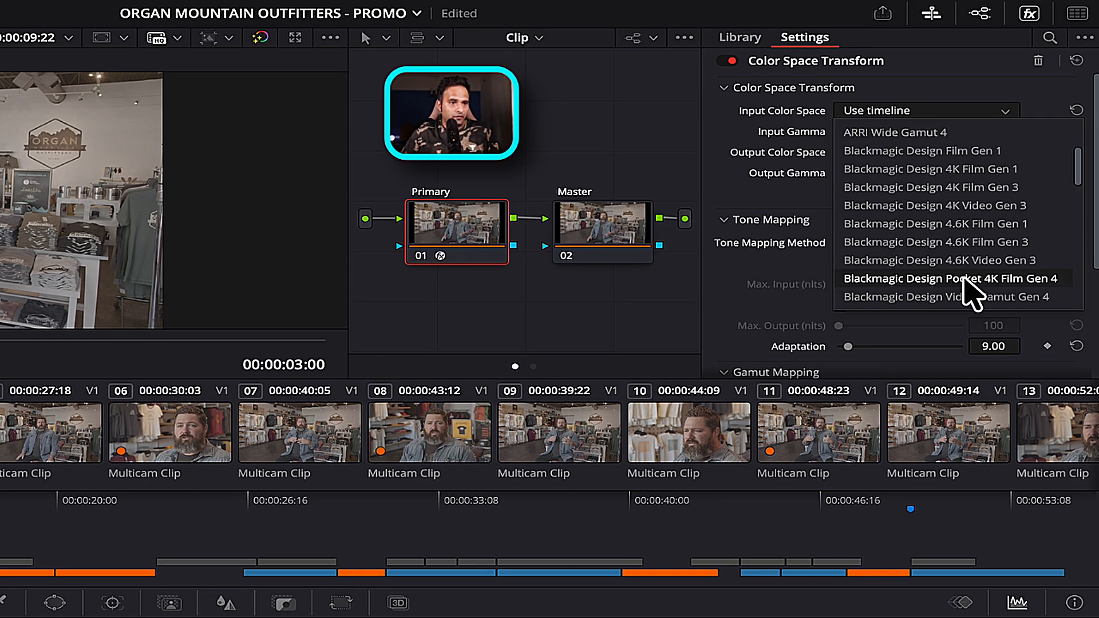
left_click(986, 281)
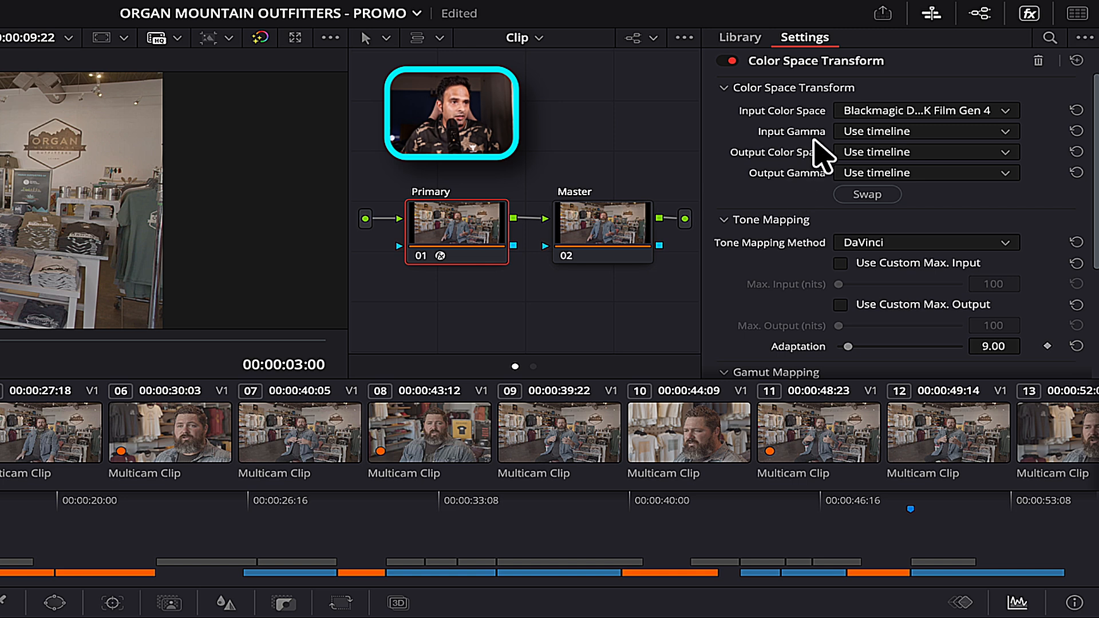
left_click(882, 132)
scroll(901, 280, "down", 3)
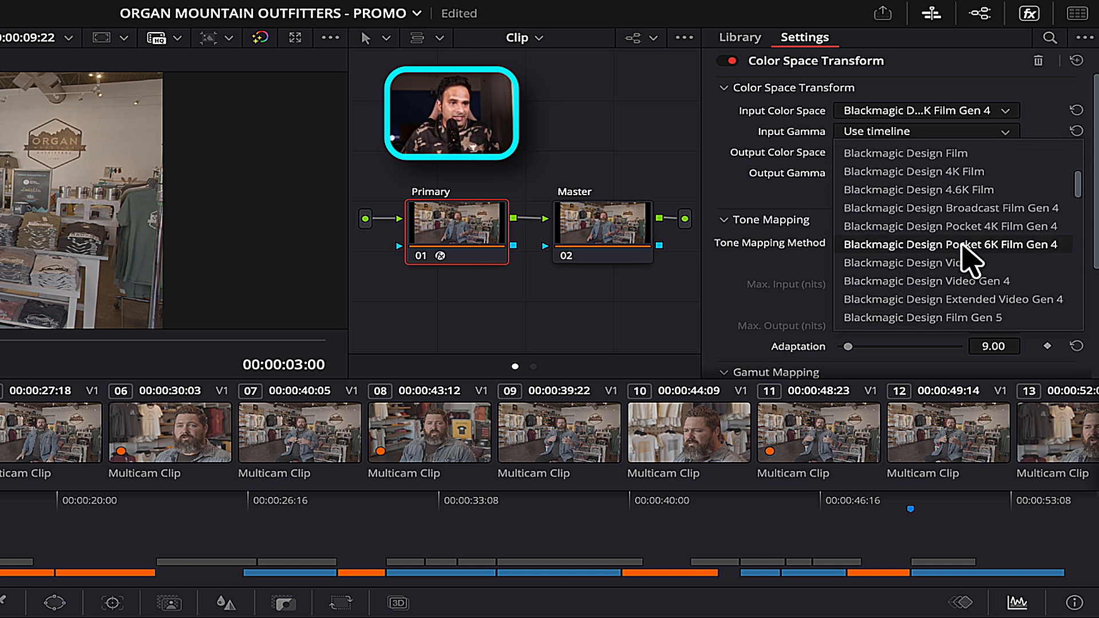
left_click(965, 247)
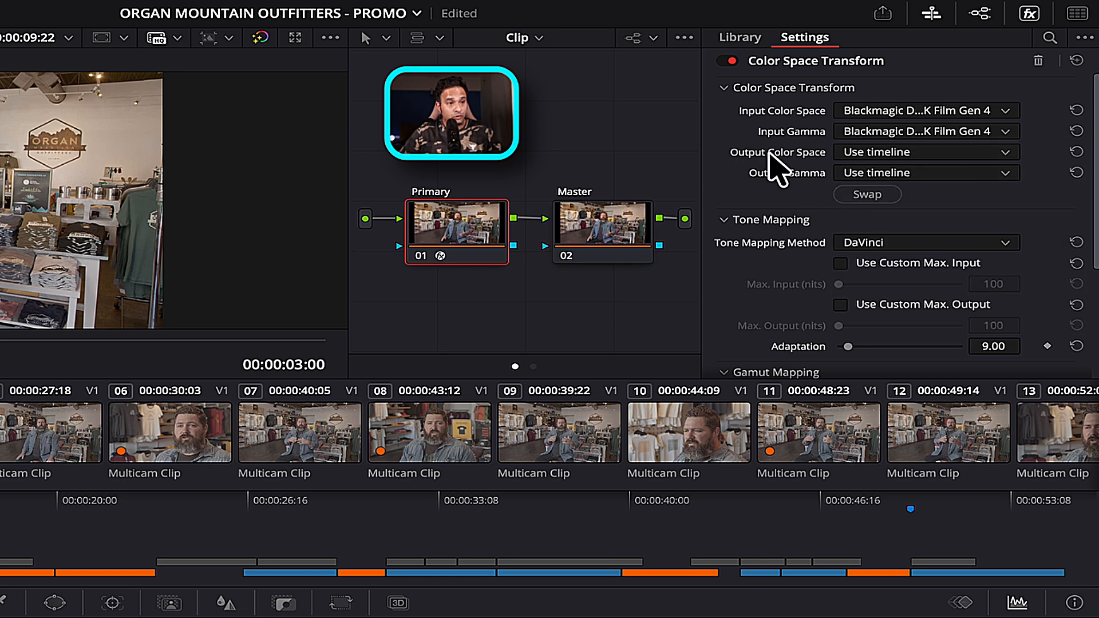
Set the transform's output to DaVinci Wide Gamut with DaVinci Intermediate gamma.
left_click(888, 155)
scroll(893, 166, "down", 3)
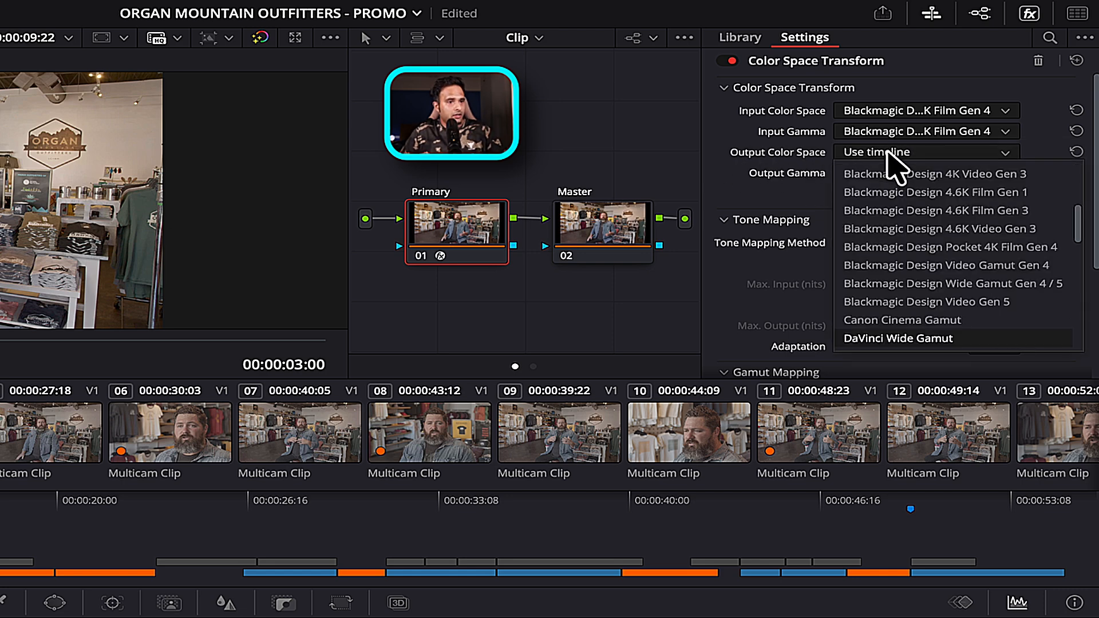
key("Return")
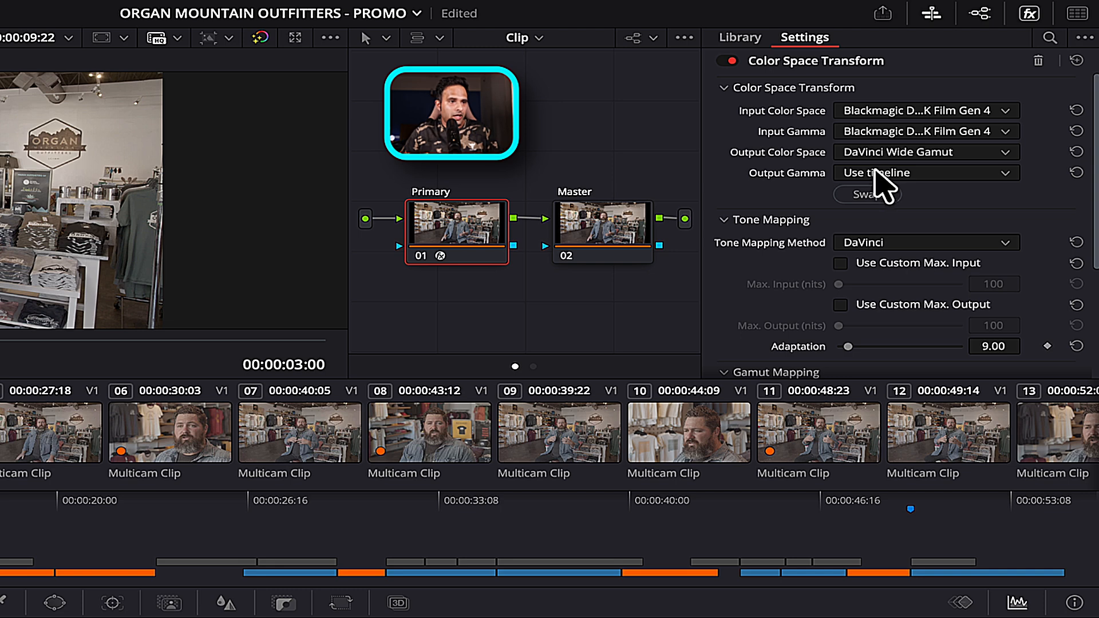
left_click(876, 173)
key("d")
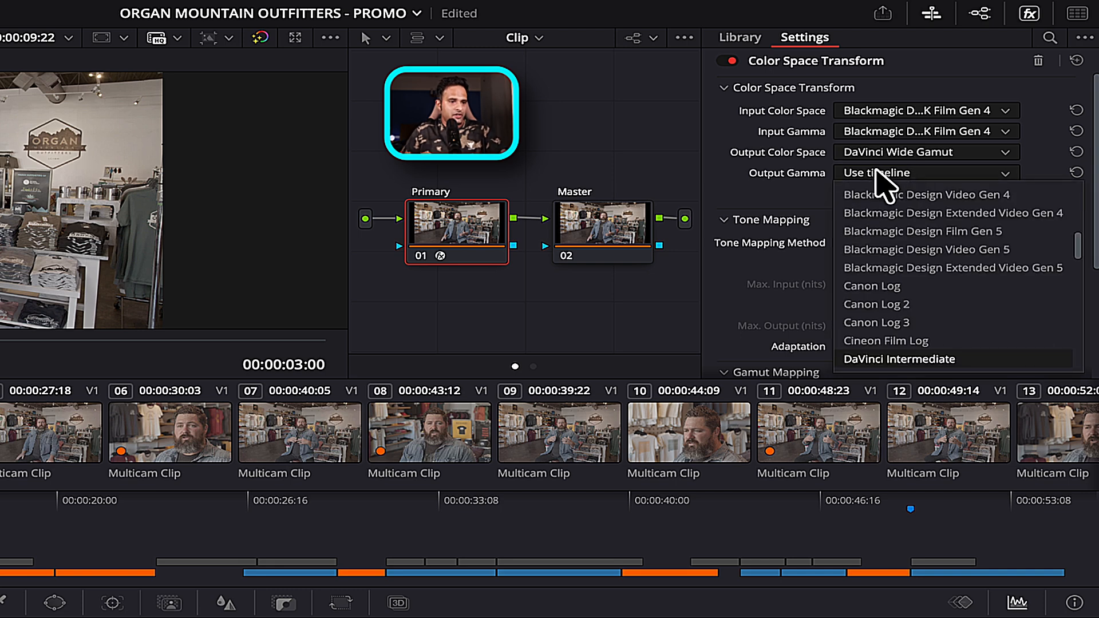
key("Return")
left_click(598, 226)
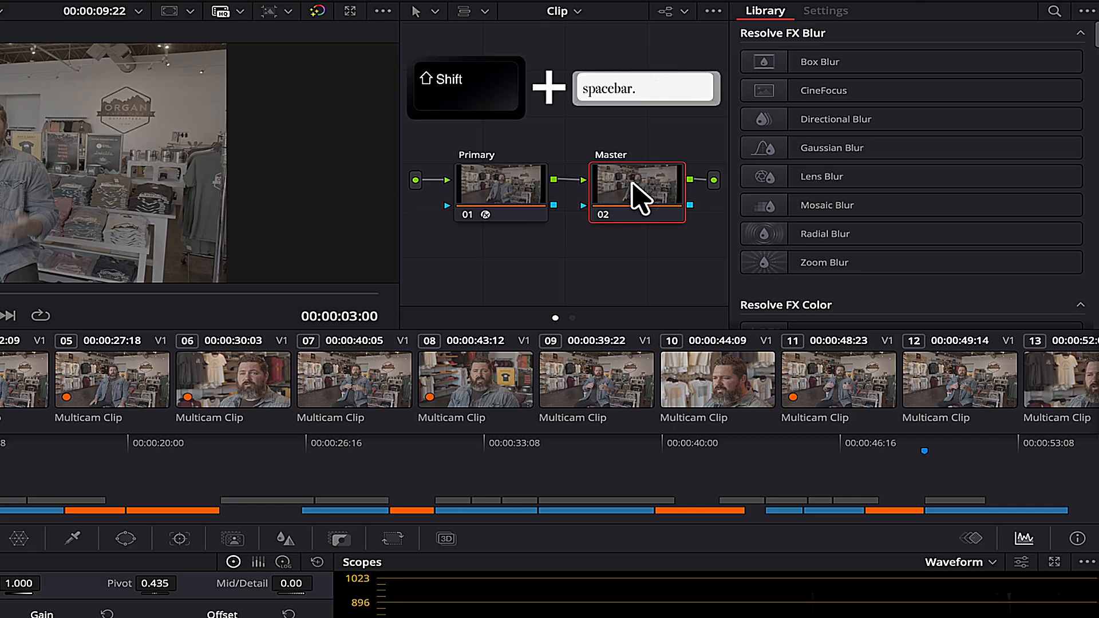
Apply a Color Space Transform to Master with DaVinci Wide Gamut/Intermediate input.
key("shift+space")
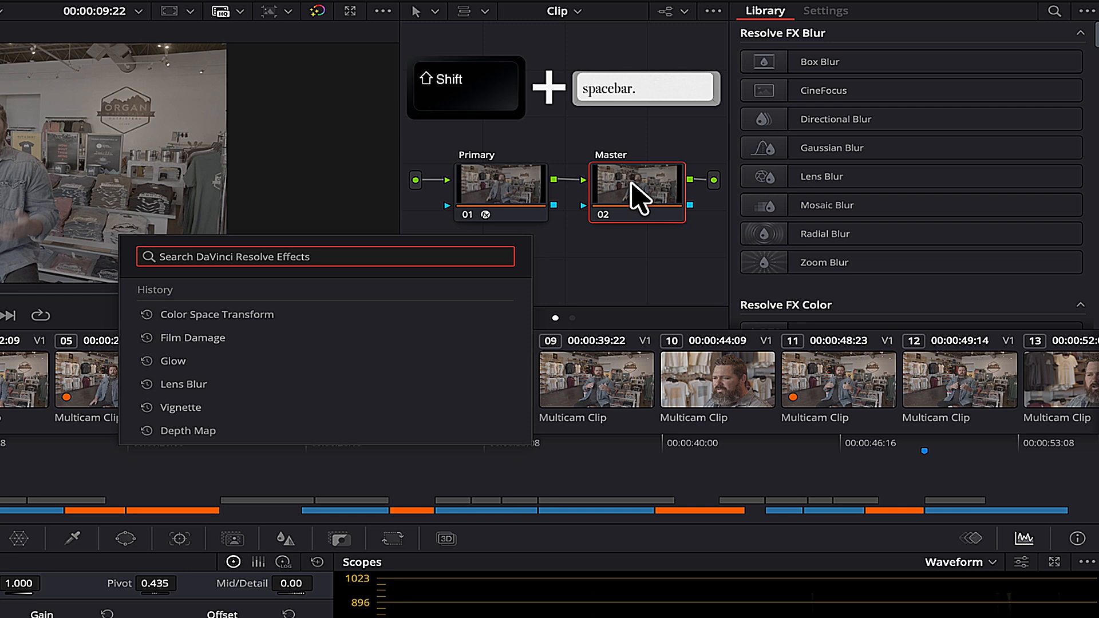
left_click(242, 314)
left_click_drag(651, 182, 648, 180)
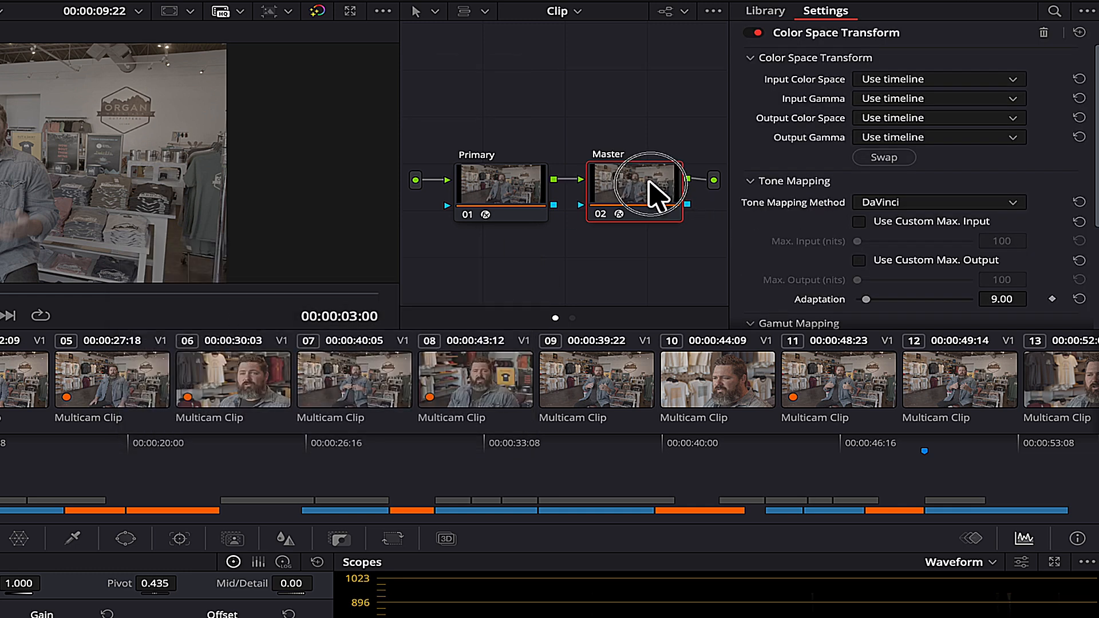
left_click(898, 79)
key("d")
key("Return")
left_click(907, 97)
key("d")
key("Return")
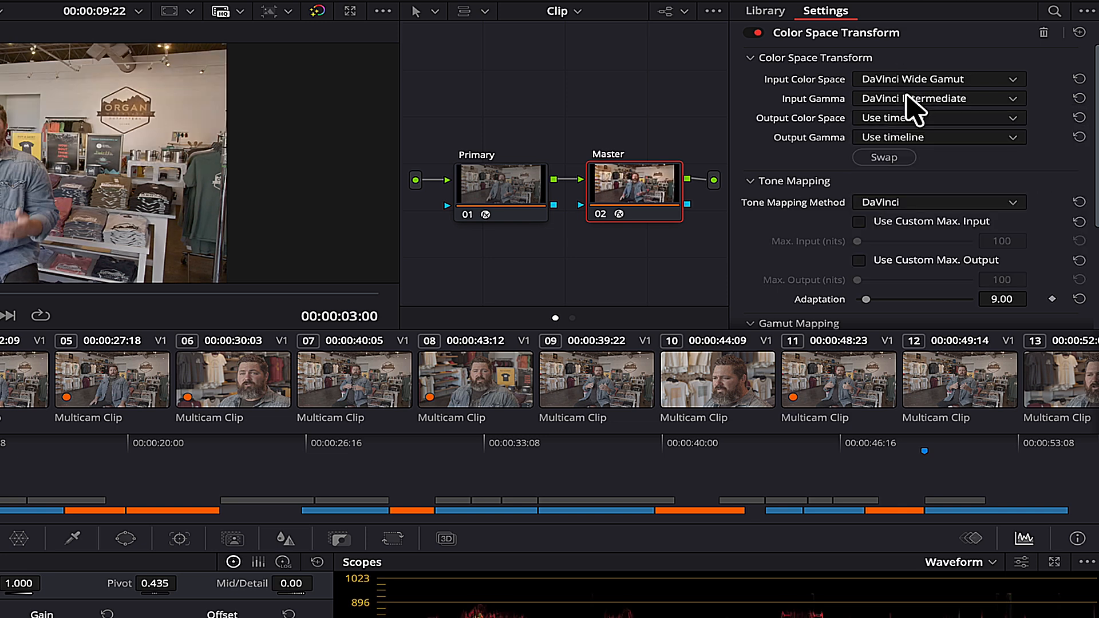
Set the Master transform's output to Rec.709 with Gamma 2.4.
left_click(906, 119)
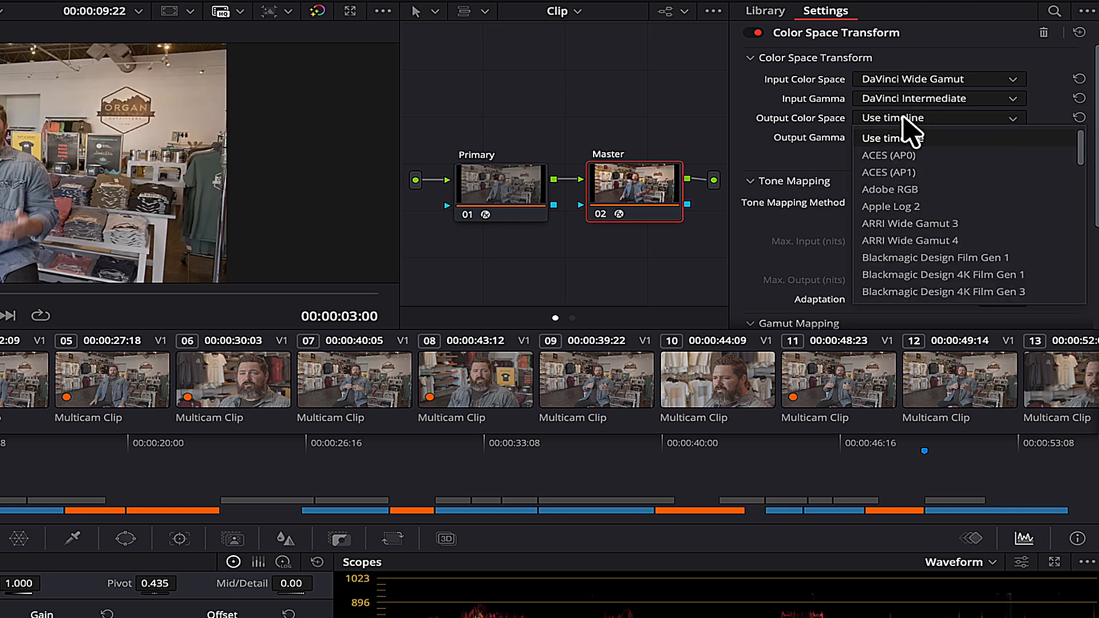
key("r")
key("r")
key("Return")
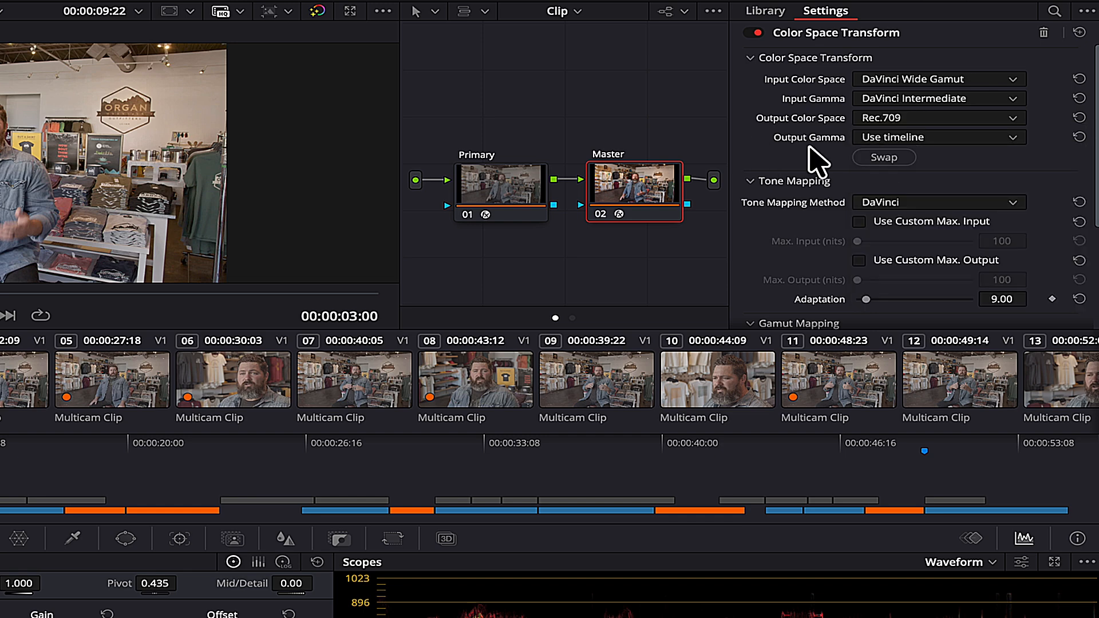
left_click(910, 140)
key("g")
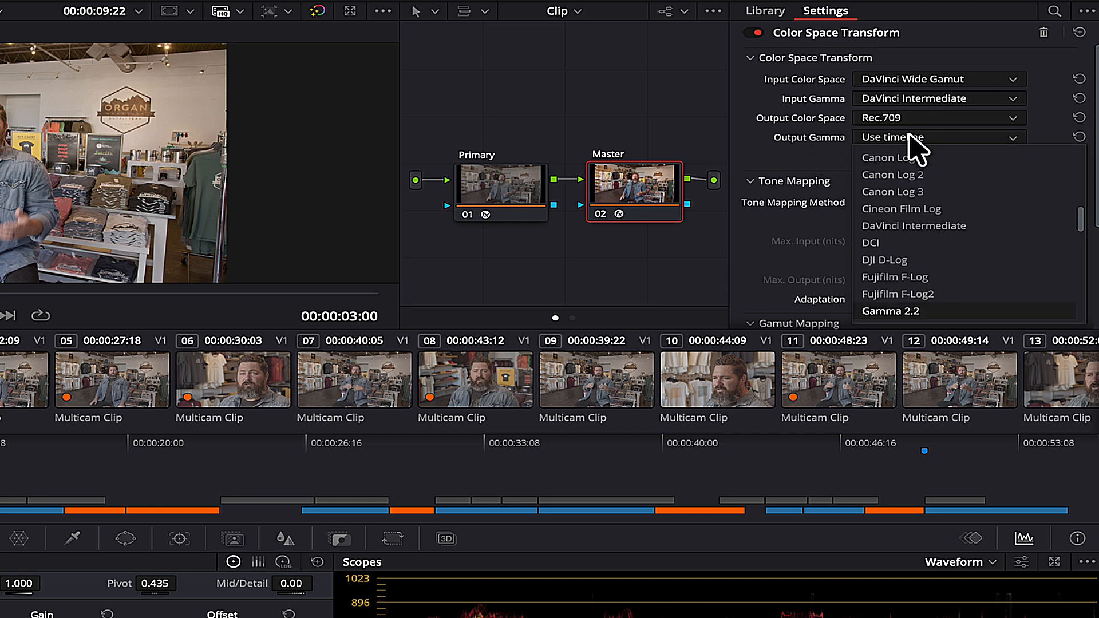
scroll(905, 264, "down", 1)
left_click(906, 294)
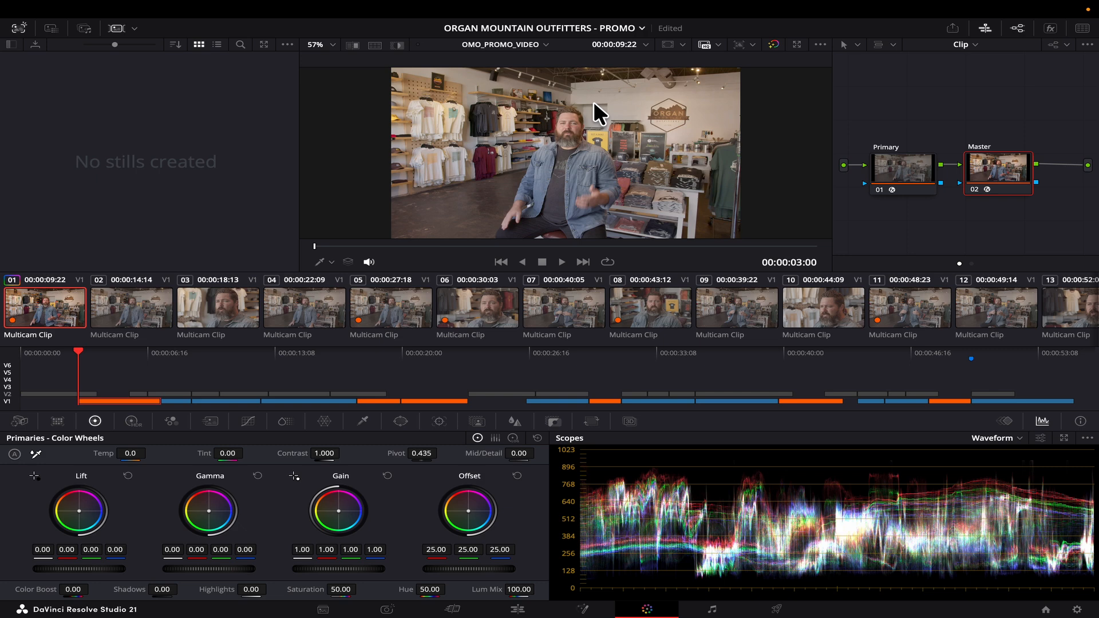
Grab a still of the converted frame.
right_click(593, 101)
left_click(641, 113)
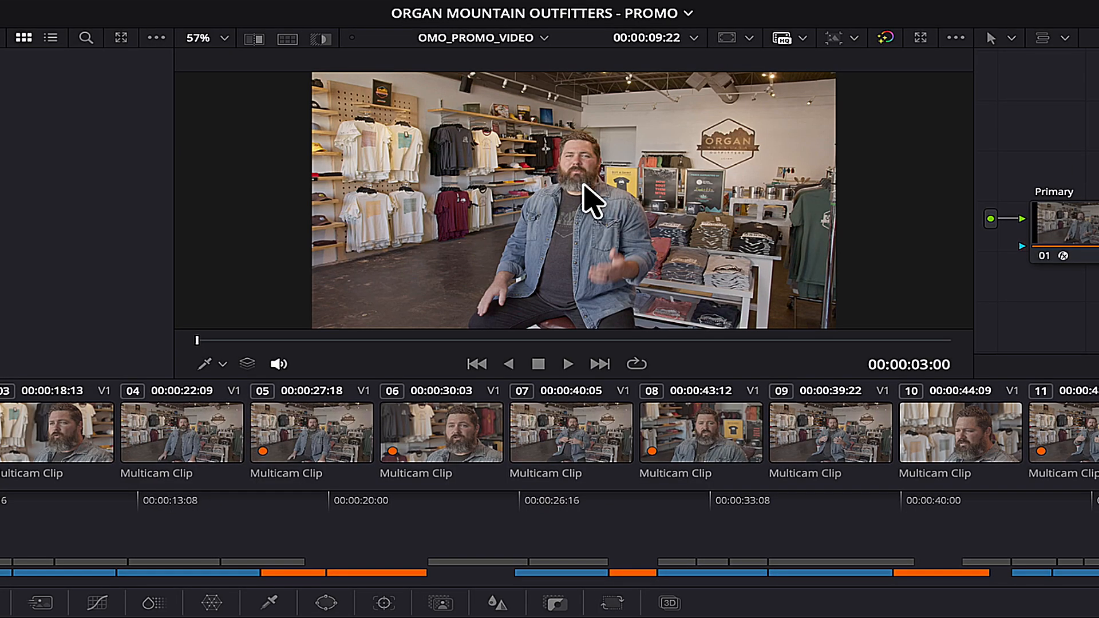
left_click(943, 211)
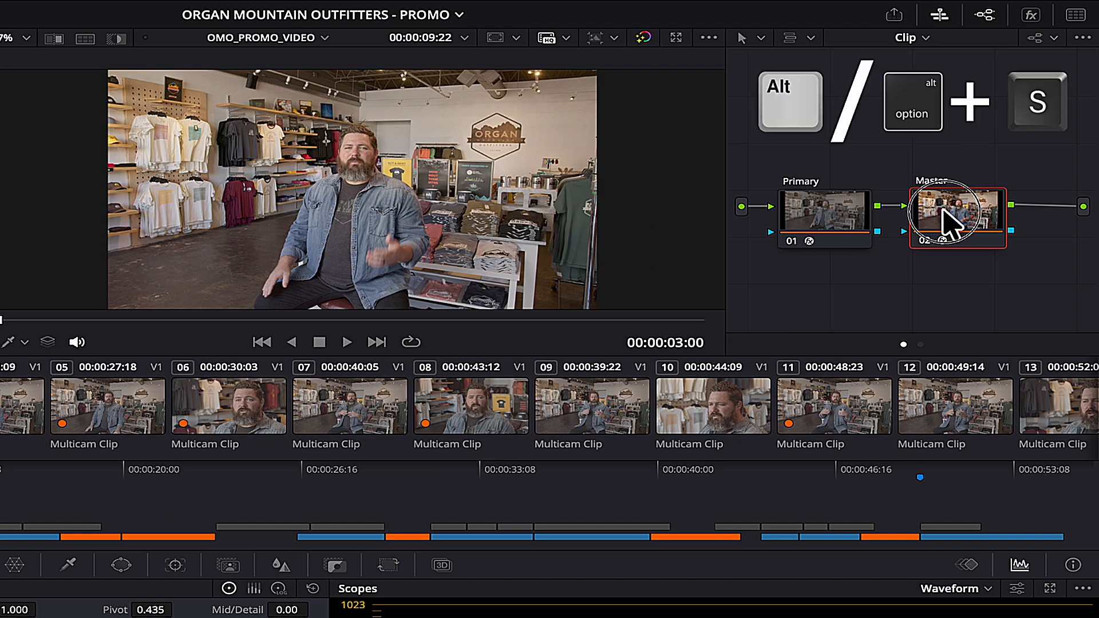
Add node 03, shrink and rearrange the node graph, and connect it after Master.
key("alt+s")
left_click(1054, 38)
left_click_drag(1045, 106, 1023, 107)
left_click(864, 106)
left_click_drag(822, 124, 1002, 206)
left_click_drag(845, 198, 817, 175)
left_click_drag(832, 272, 1021, 186)
right_click(1014, 157)
left_click(996, 188)
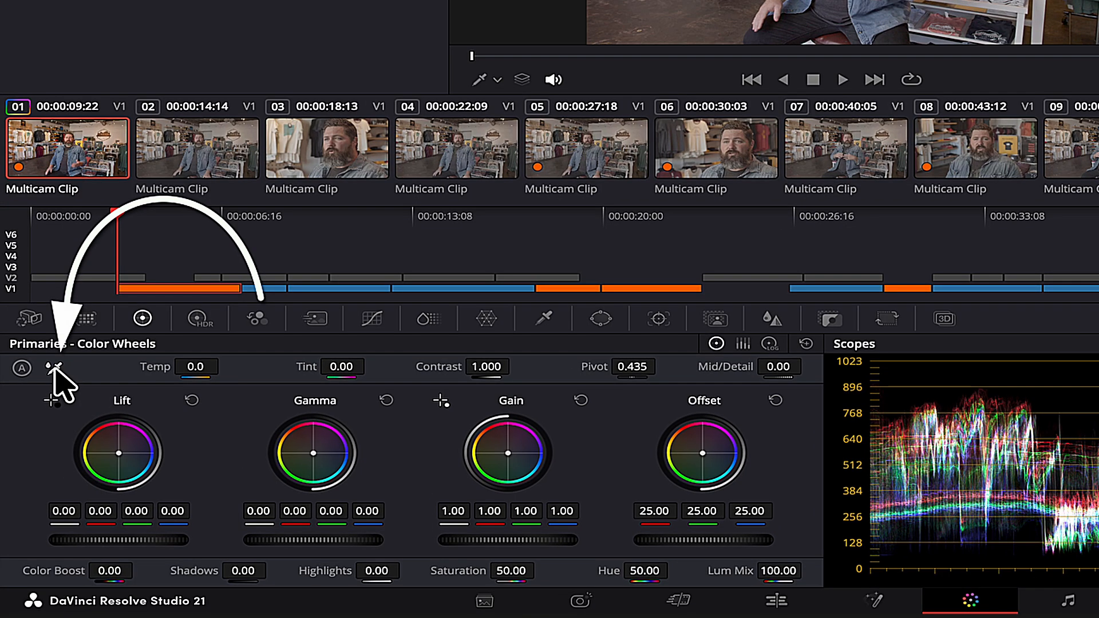
White-balance the interview from the shop wall, finishing at Temp -678.0 and Tint -1.50.
left_click(55, 380)
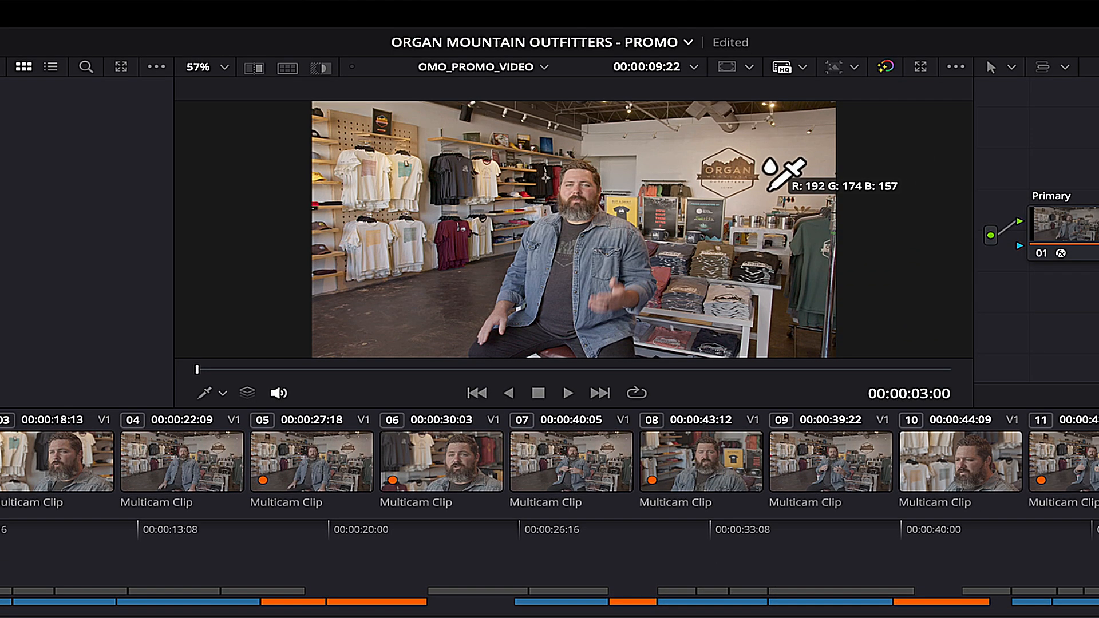
scroll(770, 188, "up", 2)
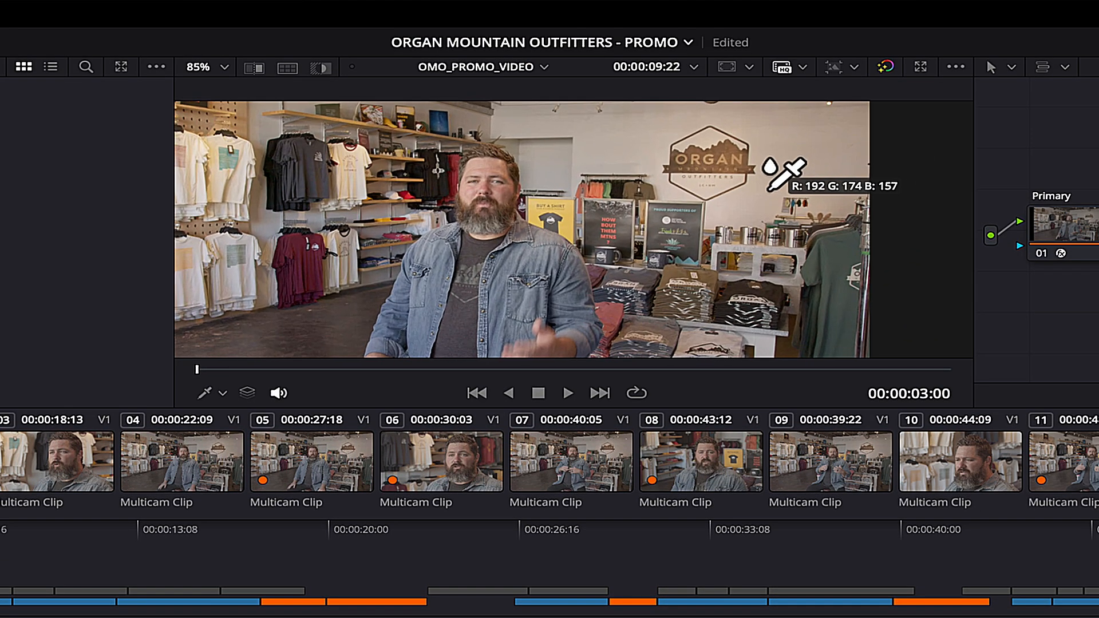
left_click(601, 129)
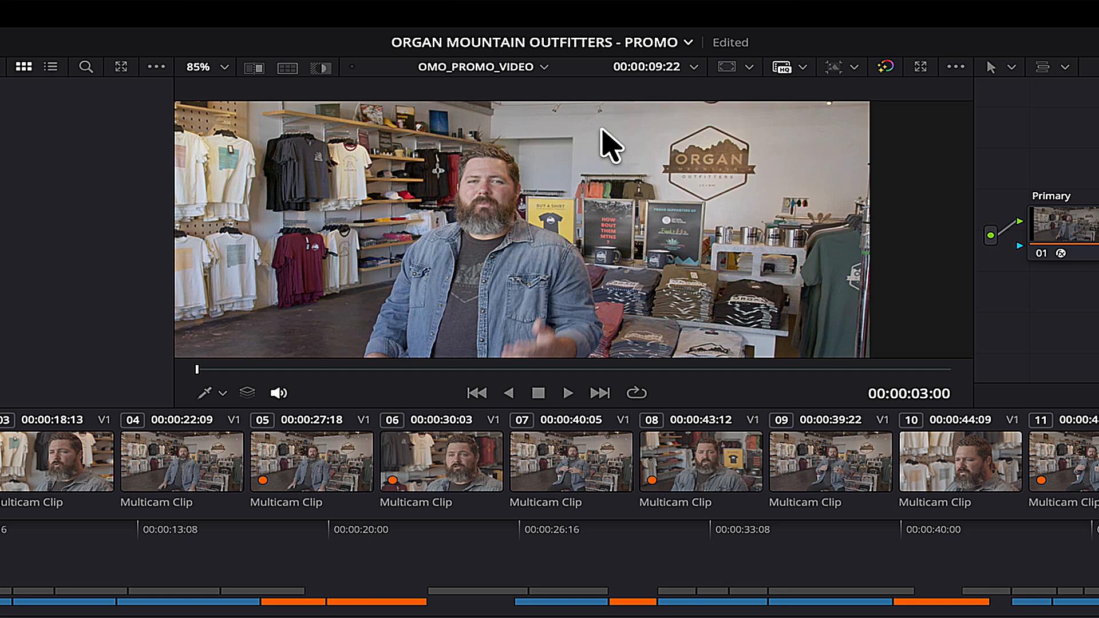
scroll(604, 135, "down", 2)
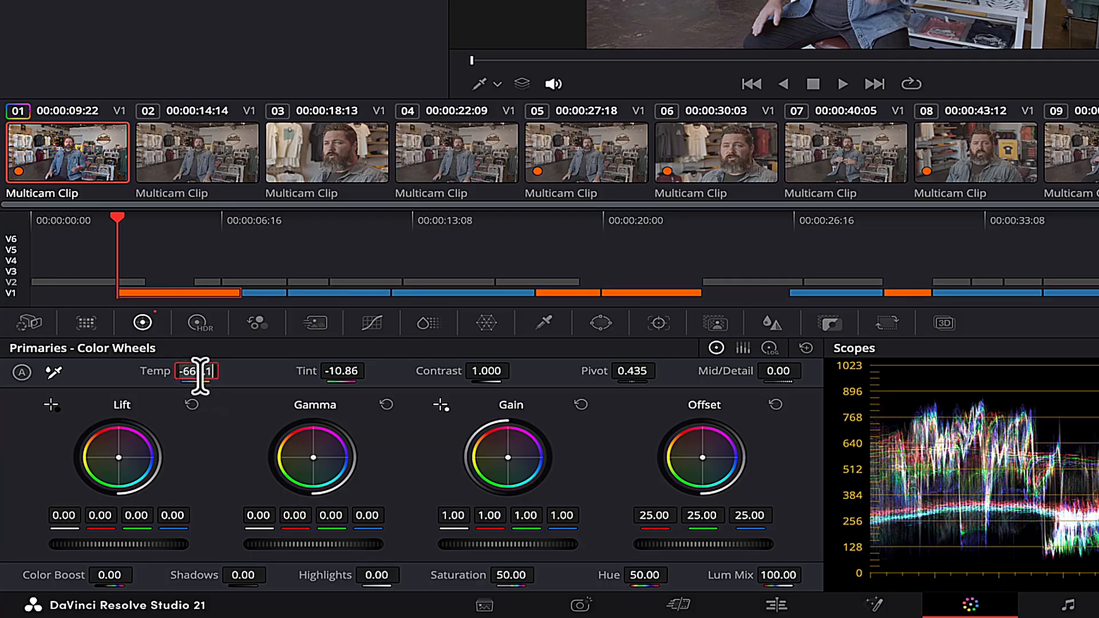
key("BackSpace")
key("BackSpace")
key("BackSpace")
key("BackSpace")
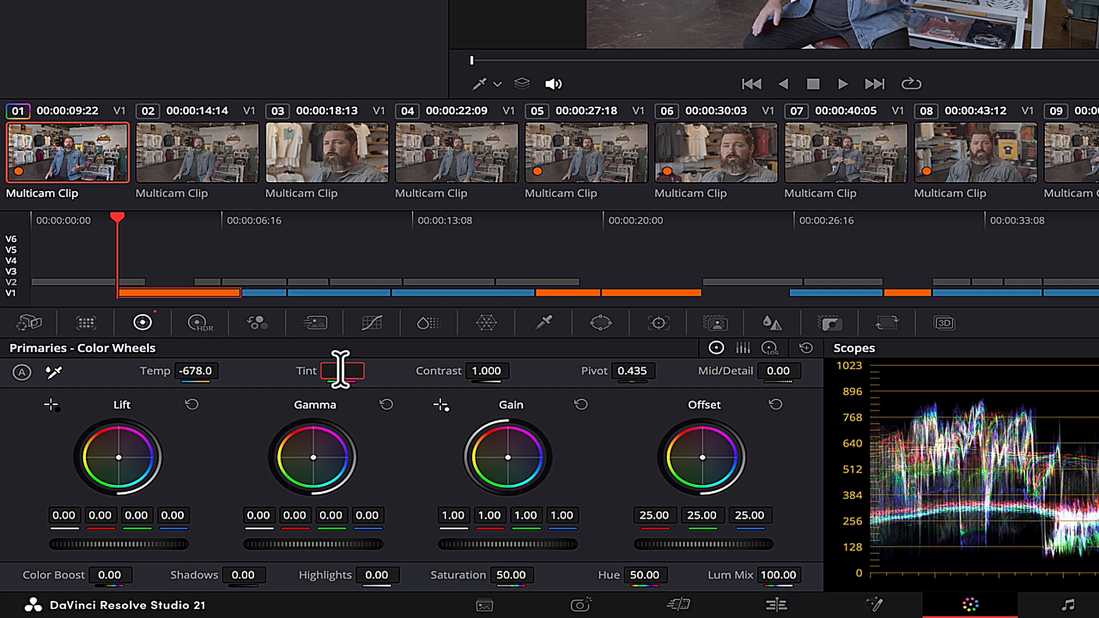
key("Return")
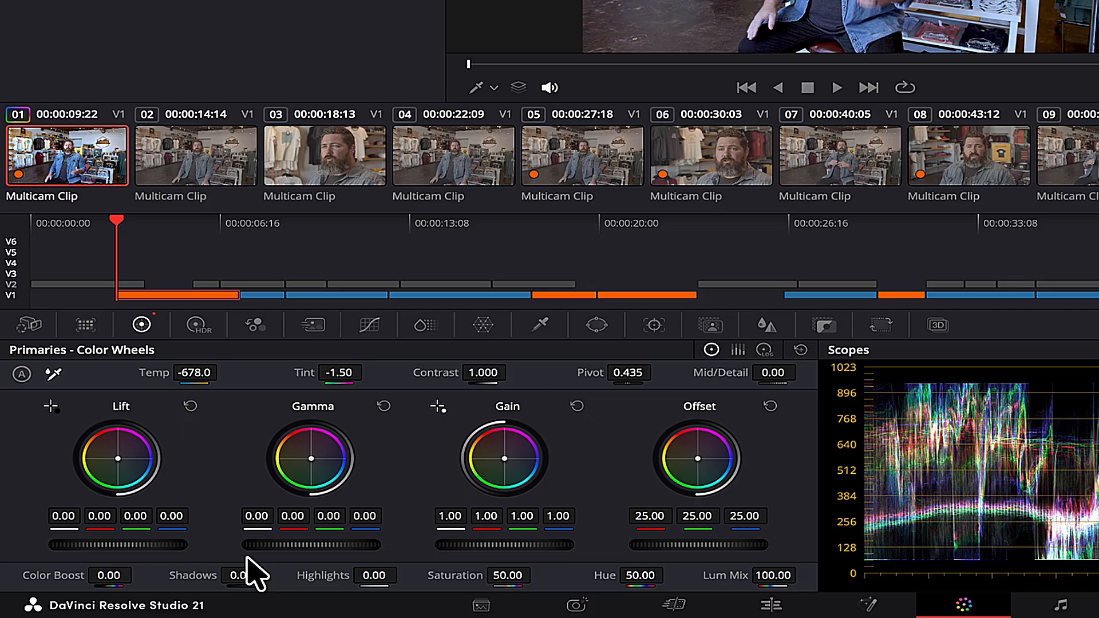
Lower the shadows and pull down the highlights of the interview clip.
left_click_drag(164, 587, 161, 586)
left_click_drag(241, 571, 239, 572)
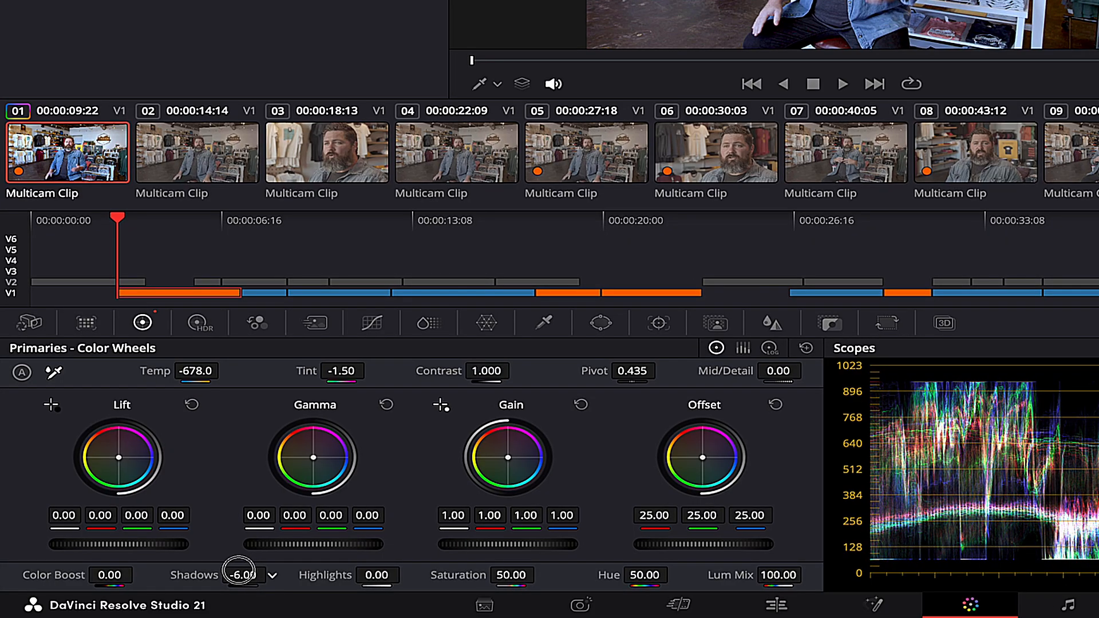
left_click_drag(380, 575, 355, 577)
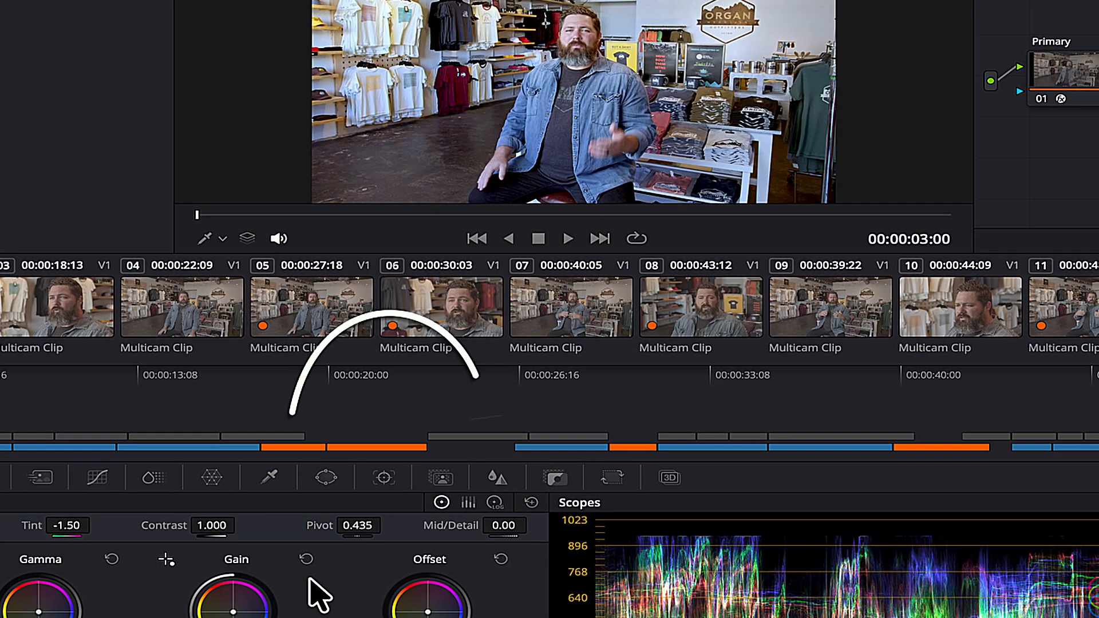
Lower the Blur radius to 0.47 on all channels to lightly sharpen the shot.
left_click(498, 479)
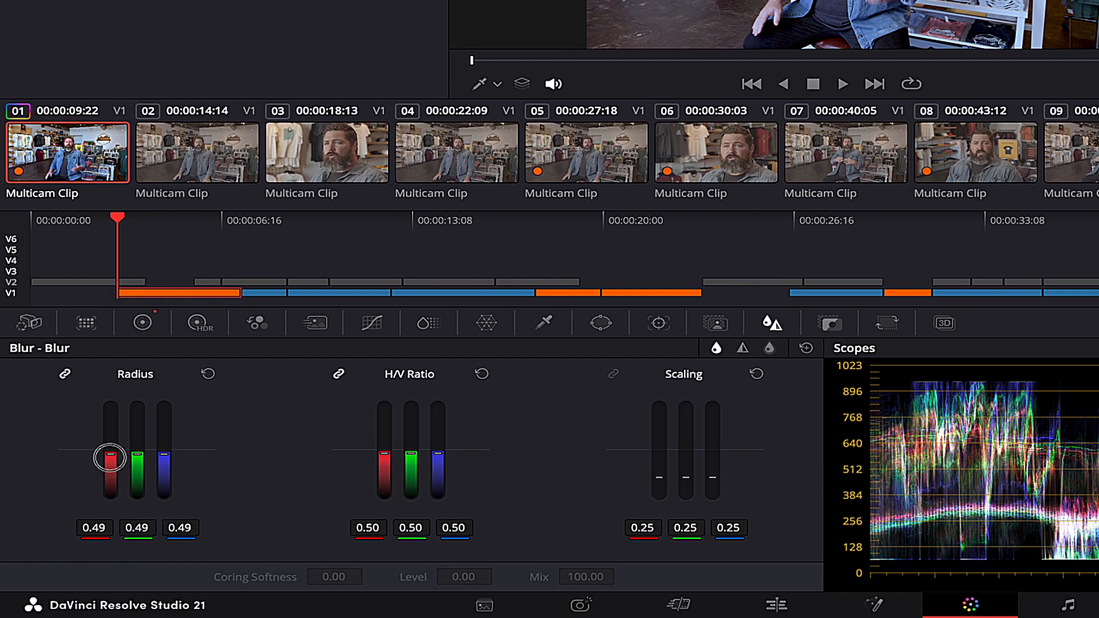
left_click_drag(110, 460, 110, 462)
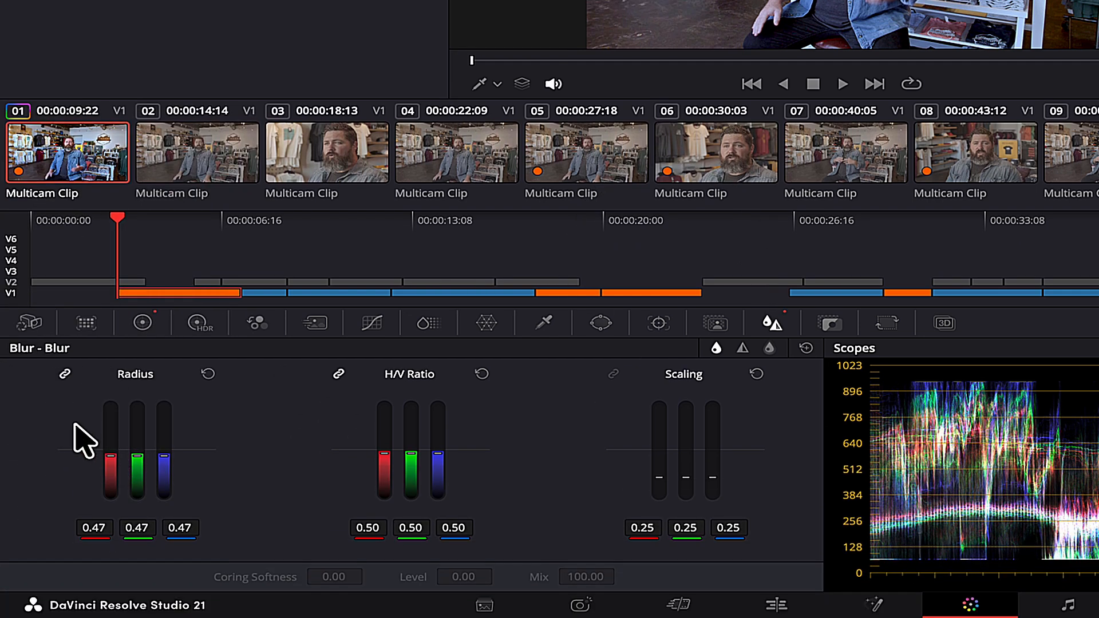
scroll(591, 213, "up", 10)
scroll(591, 213, "up", 3)
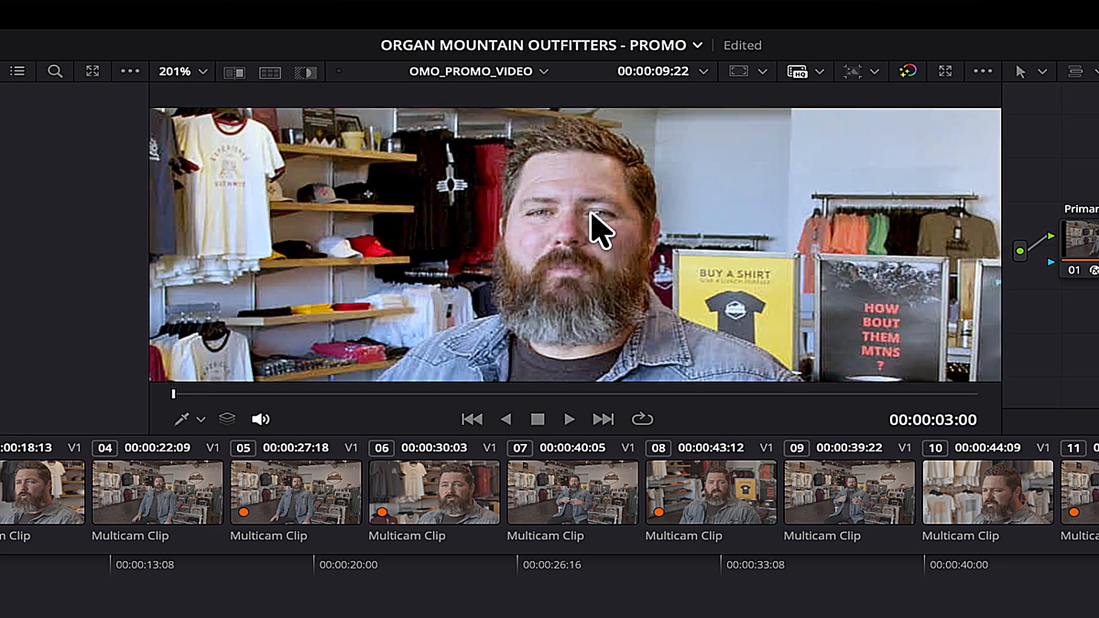
key("shift+z")
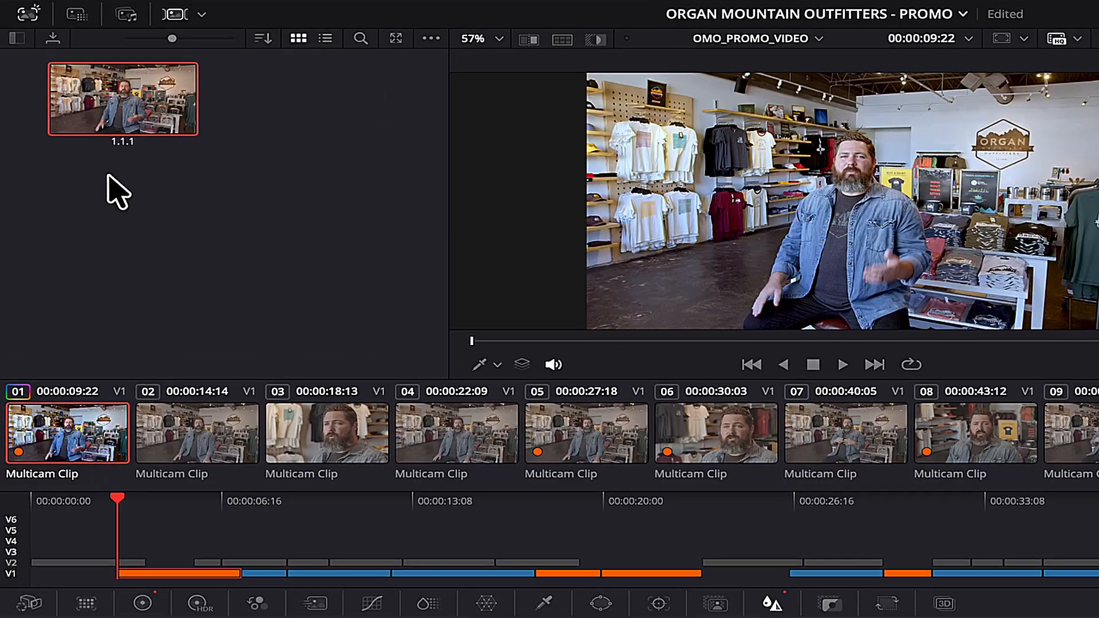
Grab a new still of the graded interview and label it 'Interview Still'.
right_click(117, 108)
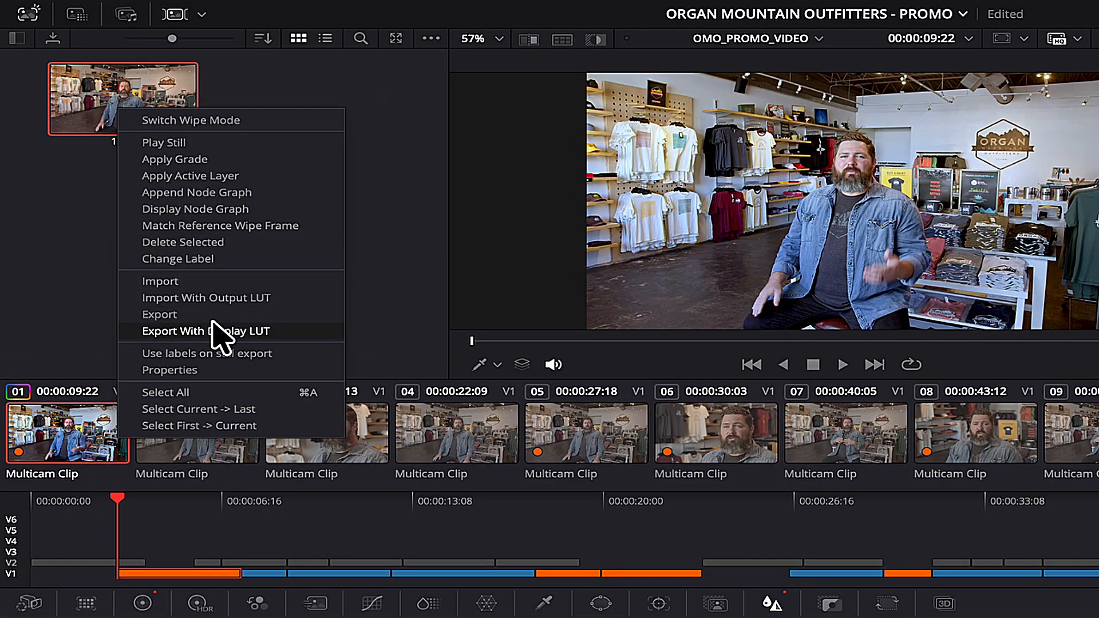
left_click(209, 244)
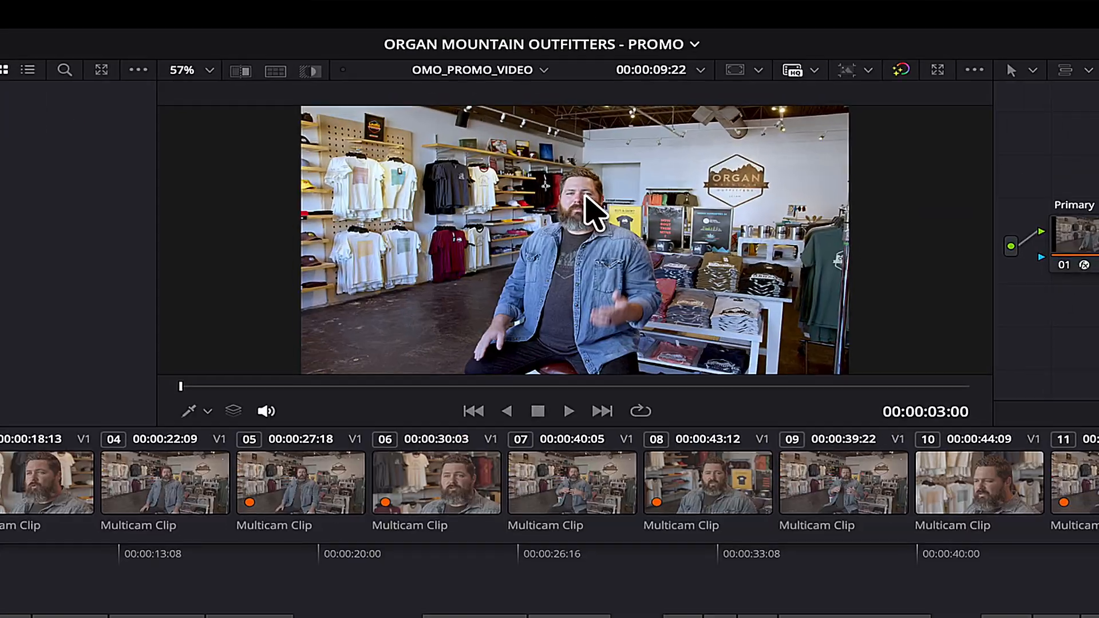
right_click(862, 166)
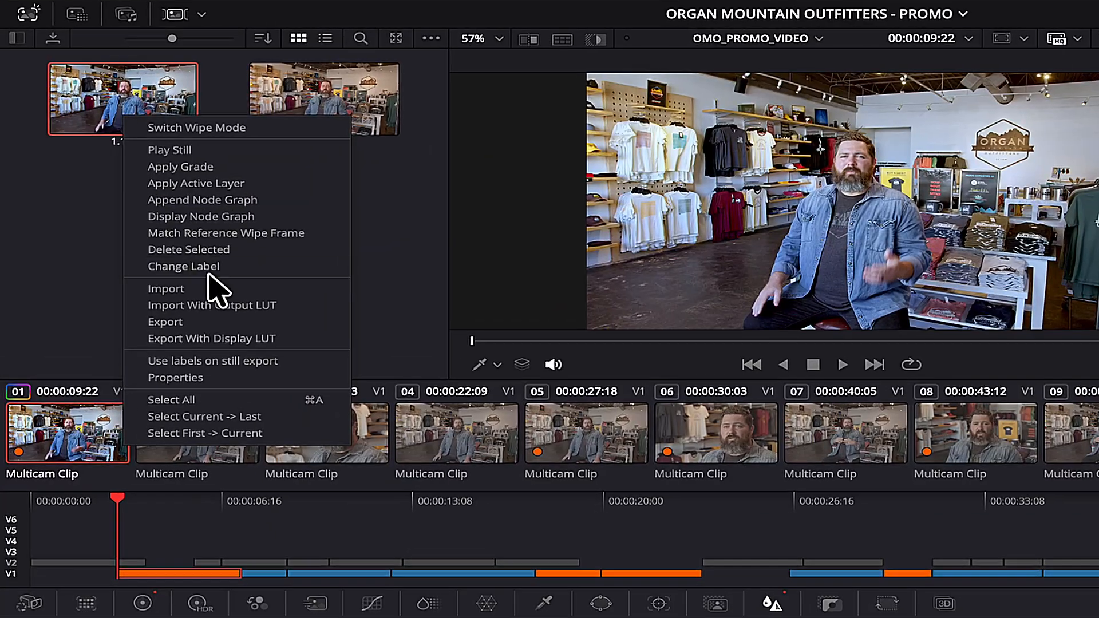
left_click(201, 268)
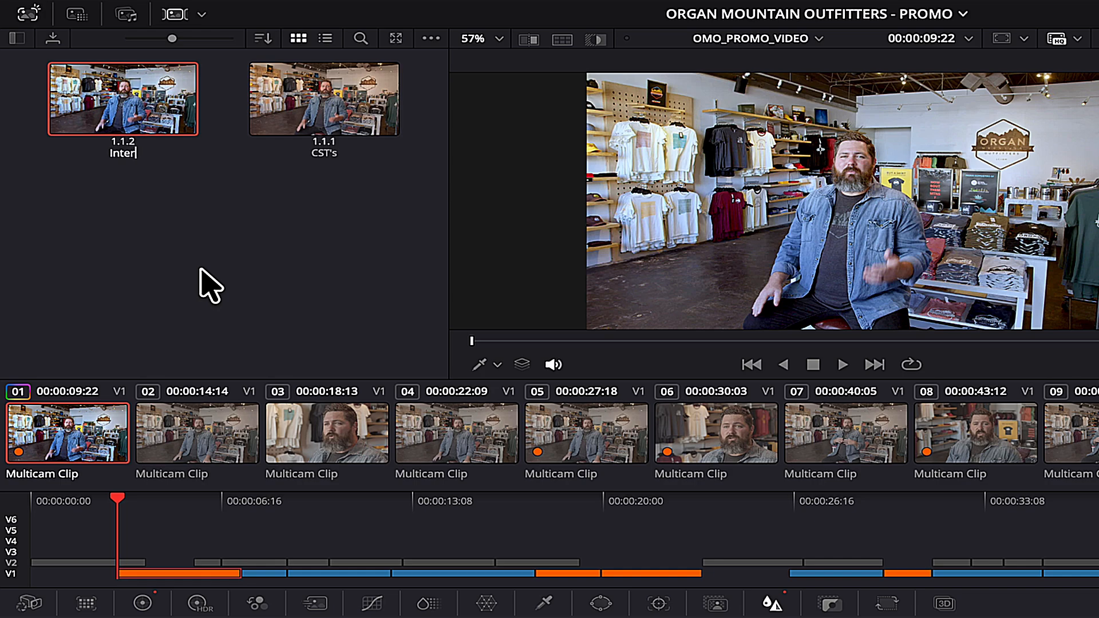
type("Interview Still")
key("Return")
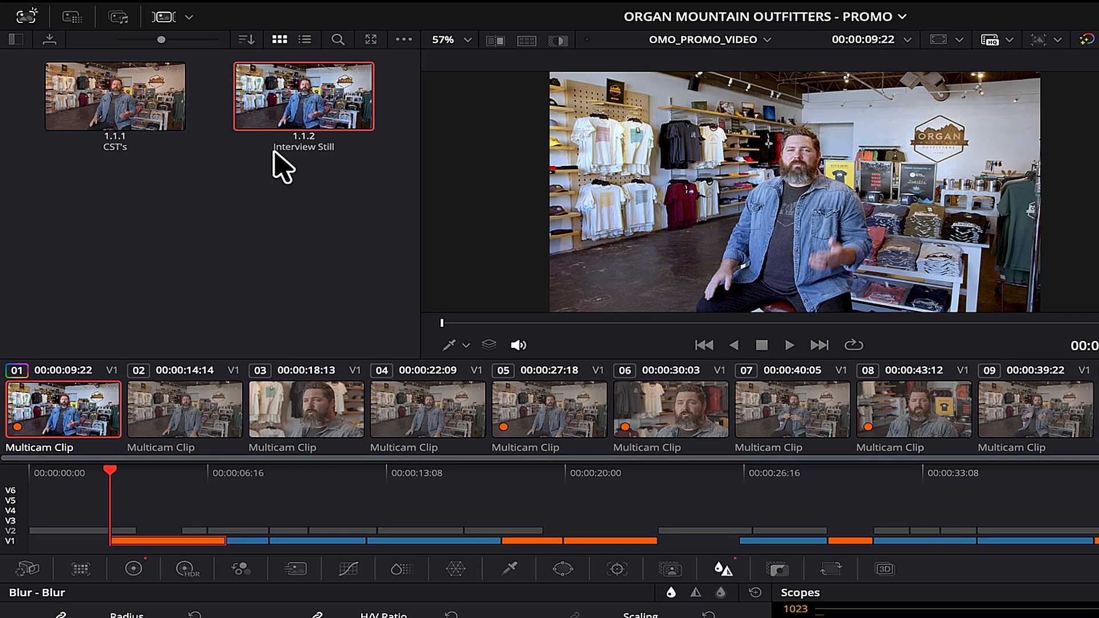
left_click(379, 296)
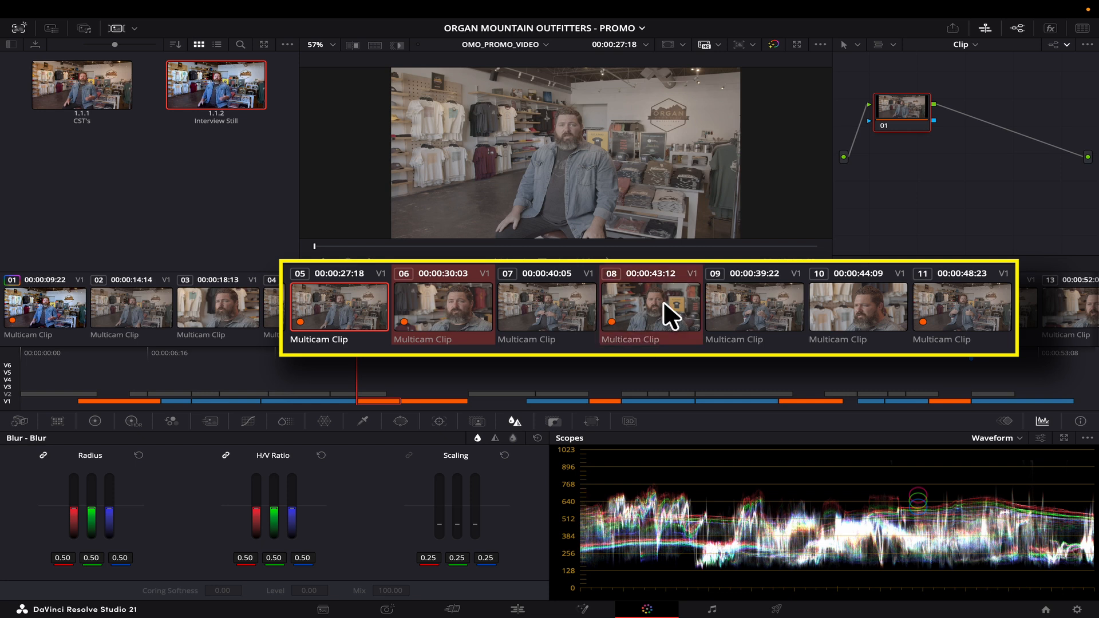
Apply the Interview Still grade to interview clips 05, 06, 08, 11 and 14.
scroll(977, 318, "down", 3)
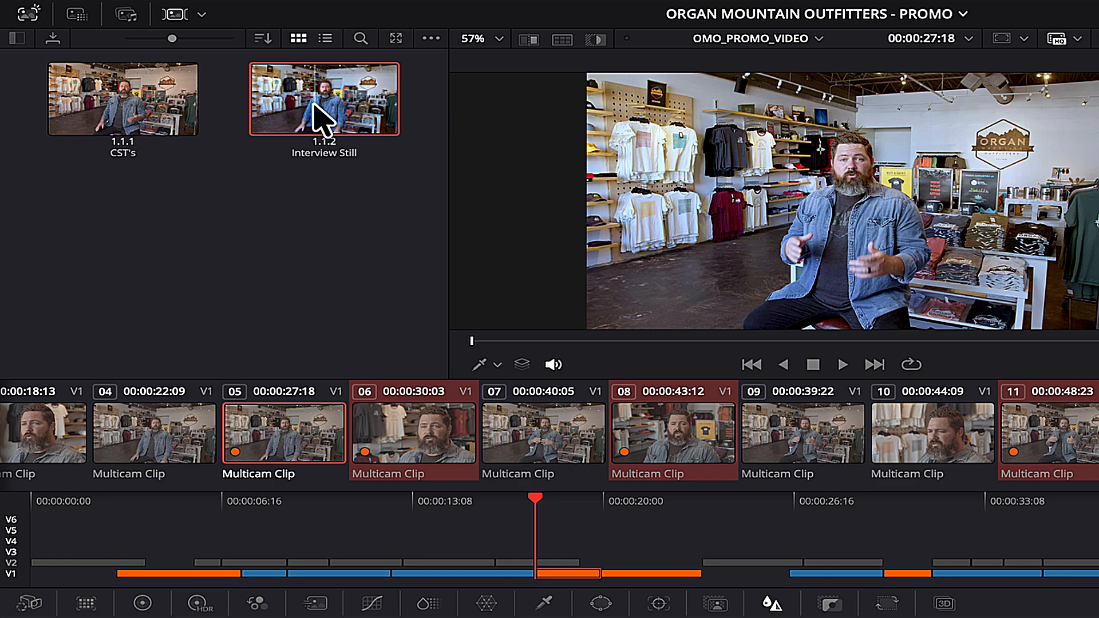
right_click(214, 97)
left_click(372, 157)
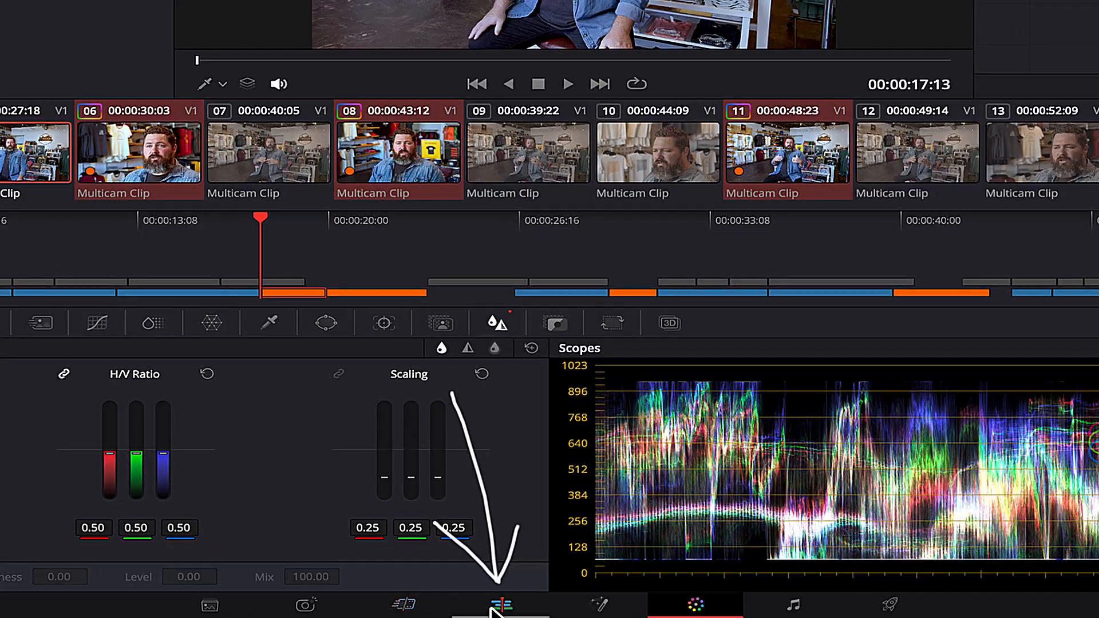
left_click(518, 610)
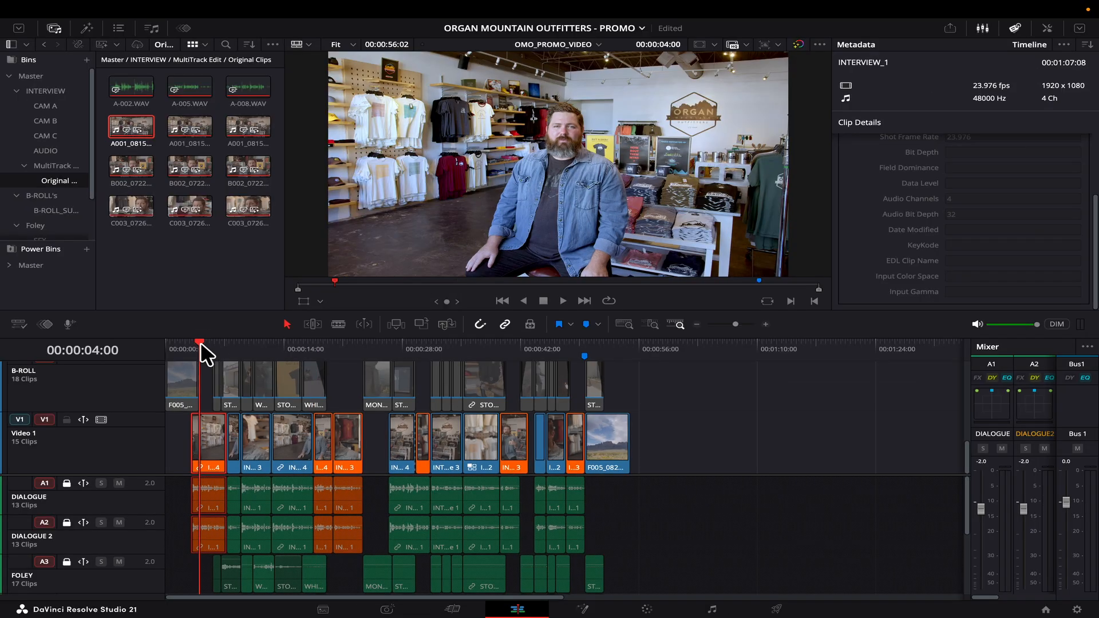
Apply the CST's still grade to the selected V2 b-roll clips.
scroll(110, 393, "up", 4)
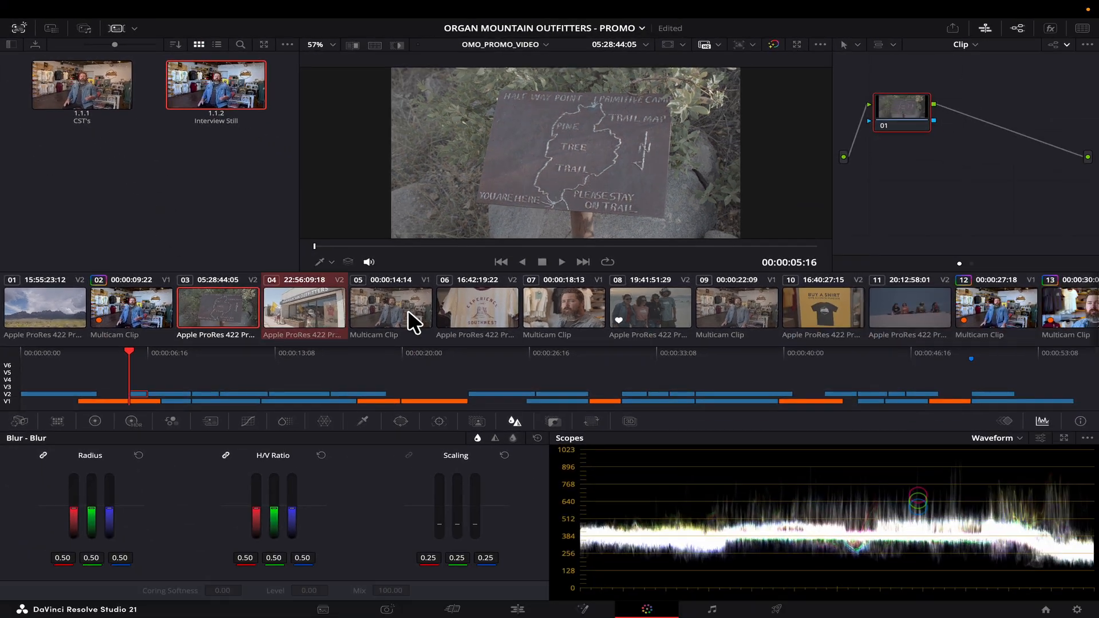
scroll(909, 297, "right", 15)
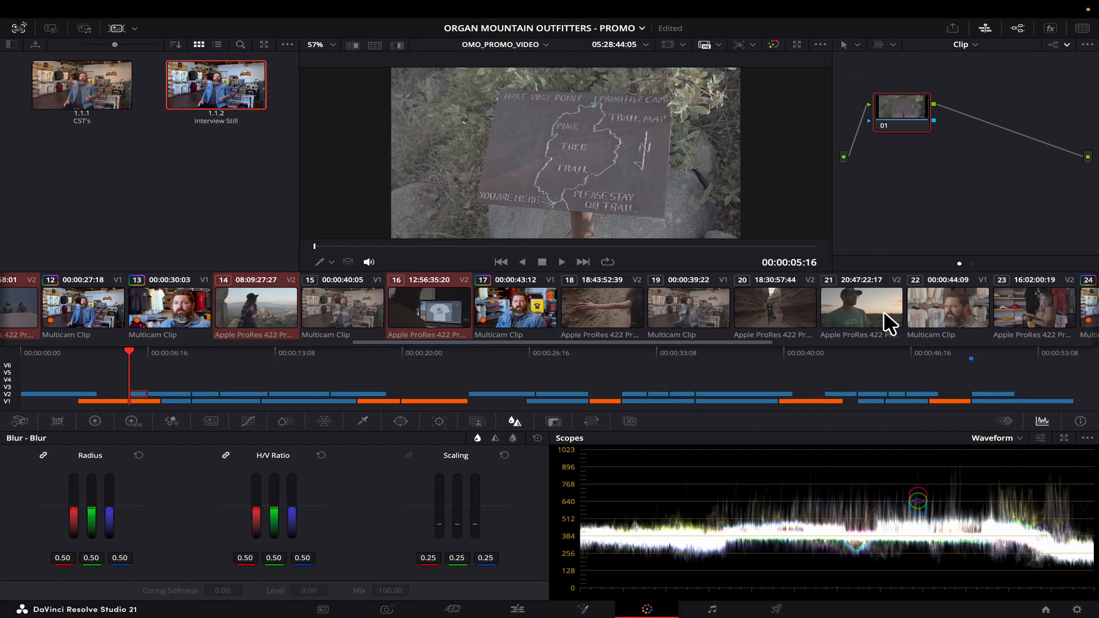
scroll(668, 304, "right", 4)
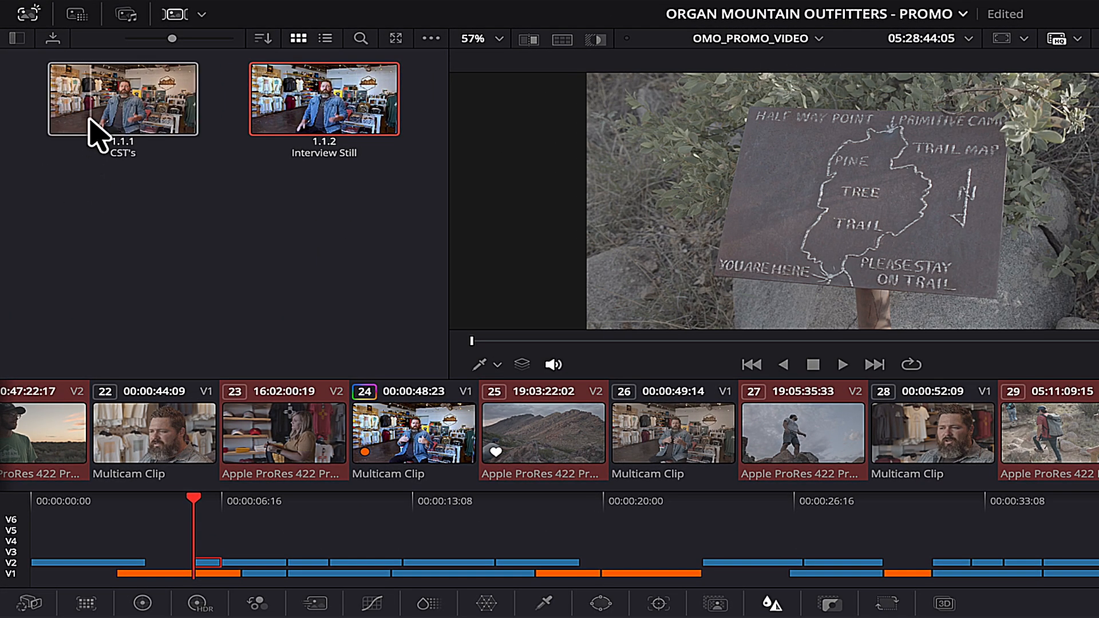
right_click(91, 98)
left_click(145, 152)
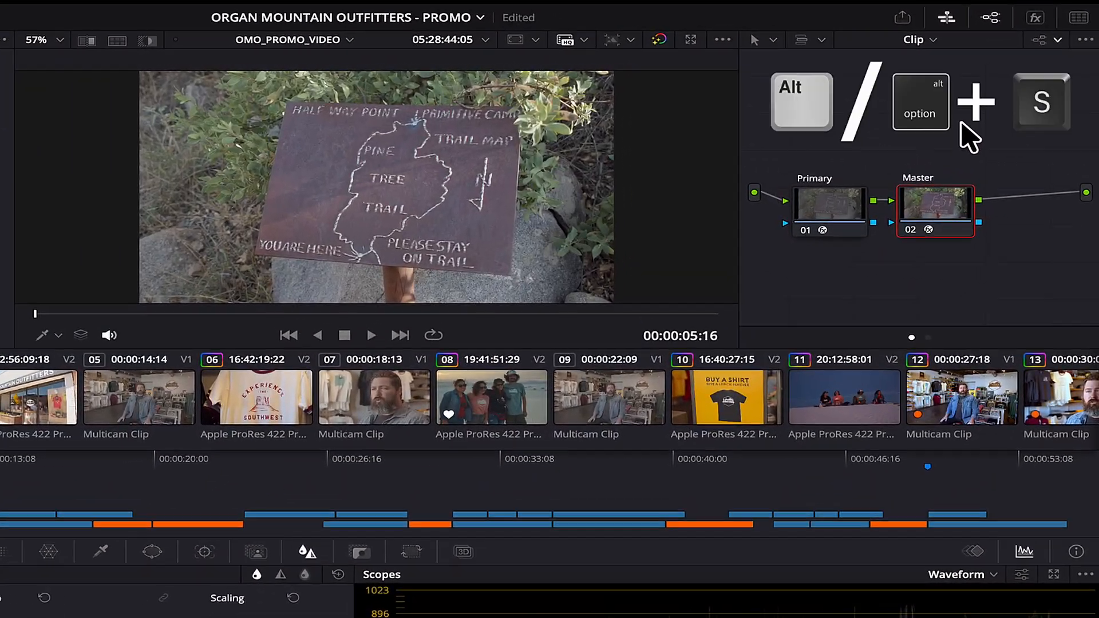
Add a third serial node after Master on the trail-sign clip.
key("alt+s")
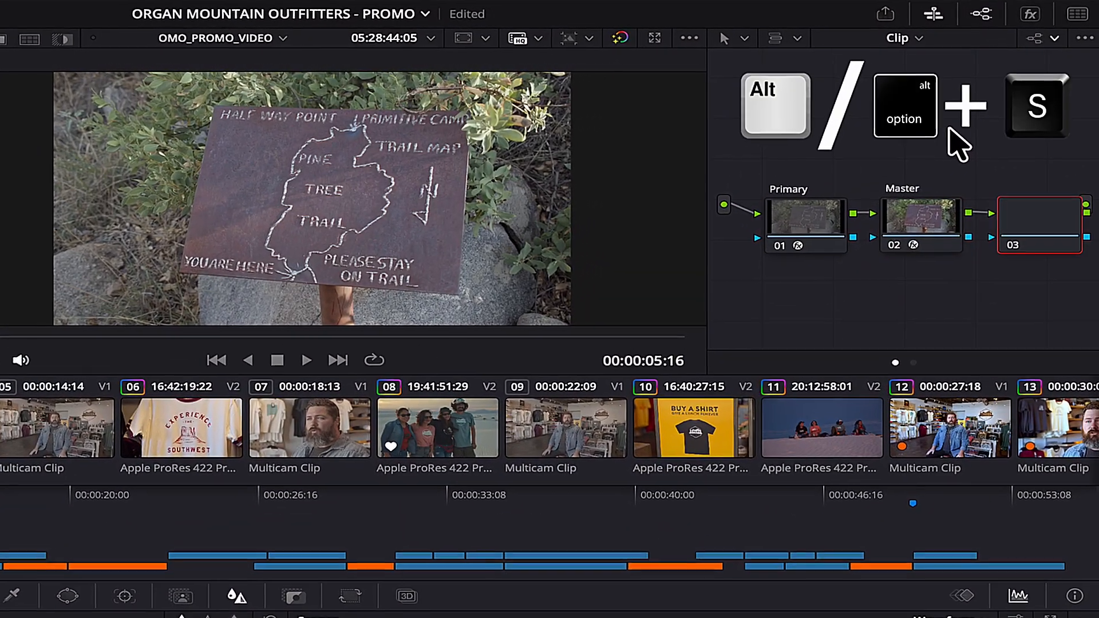
right_click(1036, 213)
key("Escape")
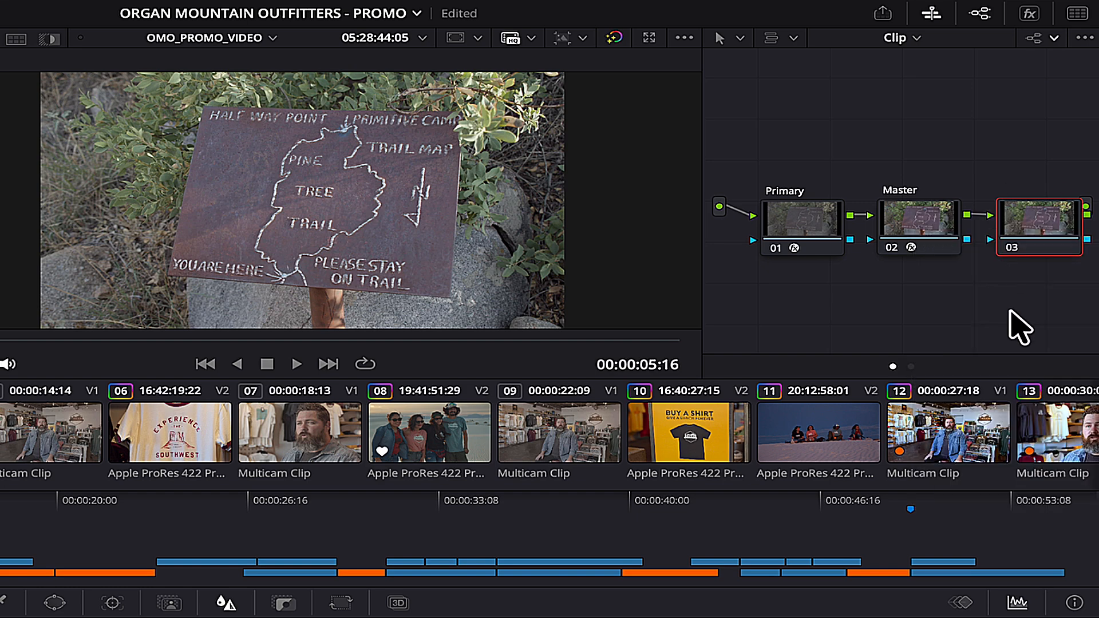
Name the node Grade, then auto-balance the trail sign clip to Temp -113.5, Tint -9.63, reviewing it full screen.
type("Grade")
left_click(142, 324)
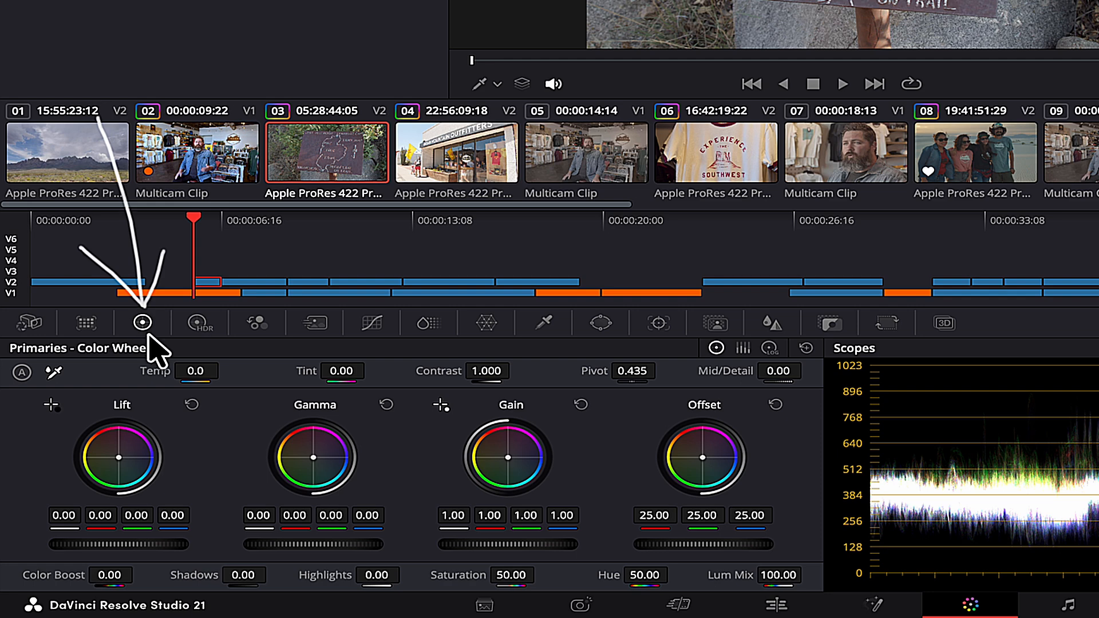
left_click(54, 373)
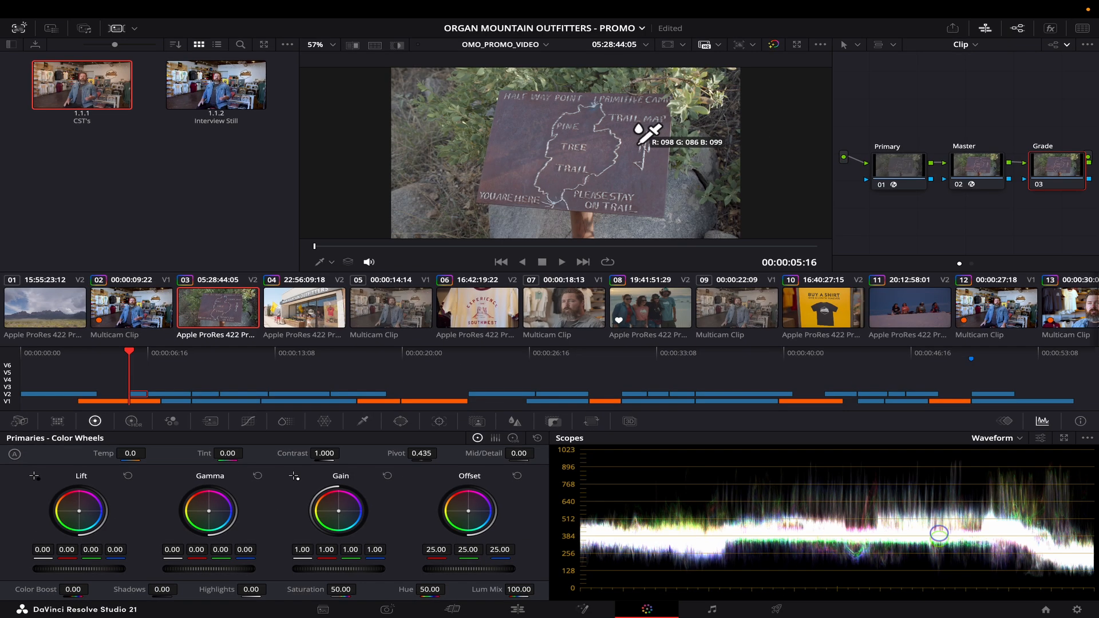
scroll(628, 135, "up", 10)
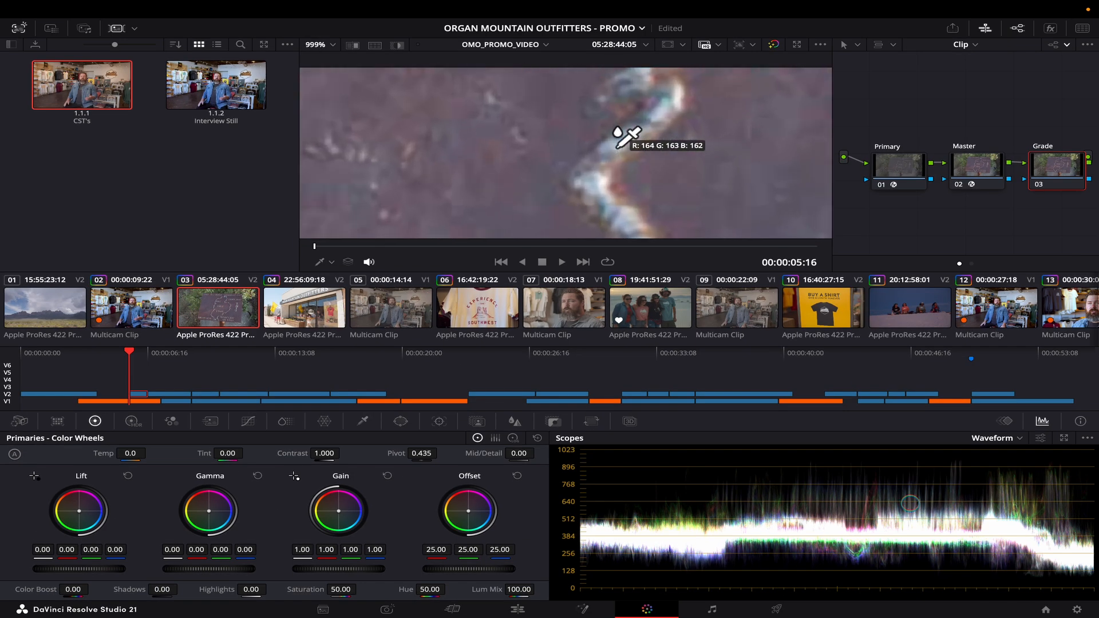
scroll(620, 146, "up", 4)
scroll(524, 151, "up", 2)
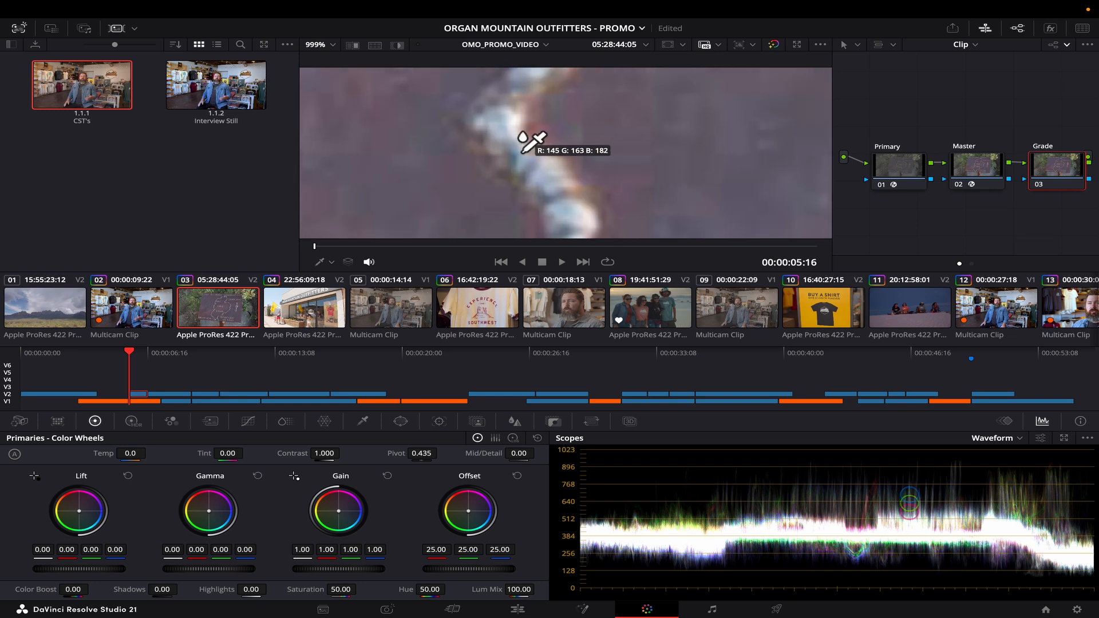
scroll(522, 151, "up", 4)
scroll(500, 157, "down", 4)
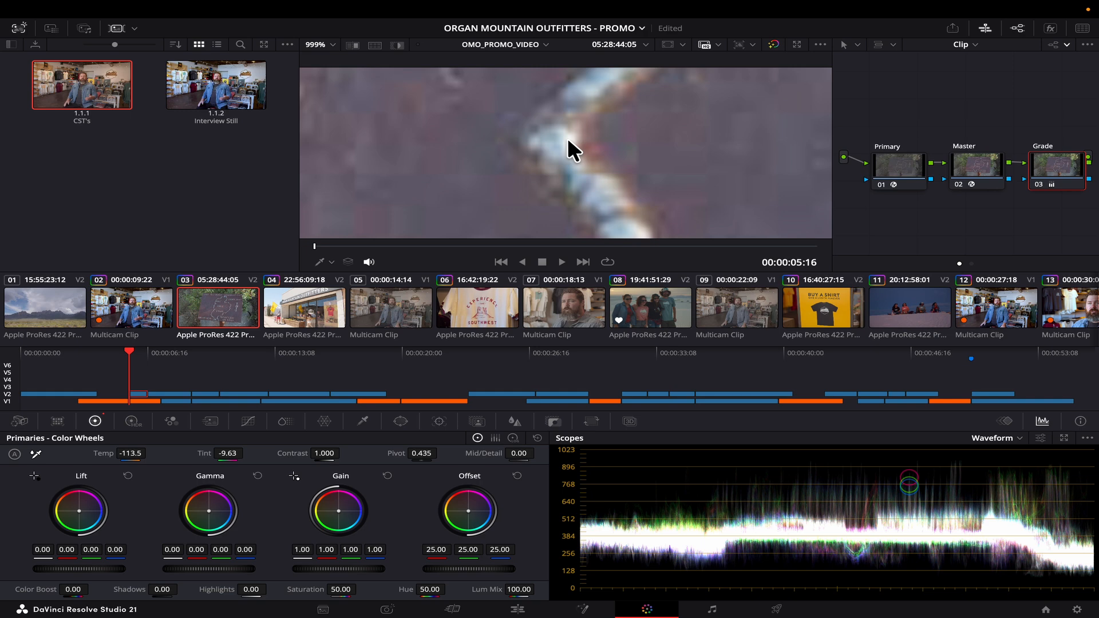
key("shift+z")
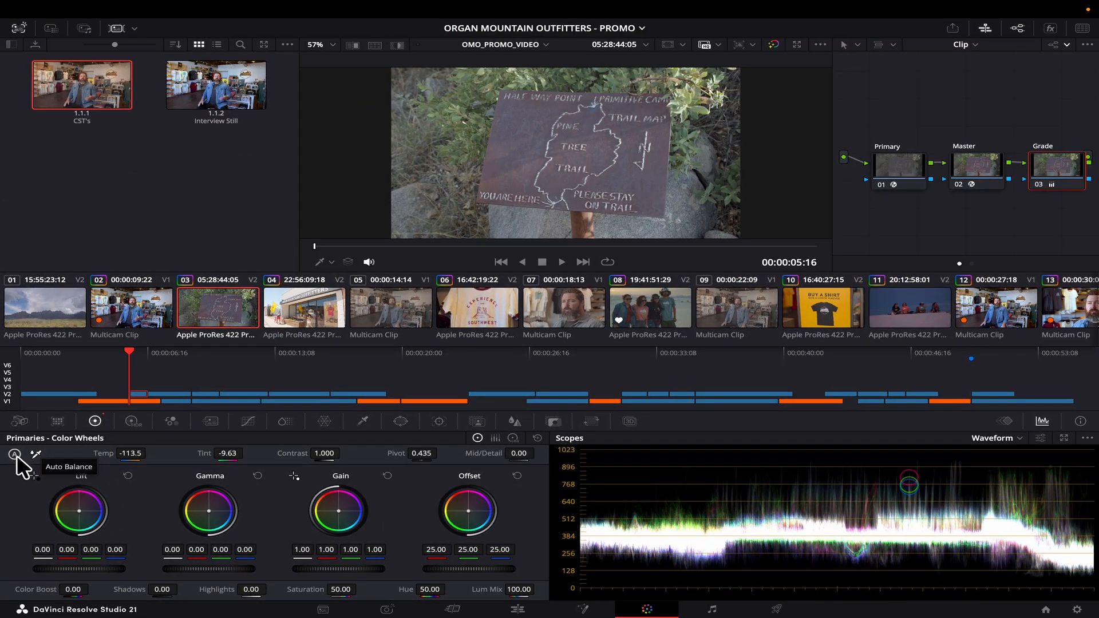
left_click(16, 434)
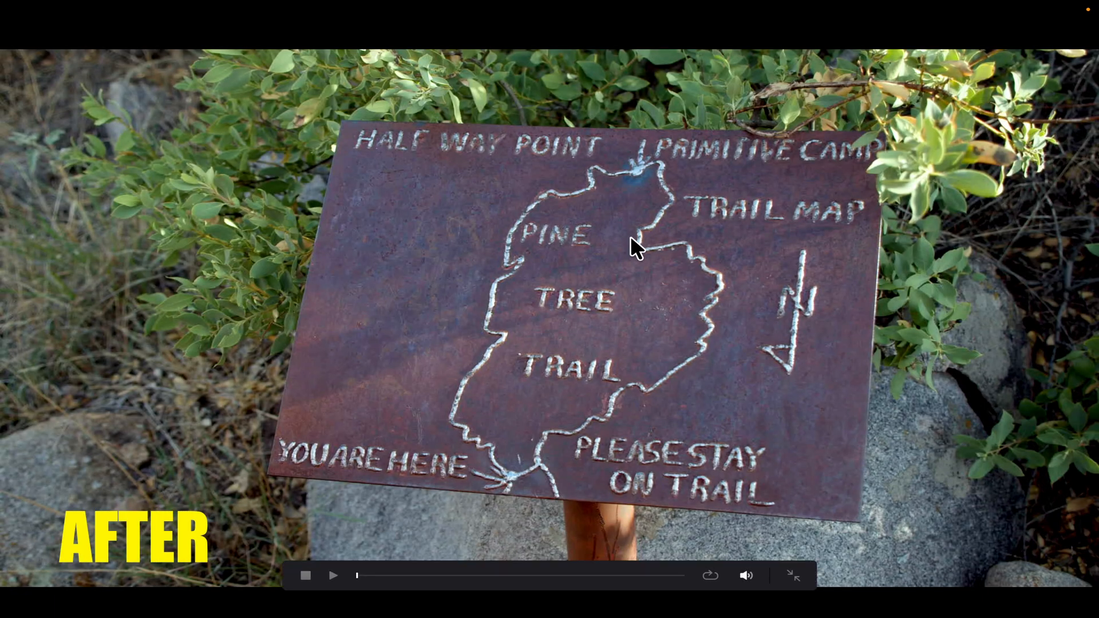
key("Escape")
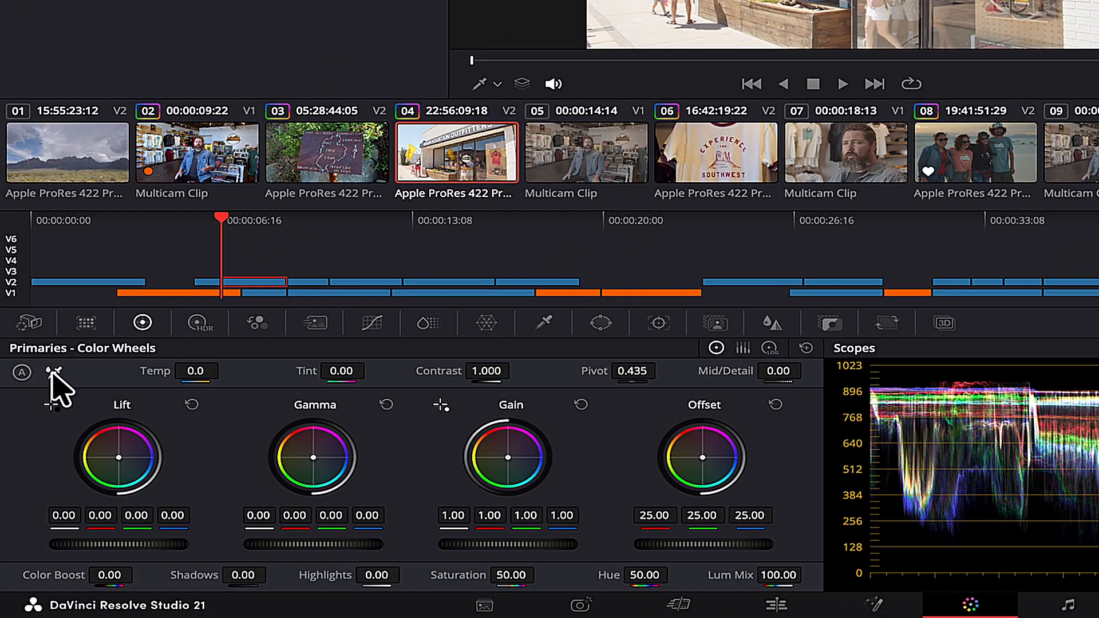
White-balance the storefront clip from the white sign lettering and set Temp to -21.
left_click(52, 373)
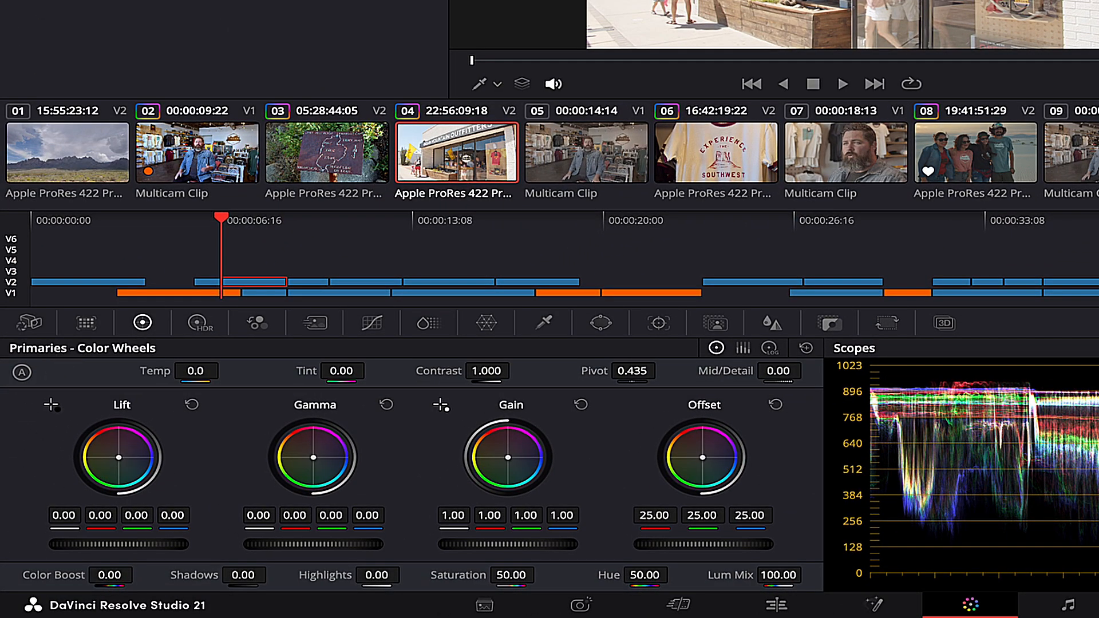
scroll(636, 81, "up", 5)
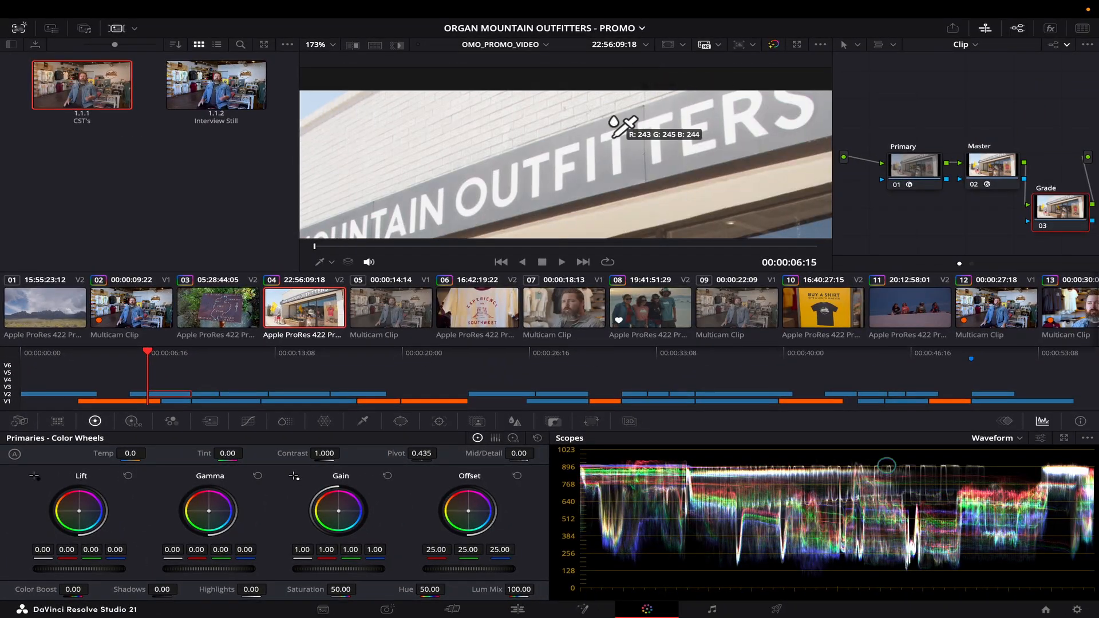
scroll(612, 135, "up", 4)
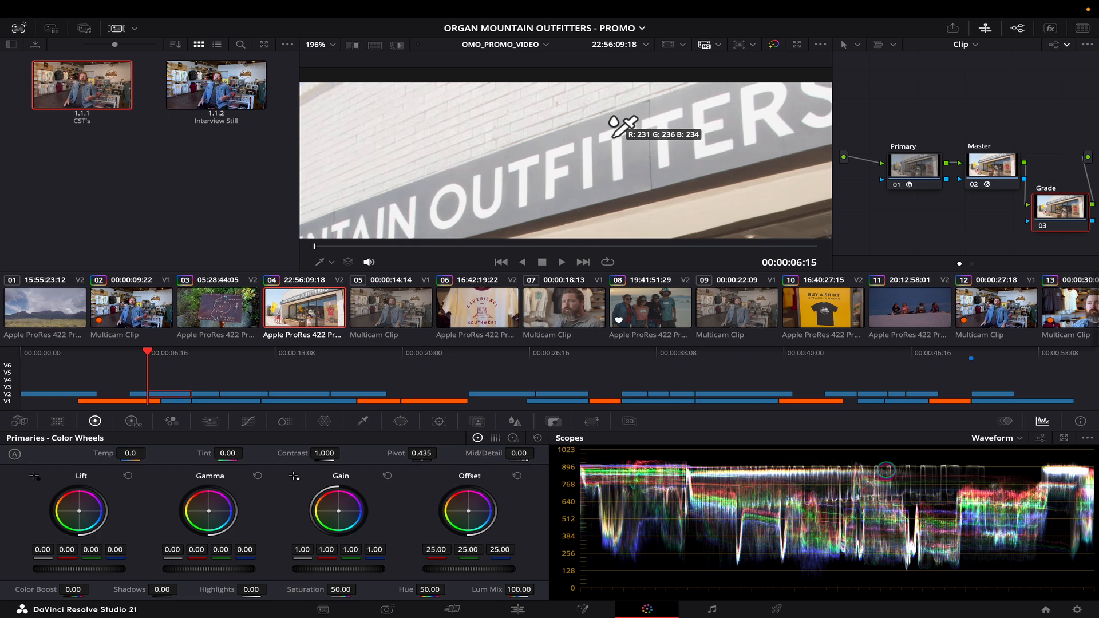
left_click(617, 154)
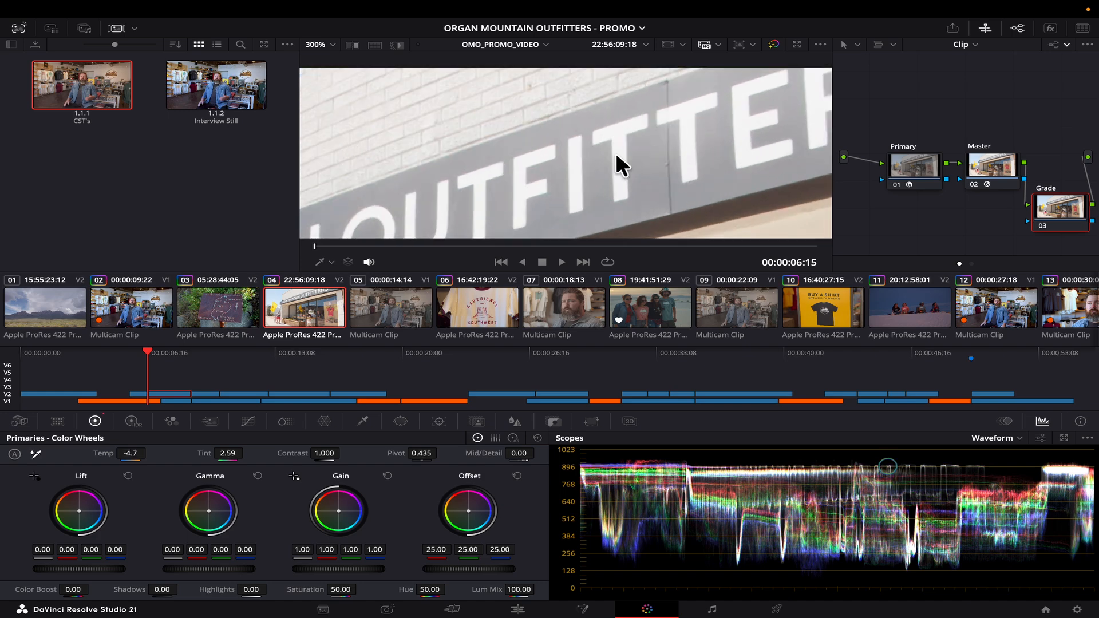
key("shift+z")
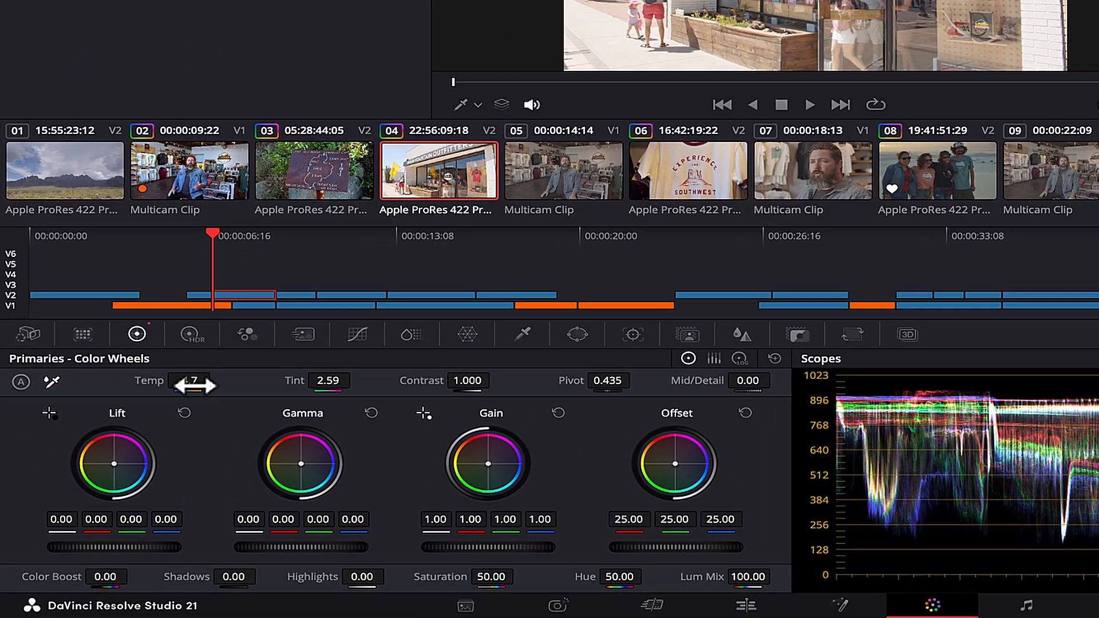
double_click(133, 455)
type("-21")
key("Return")
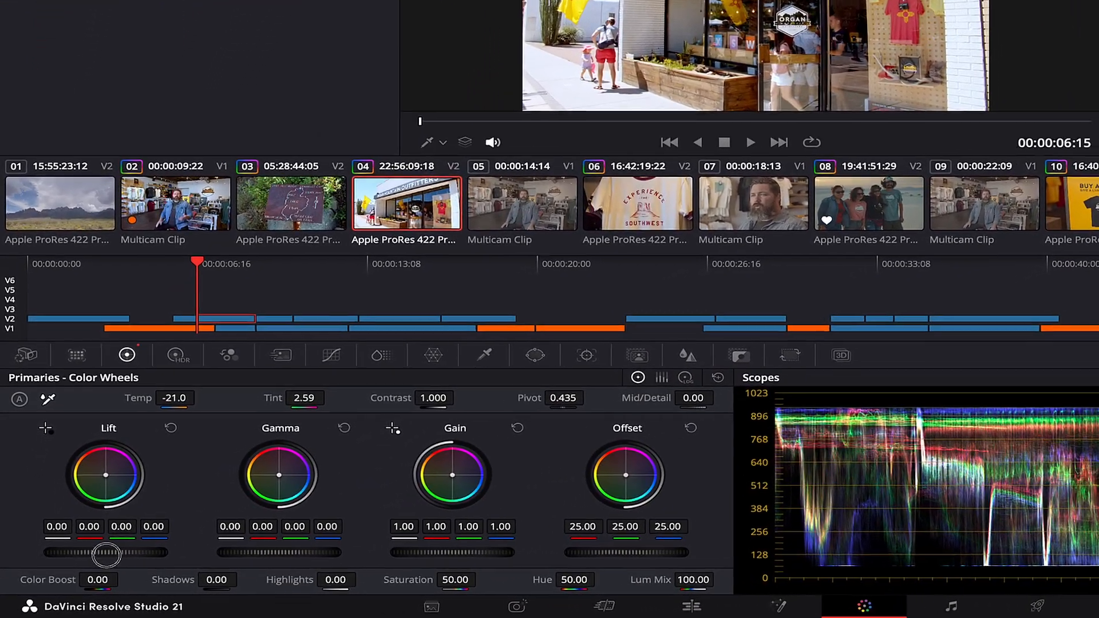
Lower lift to -0.04, gamma to -0.01 and gain to 0.95.
left_click_drag(106, 554, 95, 554)
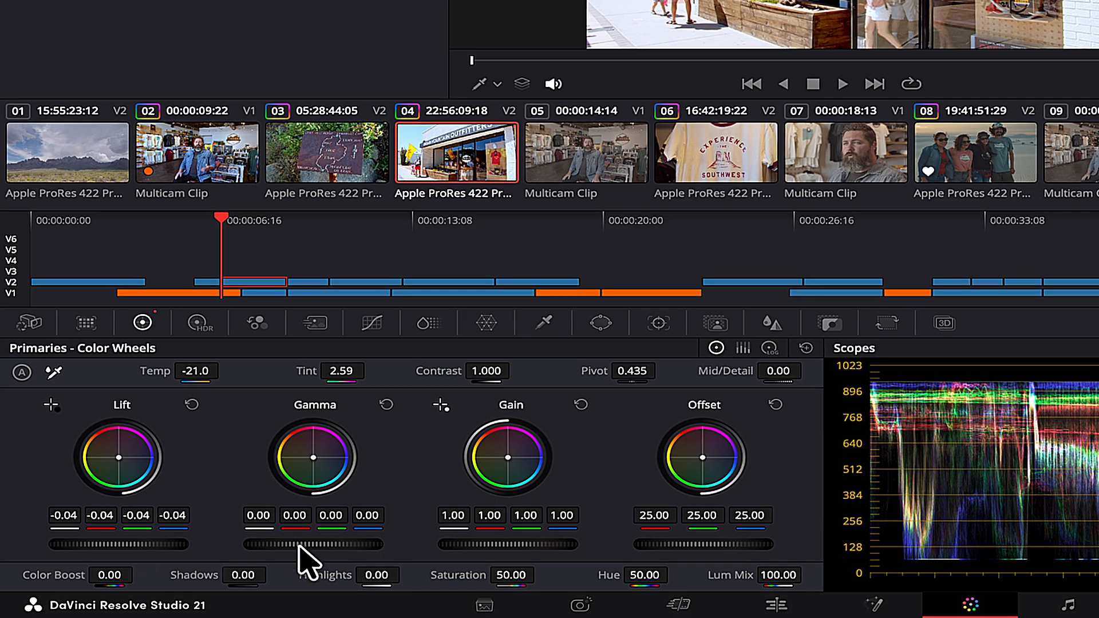
left_click_drag(312, 547, 231, 544)
left_click_drag(509, 546, 432, 540)
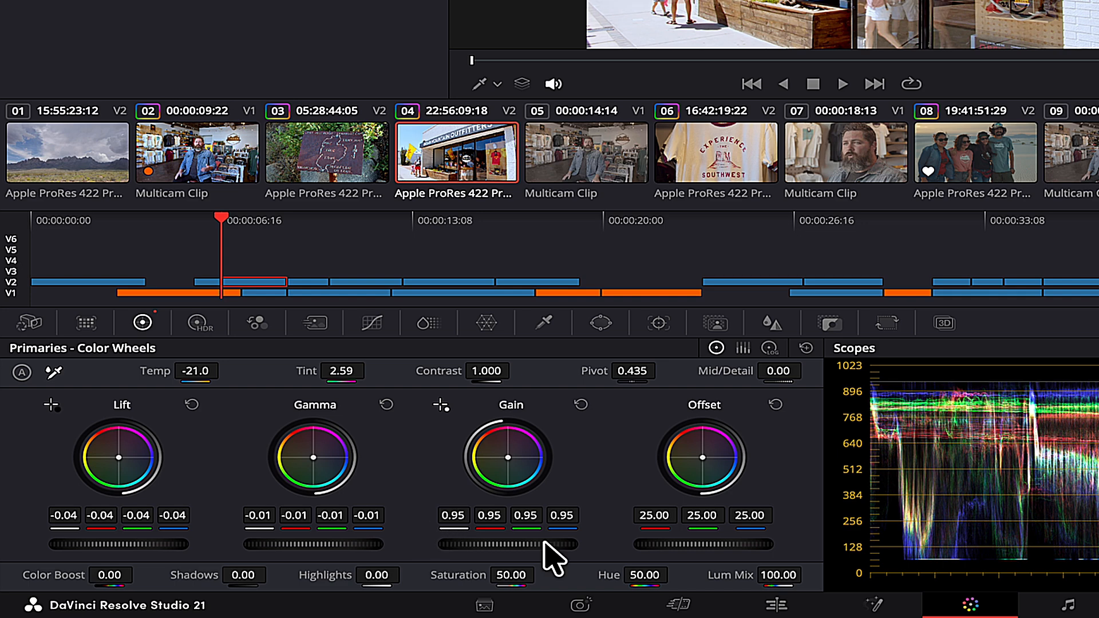
Raise the Shadows value and set Highlights to -21.
left_click_drag(245, 575, 241, 576)
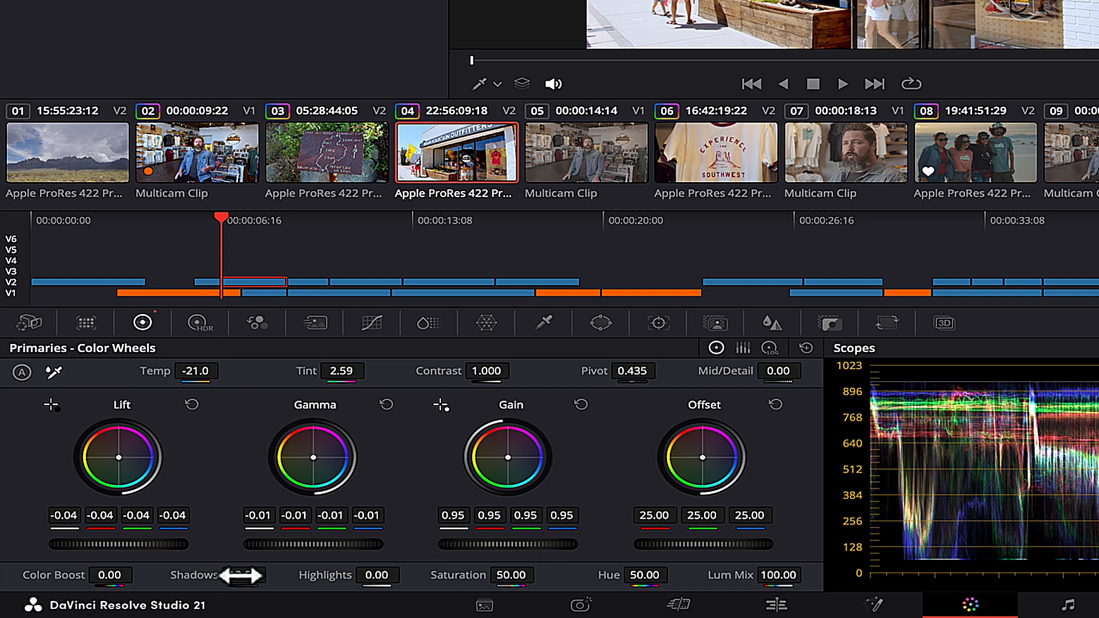
left_click(238, 575)
type("22.5")
key("Return")
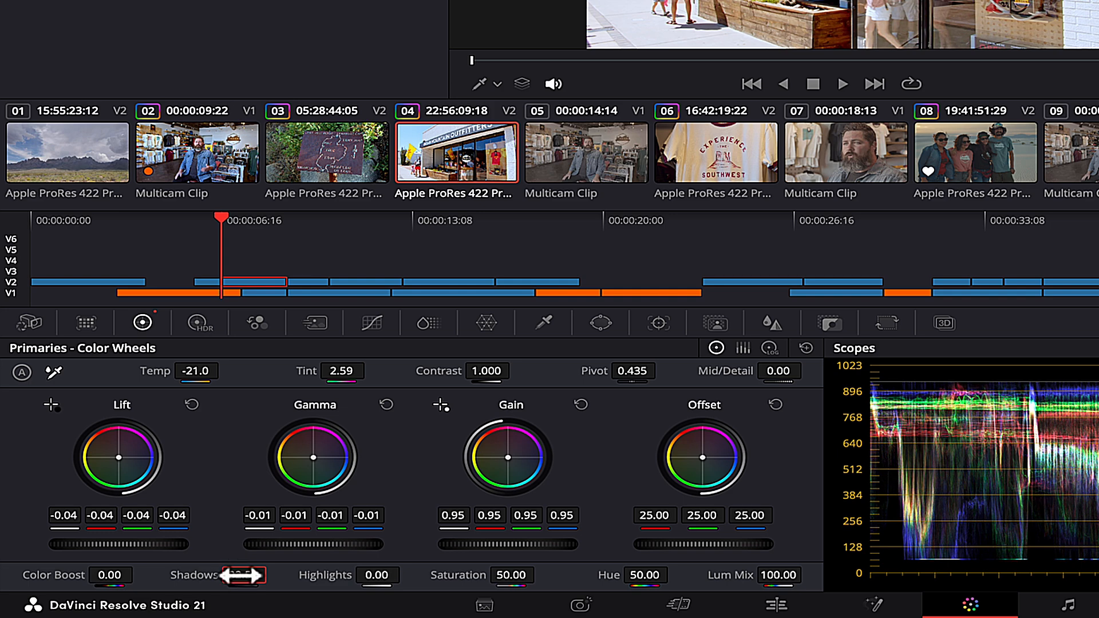
left_click(392, 575)
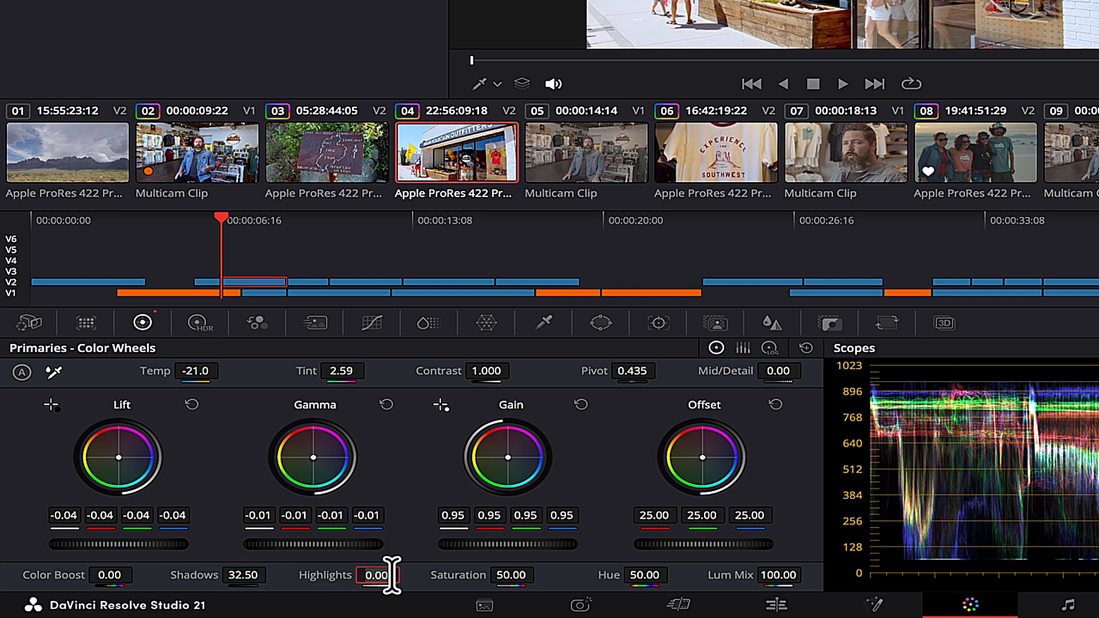
key("Return")
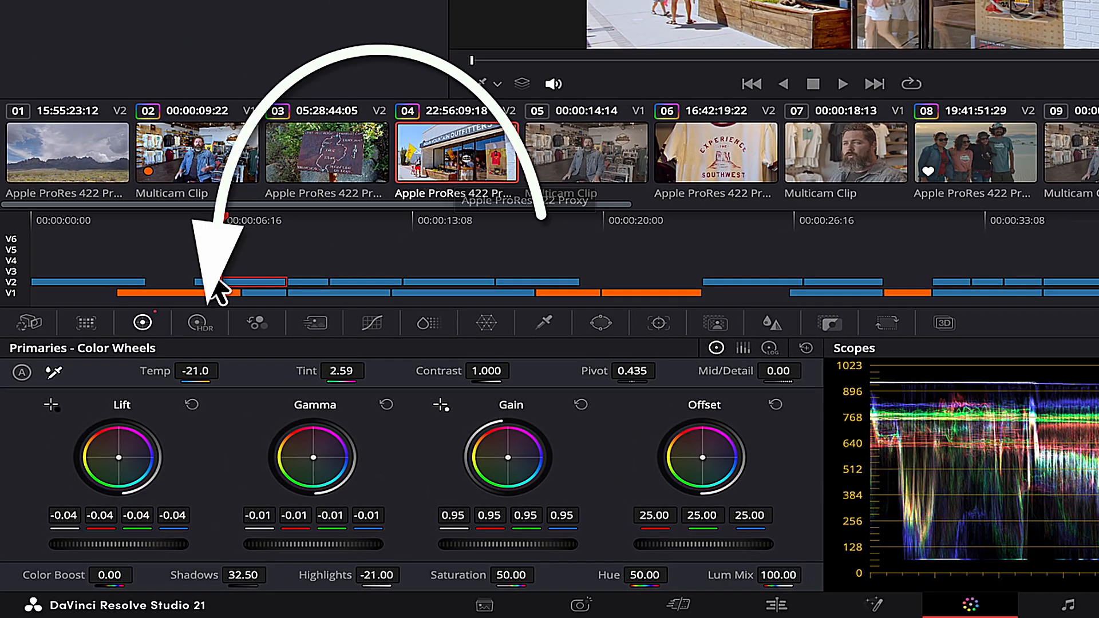
left_click(197, 324)
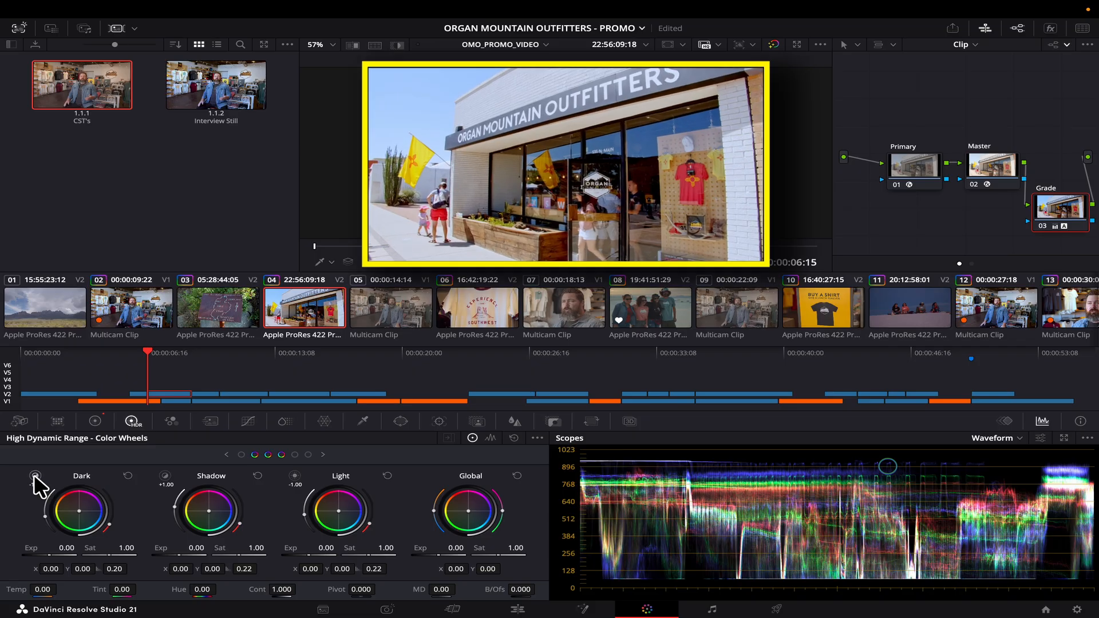
Raise the storefront clip's HDR Dark zone exposure to 0.20 and lower the Light zone exposure.
left_click(53, 405)
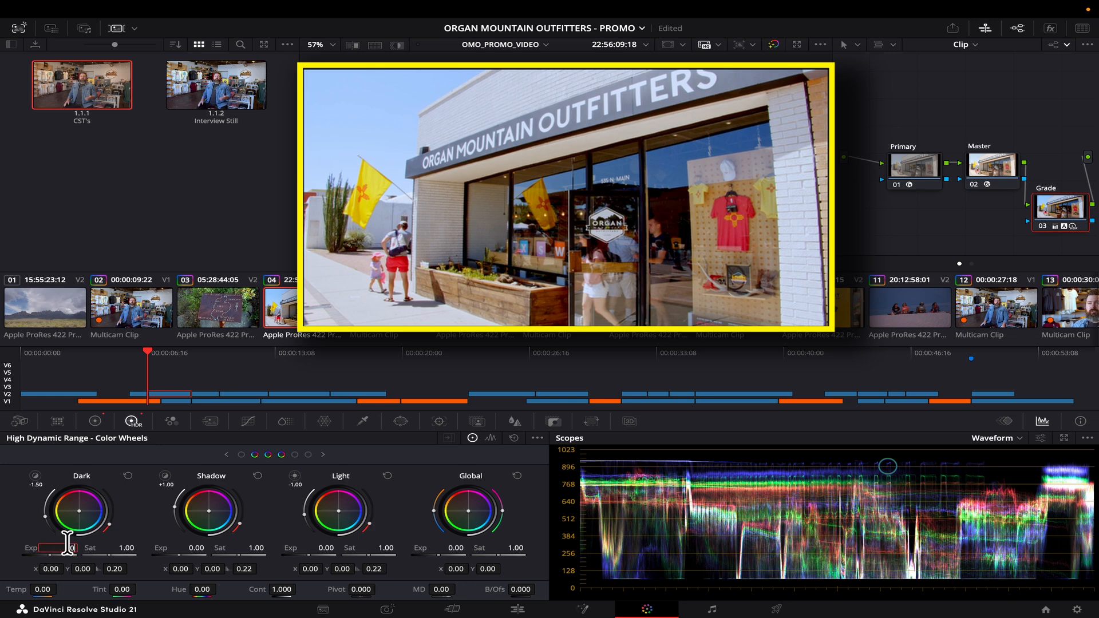
left_click(294, 476)
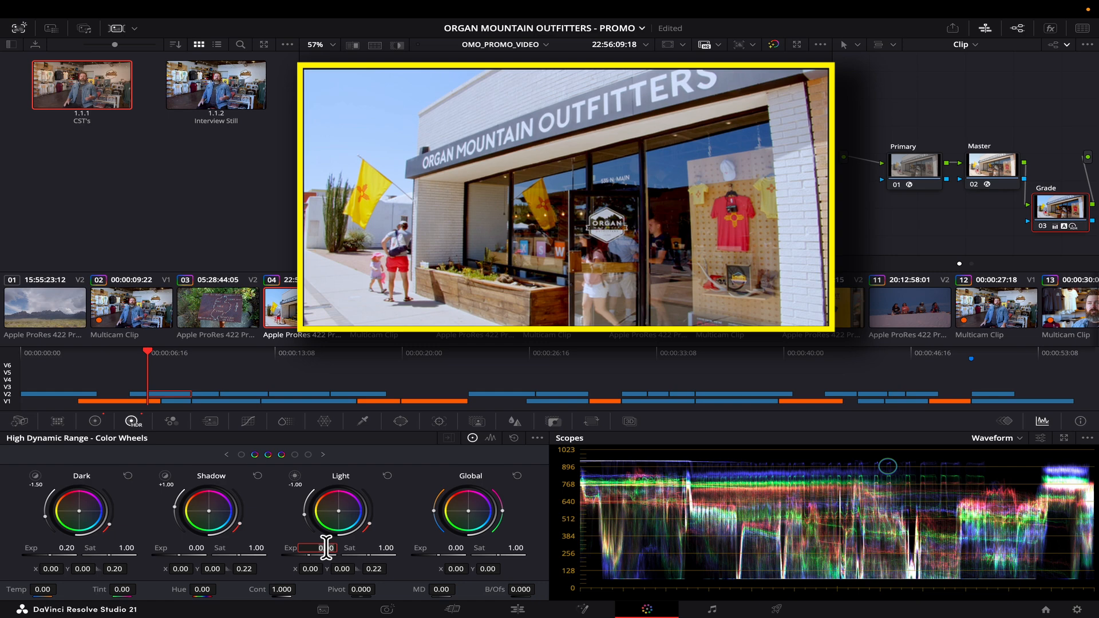
key("Return")
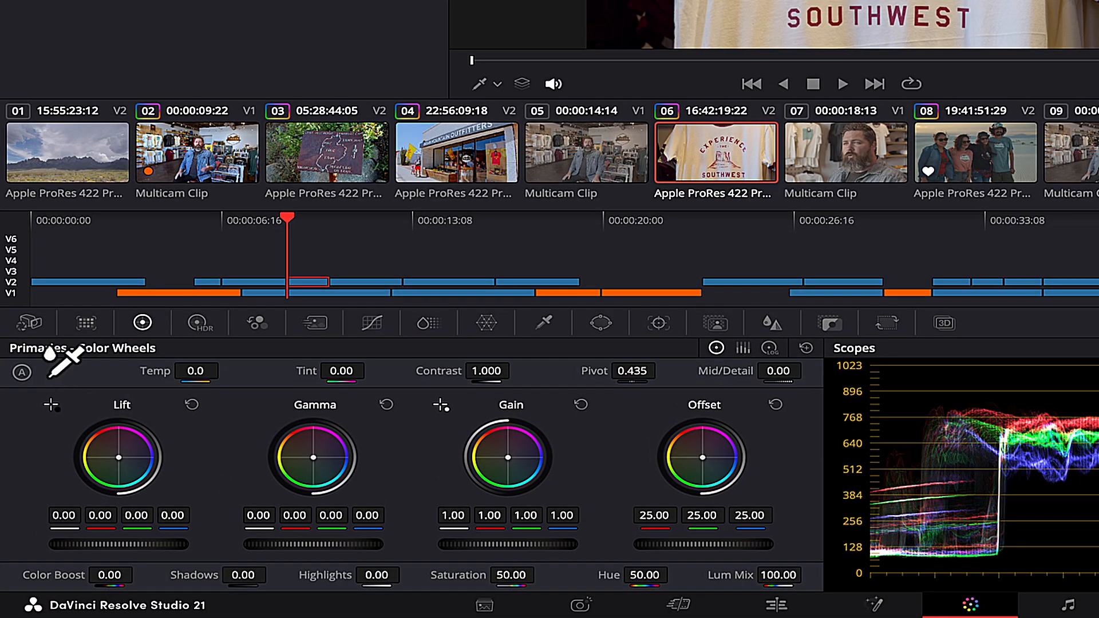
White-balance the T-shirt clip from the shirt fabric, auto-balance it, and pull Highlights to -43.
left_click(35, 454)
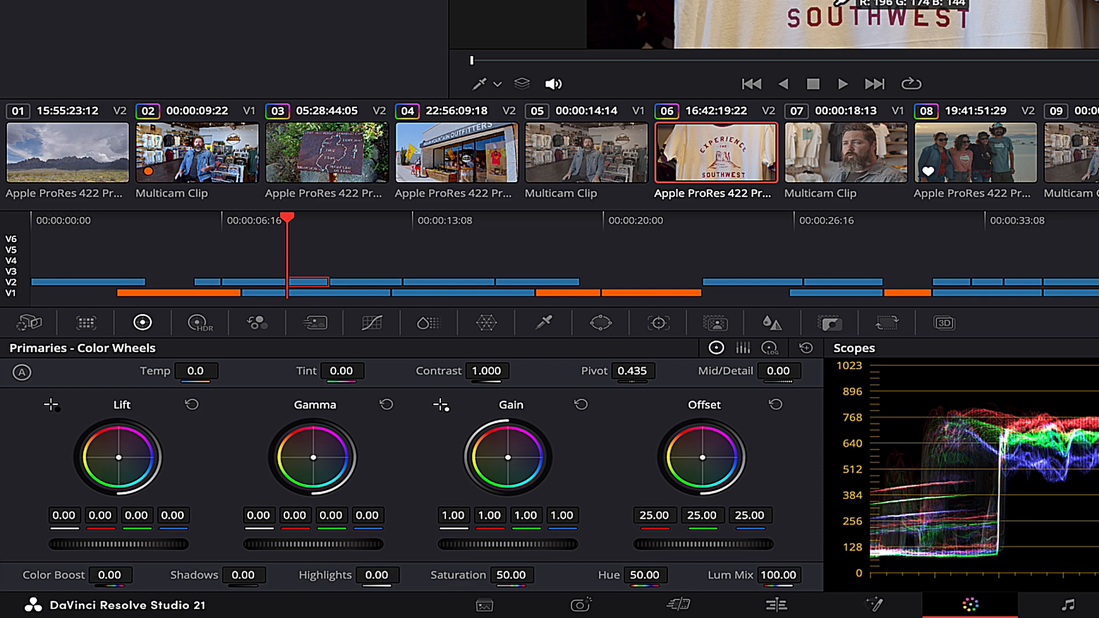
left_click(711, 134)
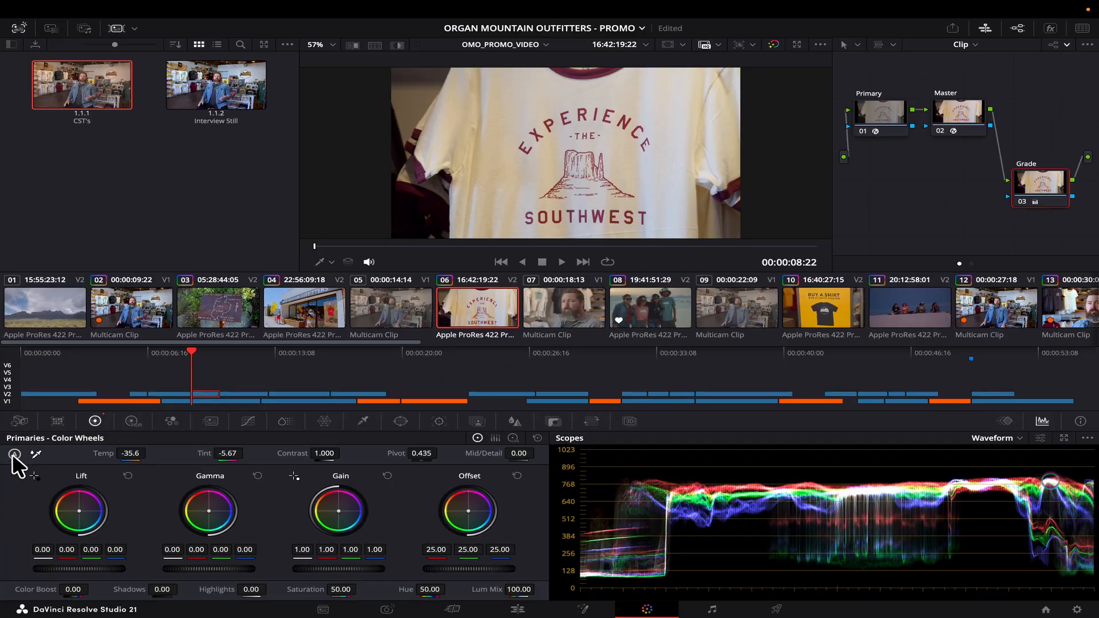
left_click(14, 454)
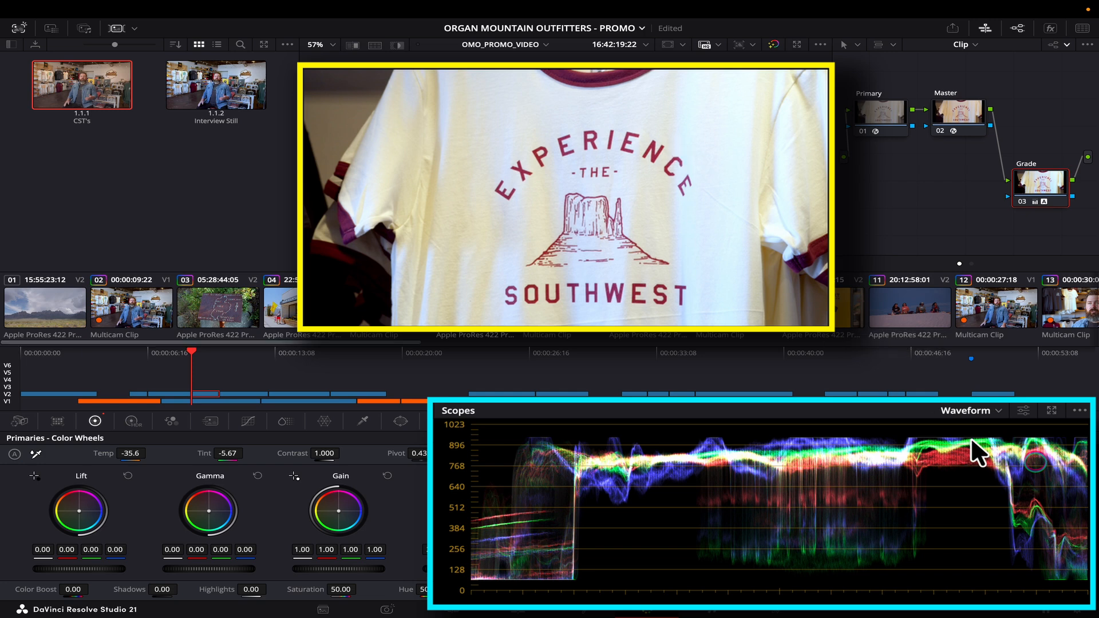
left_click_drag(253, 588, 229, 588)
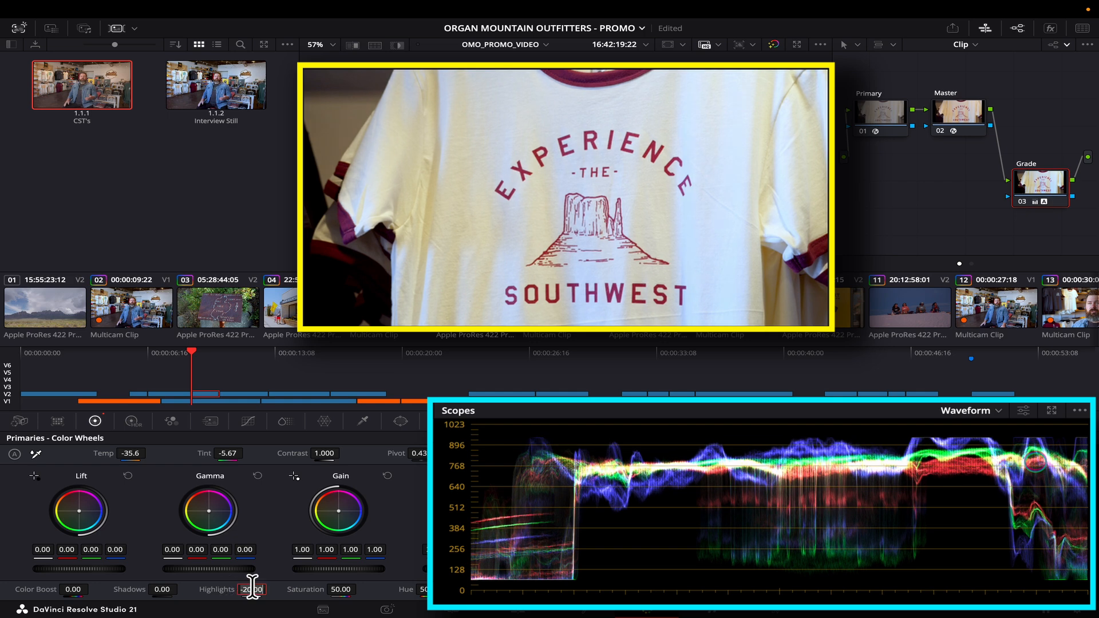
key("Return")
left_click_drag(254, 588, 239, 589)
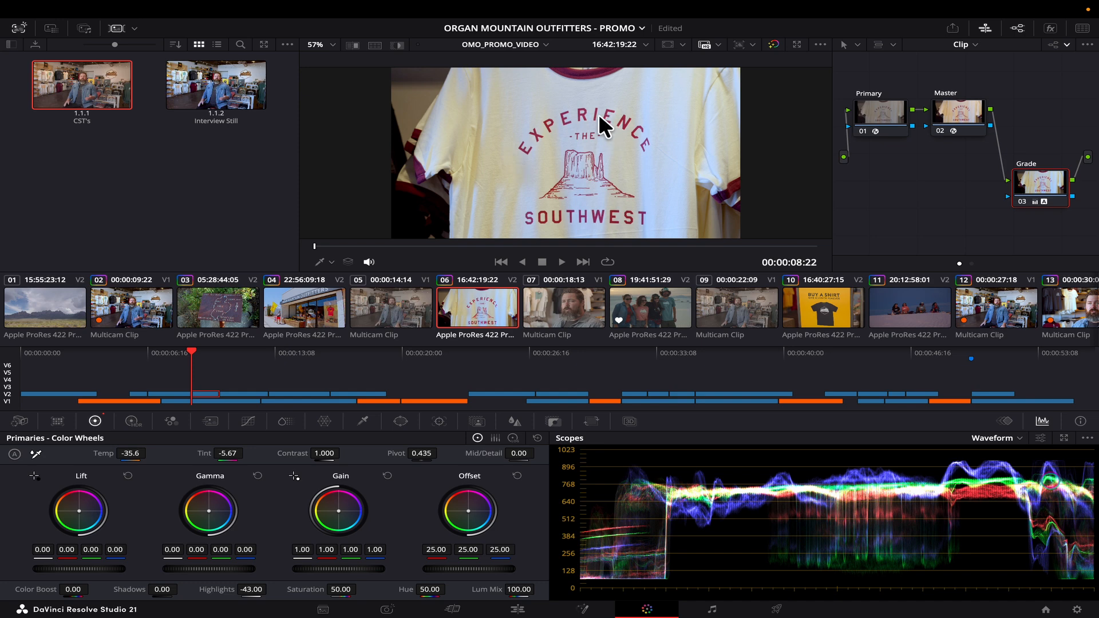
Bring up the Hue vs Sat curve to lift the purples' saturation.
scroll(598, 113, "up", 5)
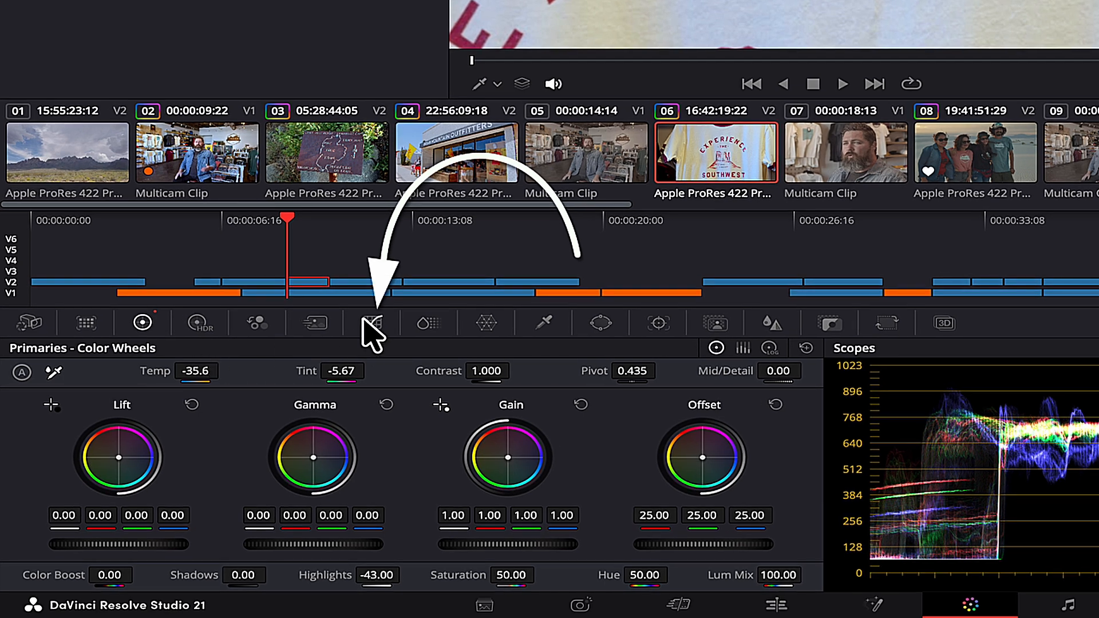
left_click(247, 421)
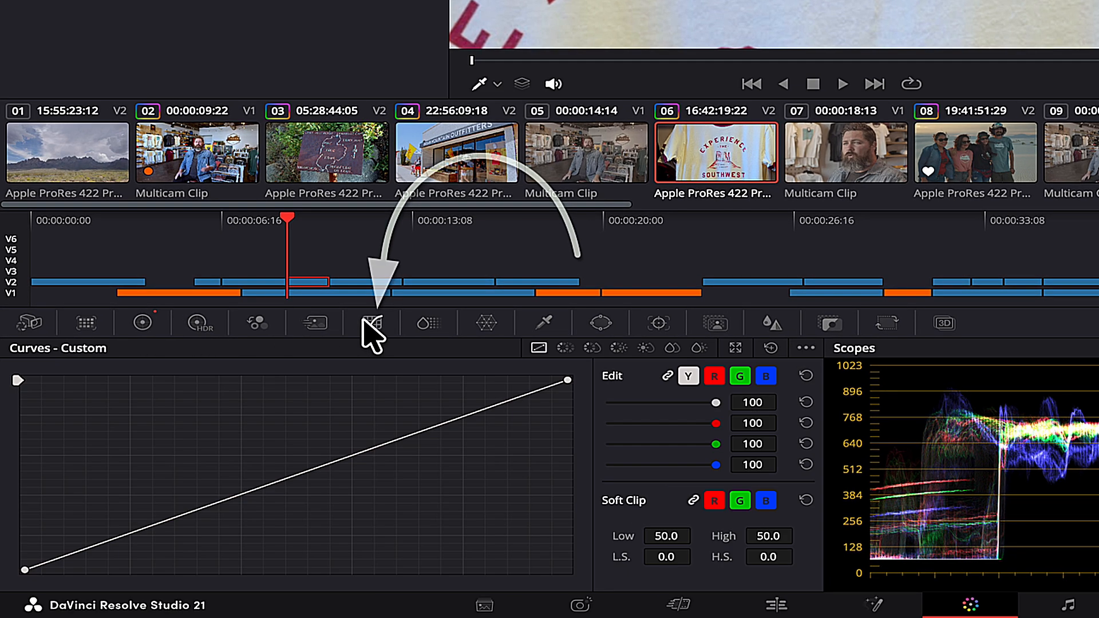
left_click(592, 347)
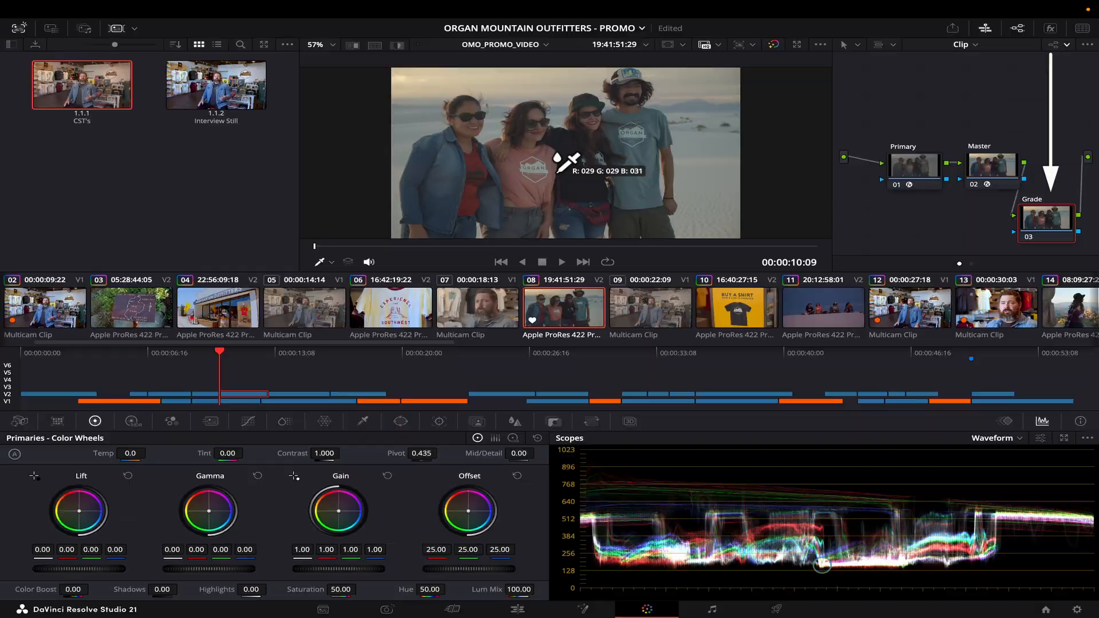
White-balance the group sunset clip 08 from the ORGAN shirt logo and auto-balance it to Temp 226.8.
scroll(565, 162, "up", 5)
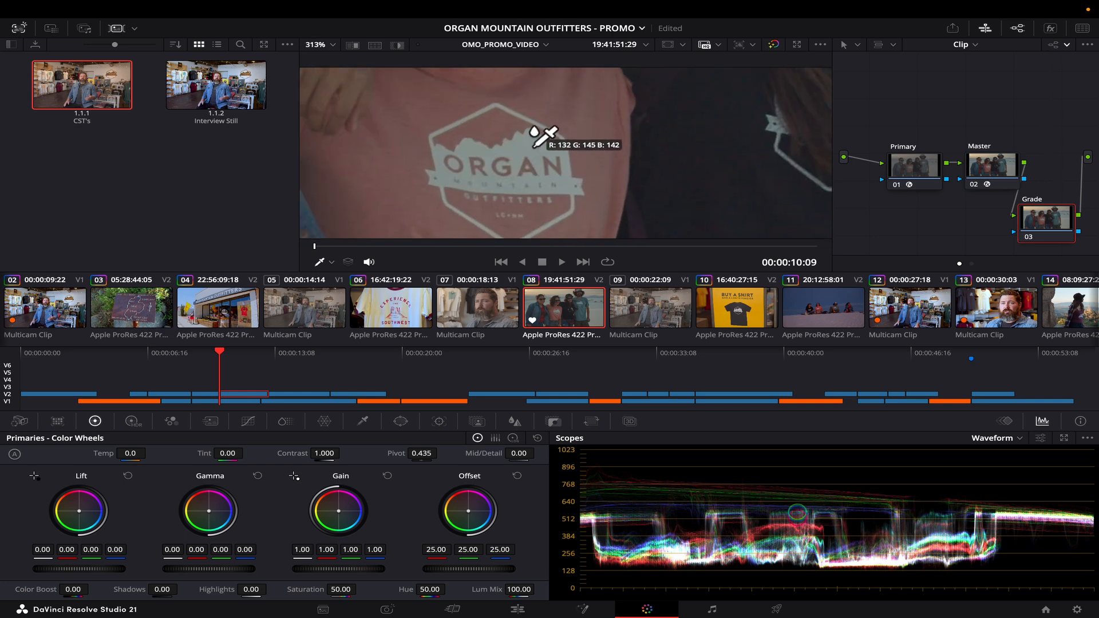
left_click(544, 146)
key("shift+z")
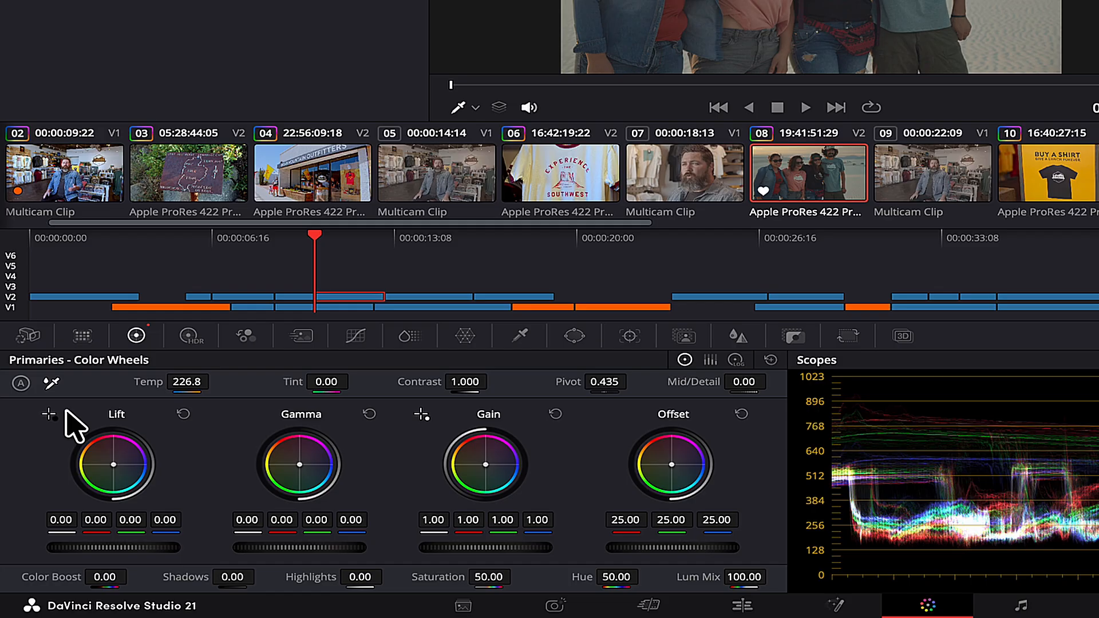
left_click(14, 454)
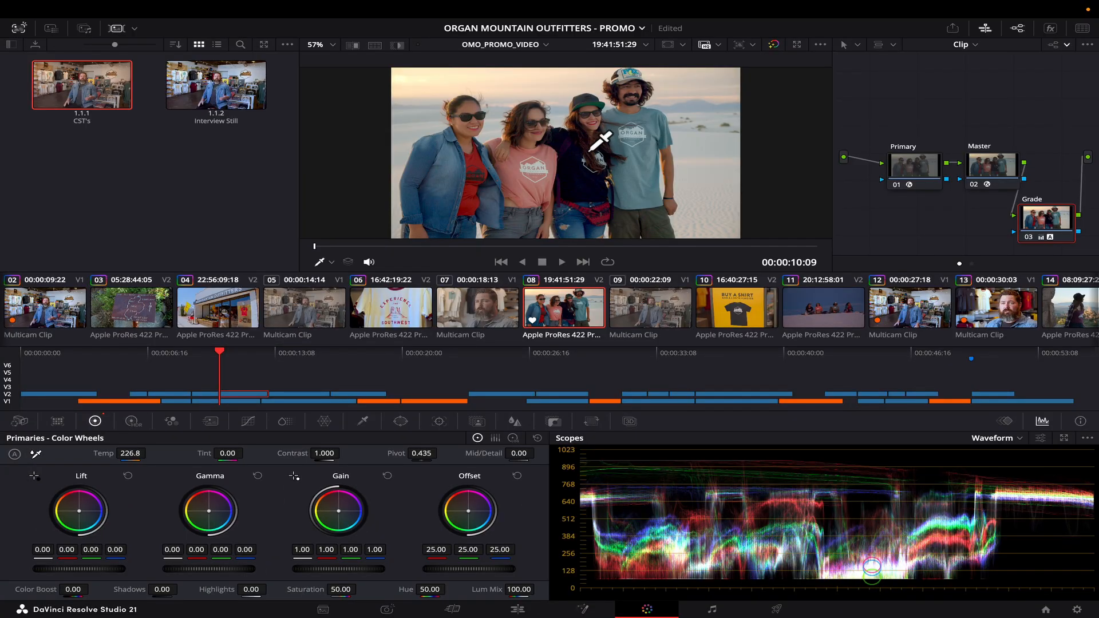
Compare the group clip with its grade on and off in full screen.
key("ctrl+f")
key("shift+d")
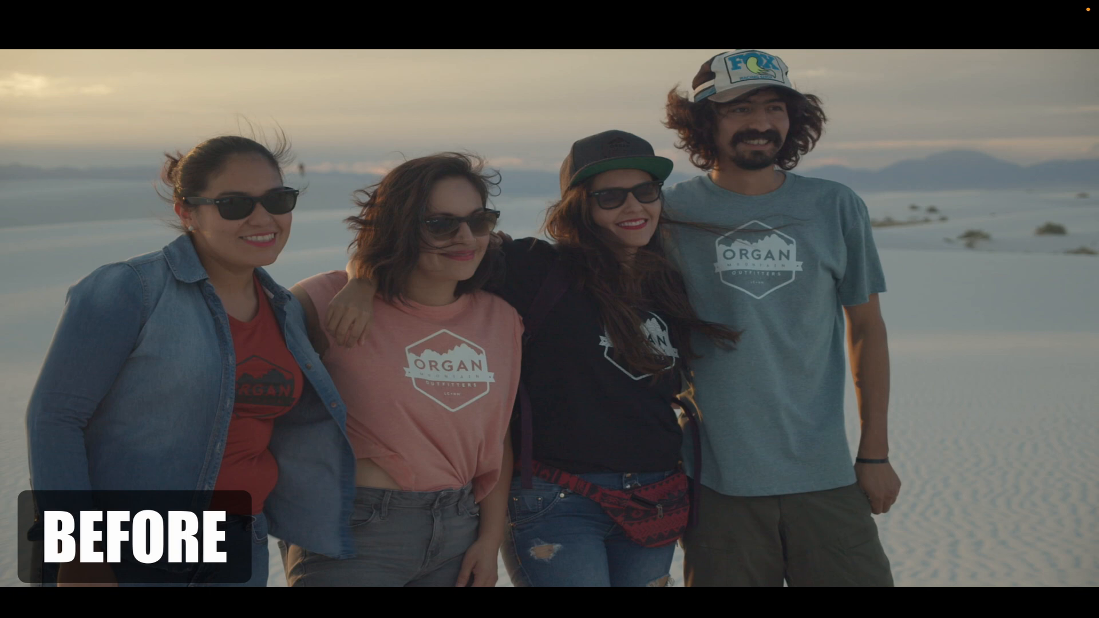
key("shift+d")
key("ctrl+f")
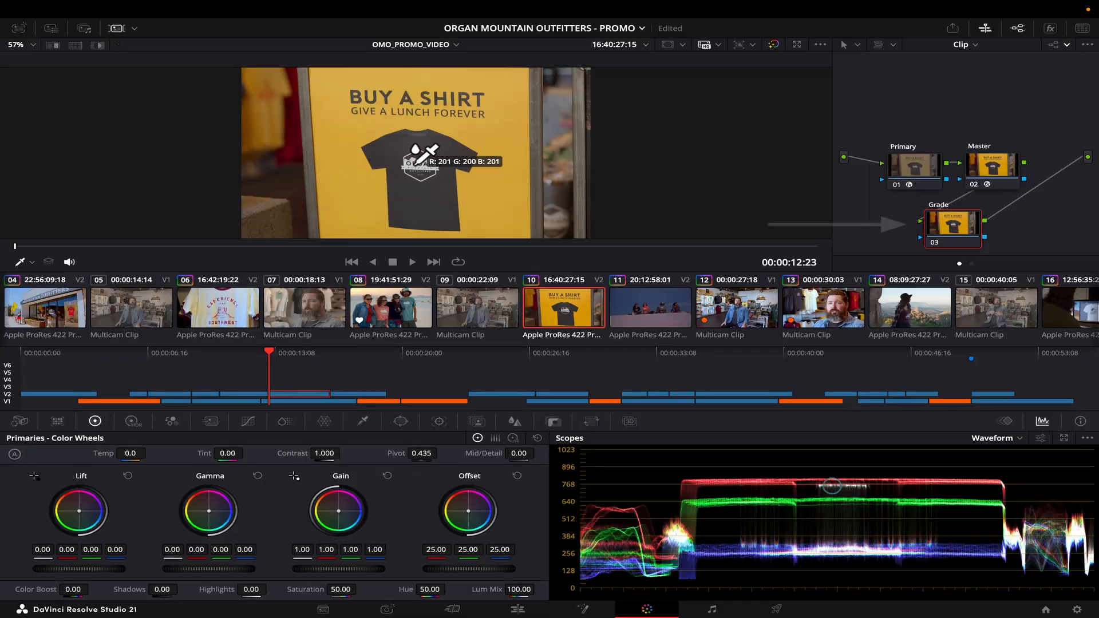
White-balance the yellow-shirt clip and the dunes clip from their white logos, setting the Gain white point.
scroll(421, 160, "up", 5)
left_click(458, 130)
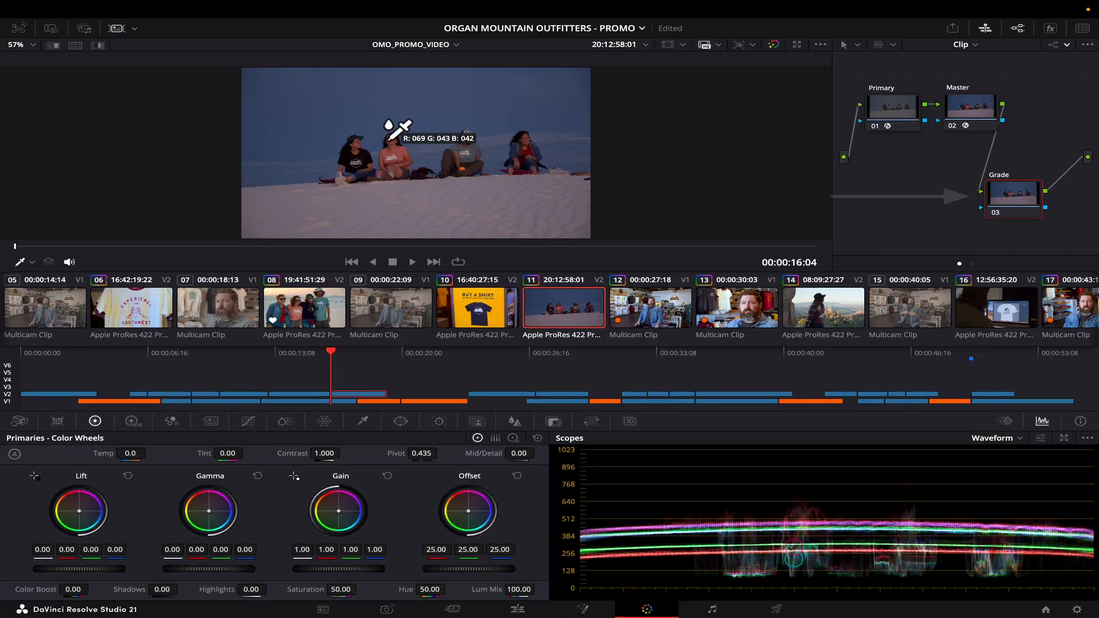
scroll(395, 129, "up", 5)
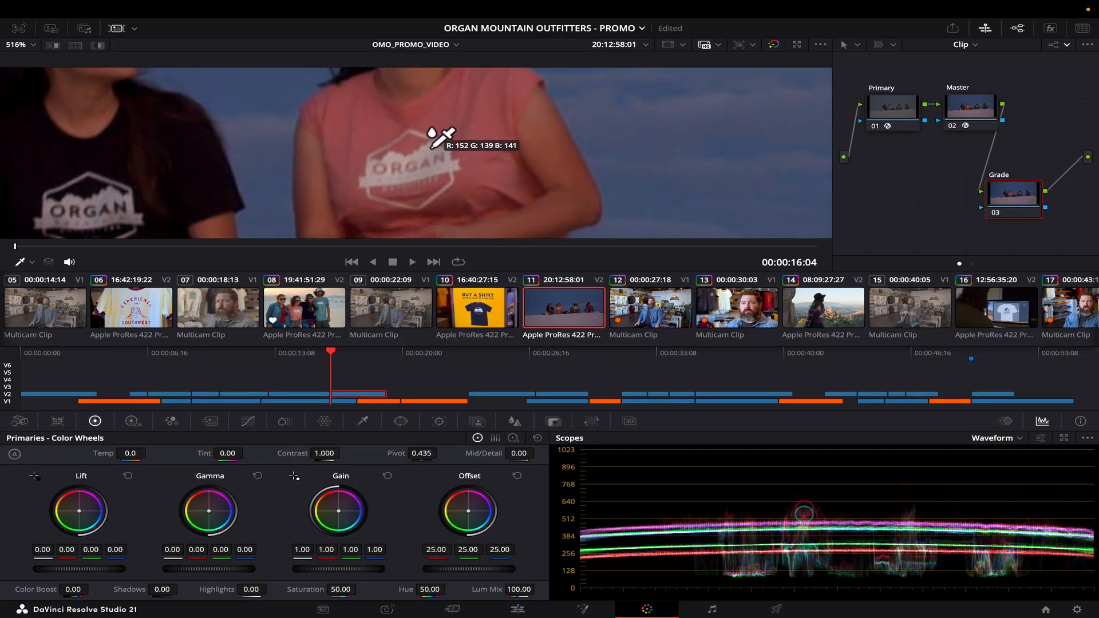
left_click(431, 146)
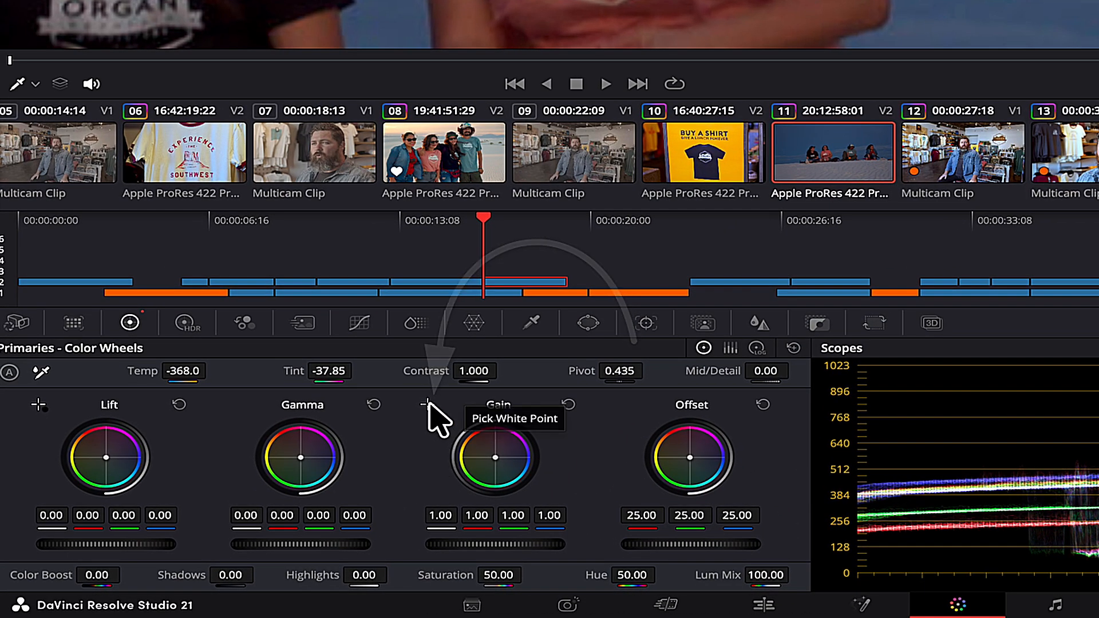
left_click(428, 406)
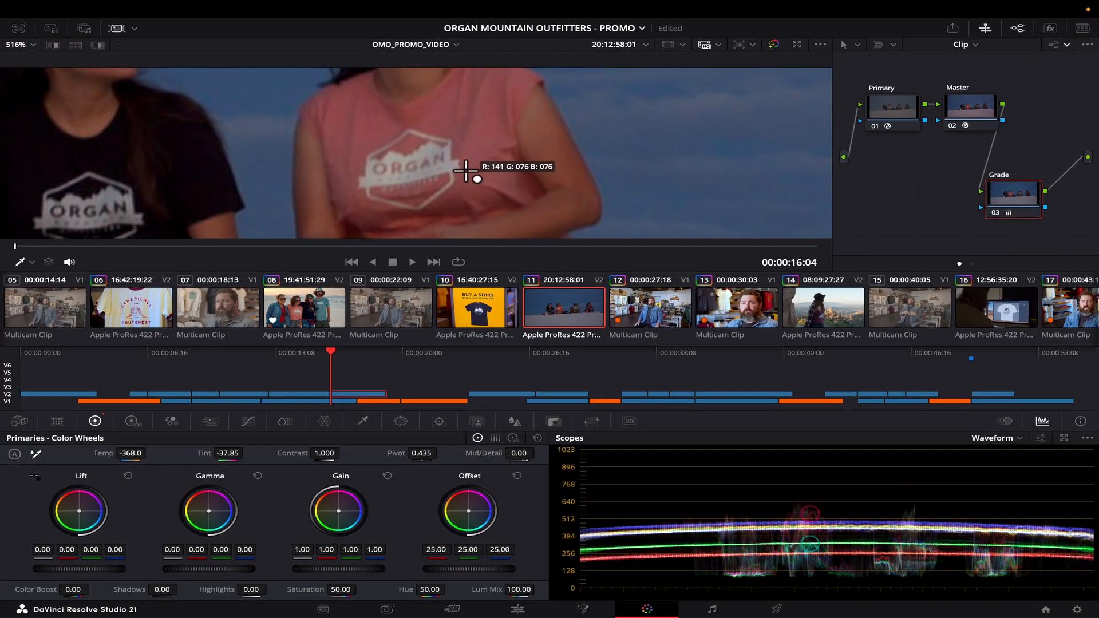
left_click(431, 148)
key("shift+z")
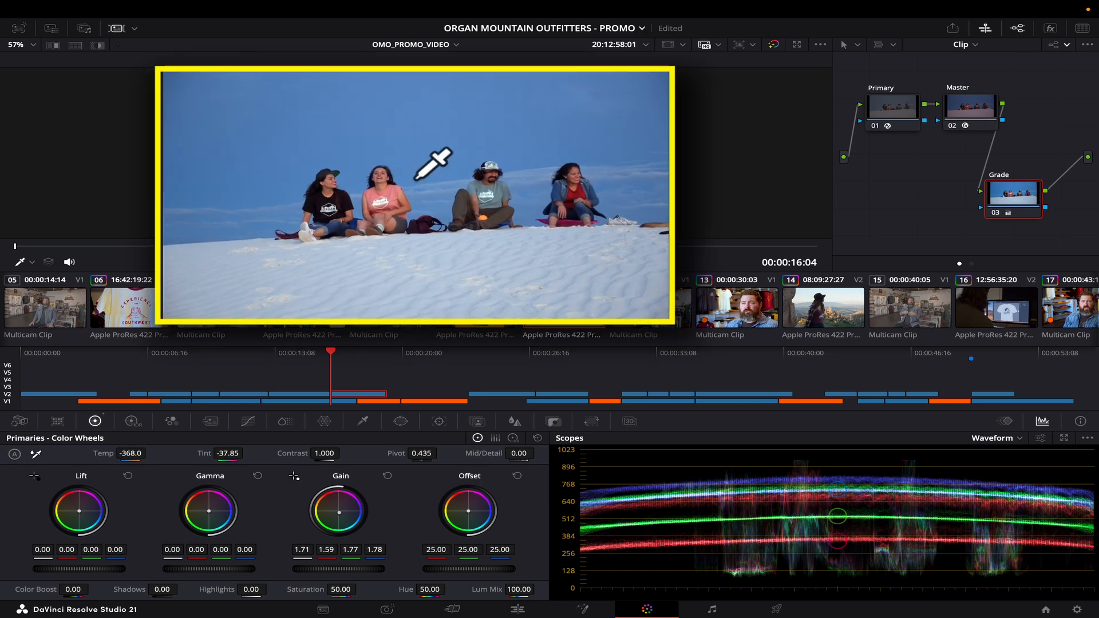
key("ctrl+d")
key("ctrl+d")
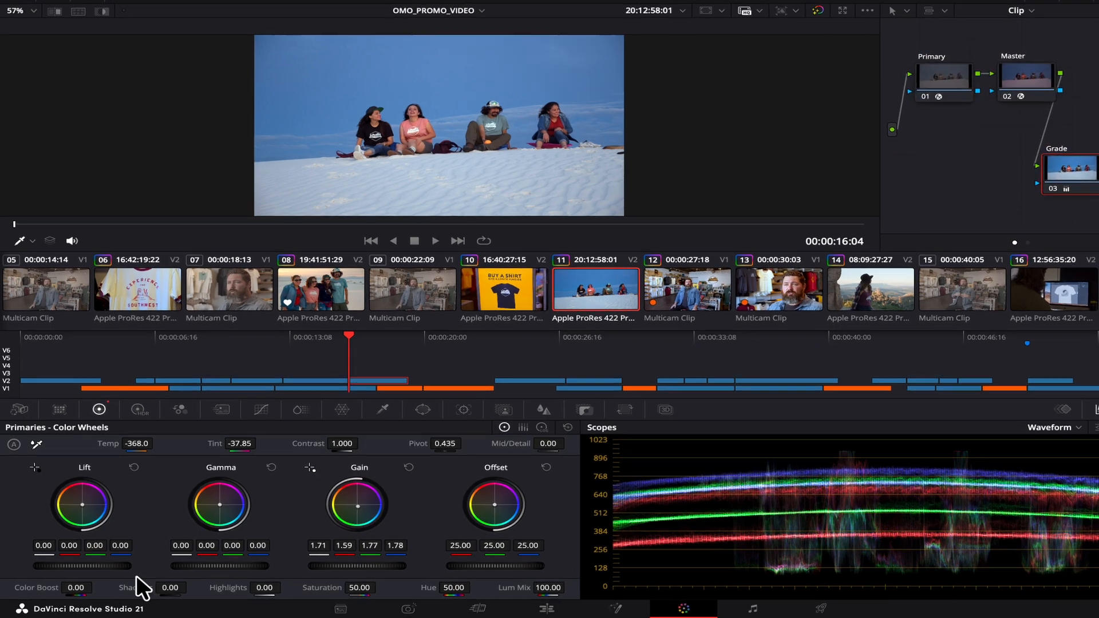
Set the dunes clip's Shadows to -28 and Highlights to 45, then compare it full screen.
mouse_move(131, 588)
left_mouse_down()
mouse_move(153, 573)
mouse_move(142, 572)
left_mouse_up()
left_click(226, 575)
key("Return")
left_click_drag(317, 575, 402, 572)
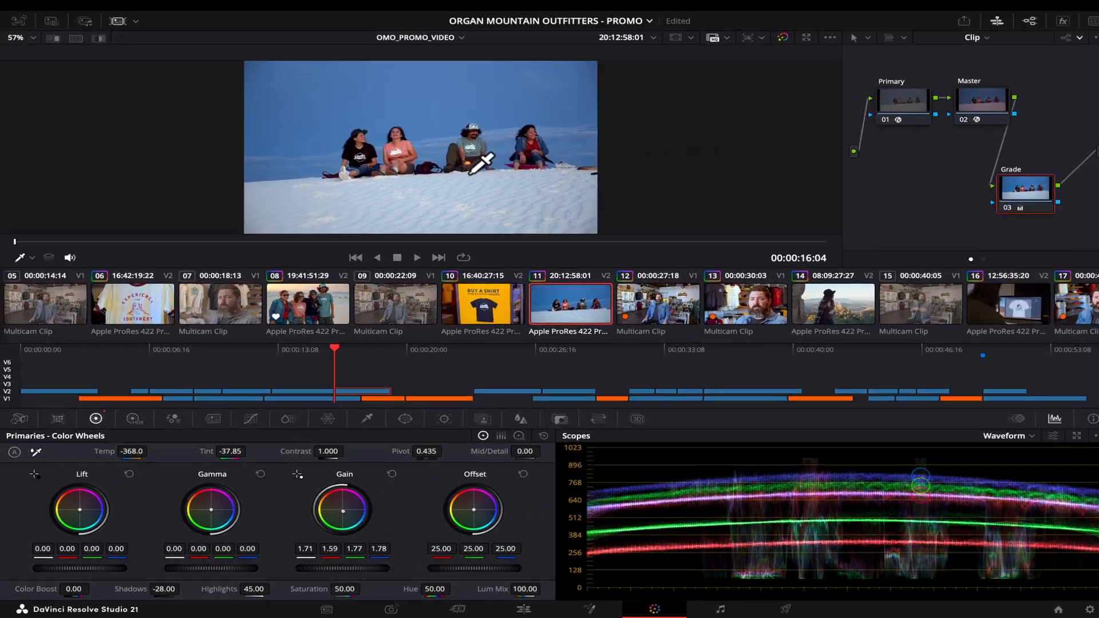
key("super+f")
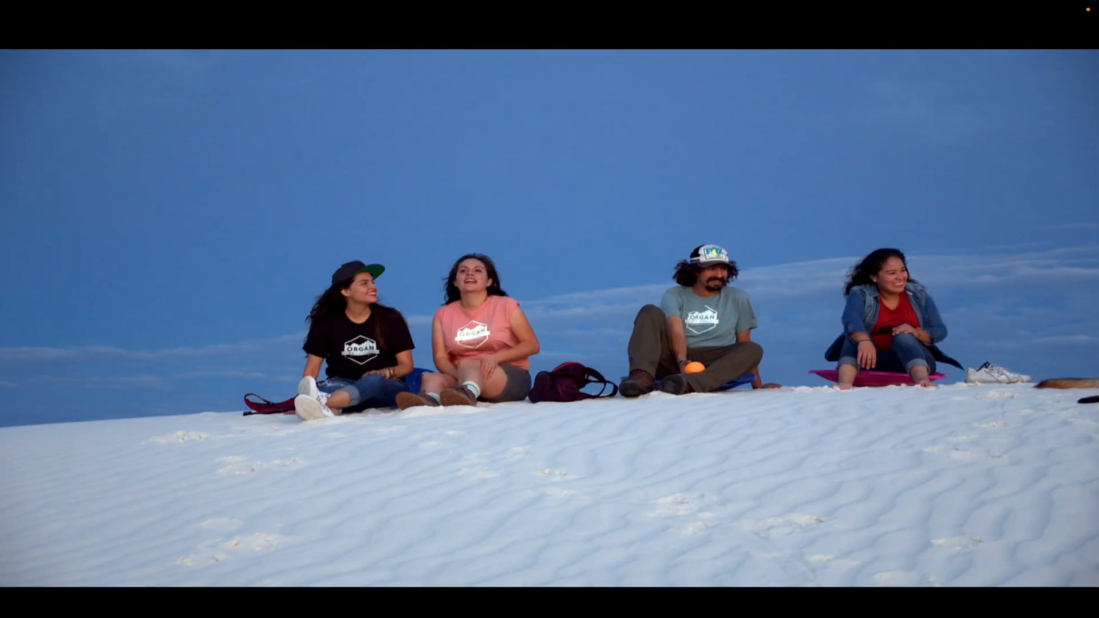
key("super+d")
key("super+d")
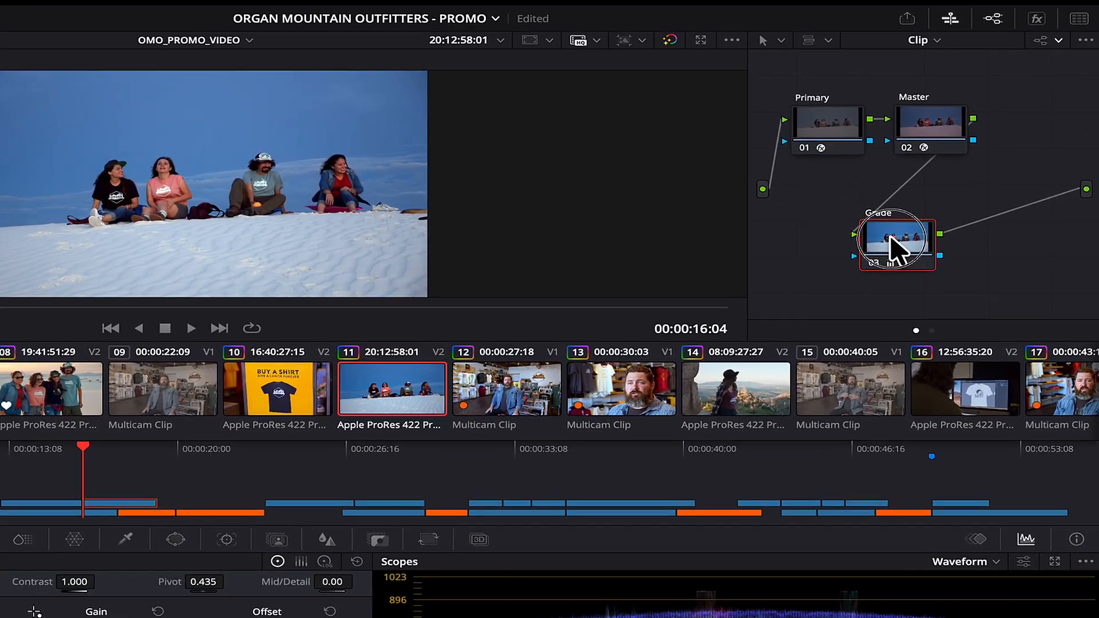
Add a serial node labelled Detail after the Grade node.
key("alt+s")
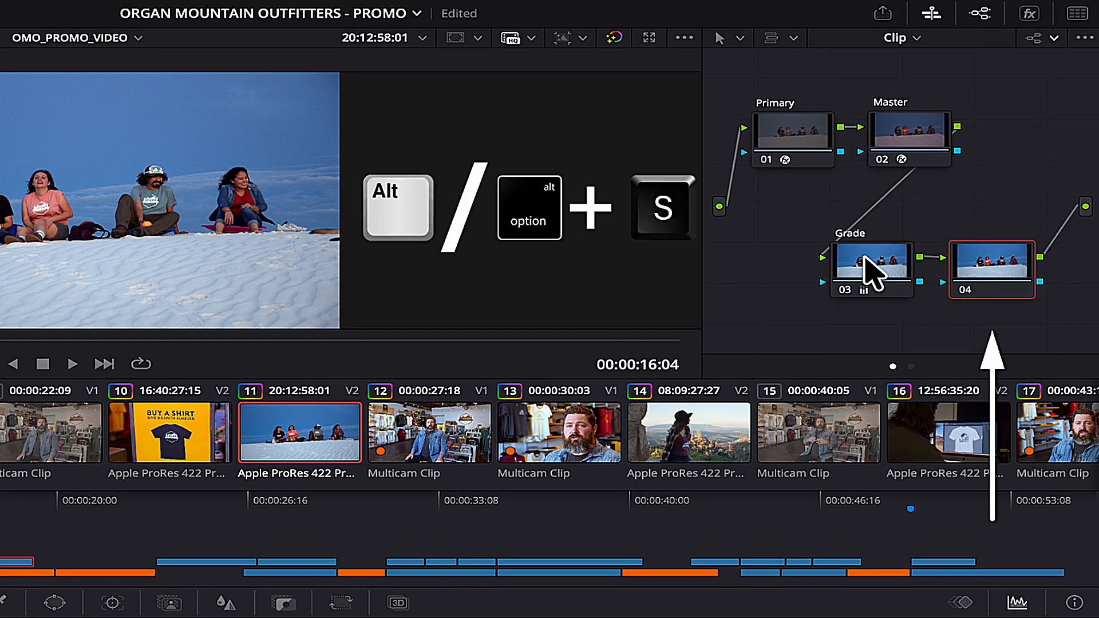
right_click(993, 267)
key("Escape")
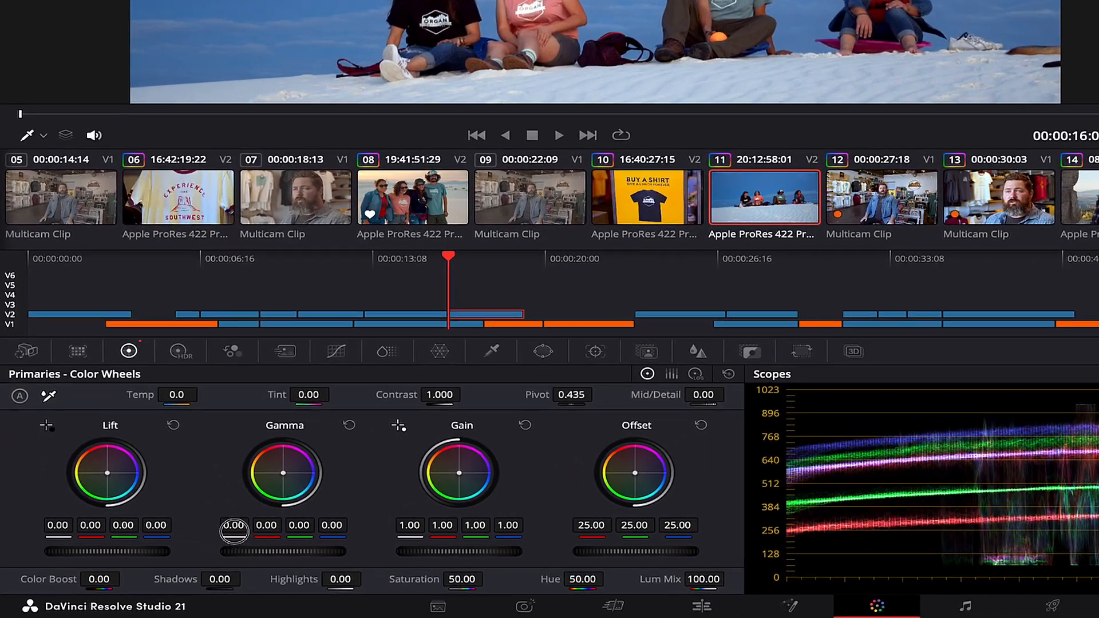
Lift the Detail node's gamma to 0.03, then scrub to overlook clip 14.
left_click_drag(160, 553, 173, 554)
left_click_drag(265, 518, 402, 520)
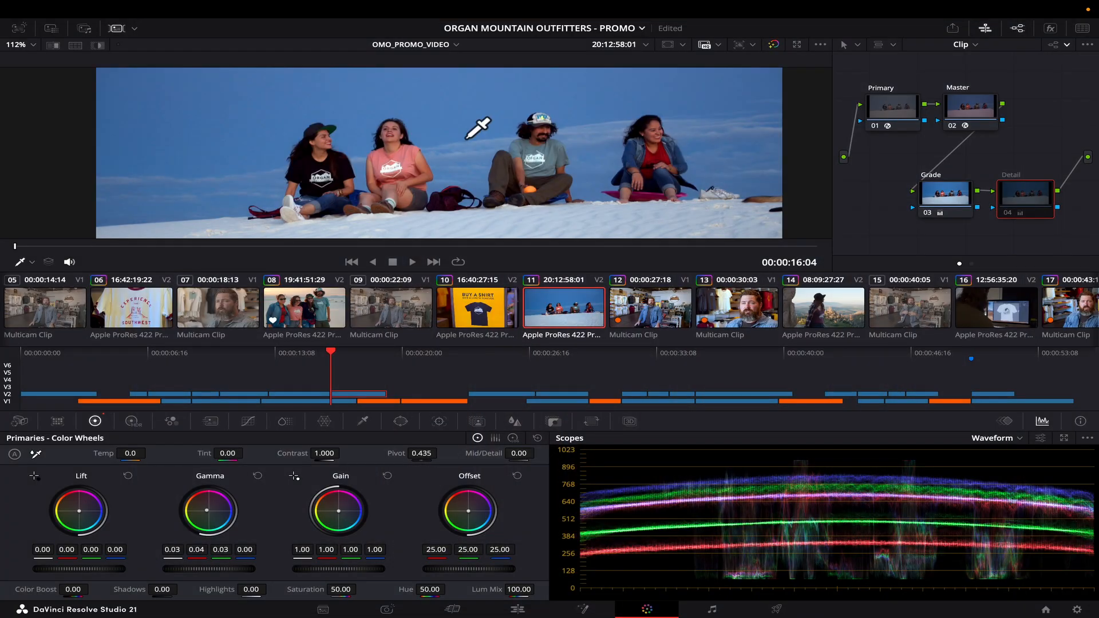
key("ctrl+d")
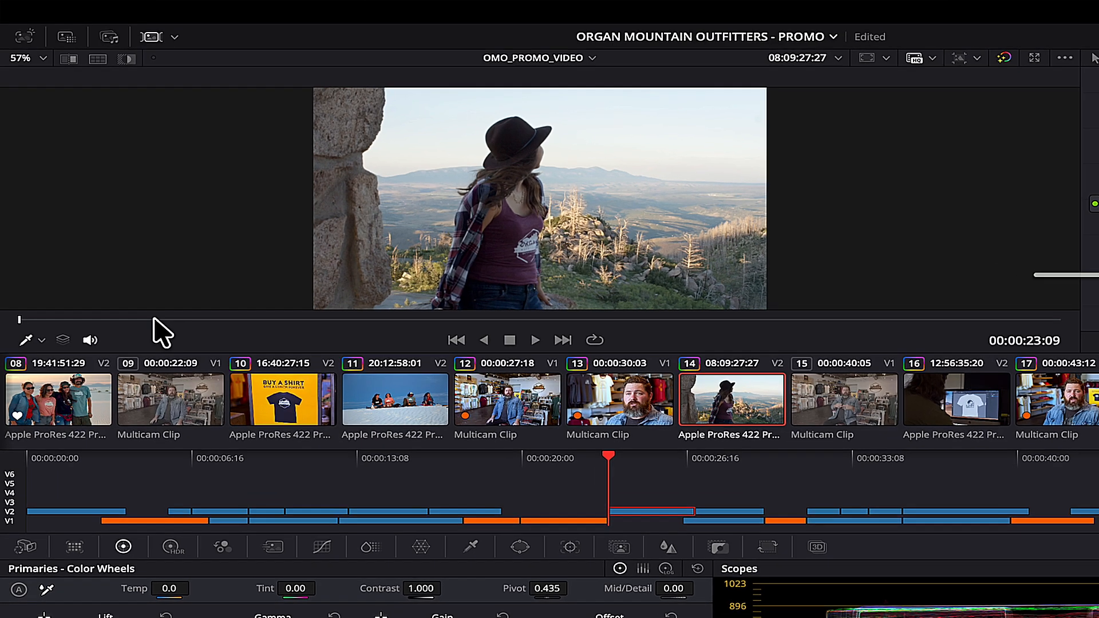
left_click_drag(132, 273, 792, 288)
left_click_drag(926, 335, 1055, 342)
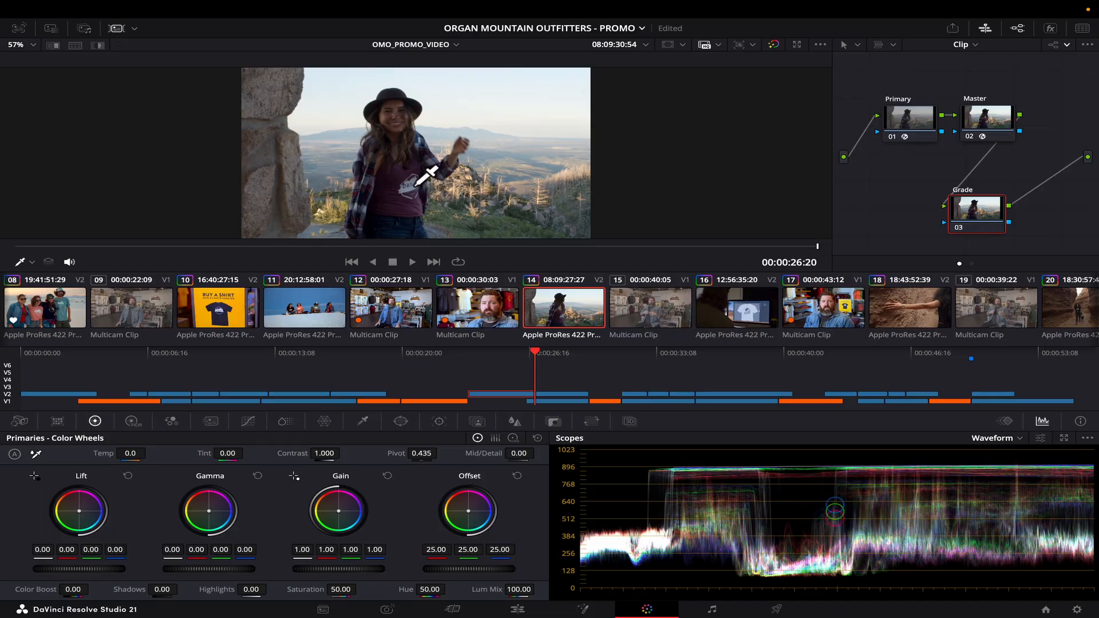
White-balance the hiker clip from her shirt logo and auto-balance it to Temp 629.3, Tint 6.16.
scroll(555, 229, "up", 5)
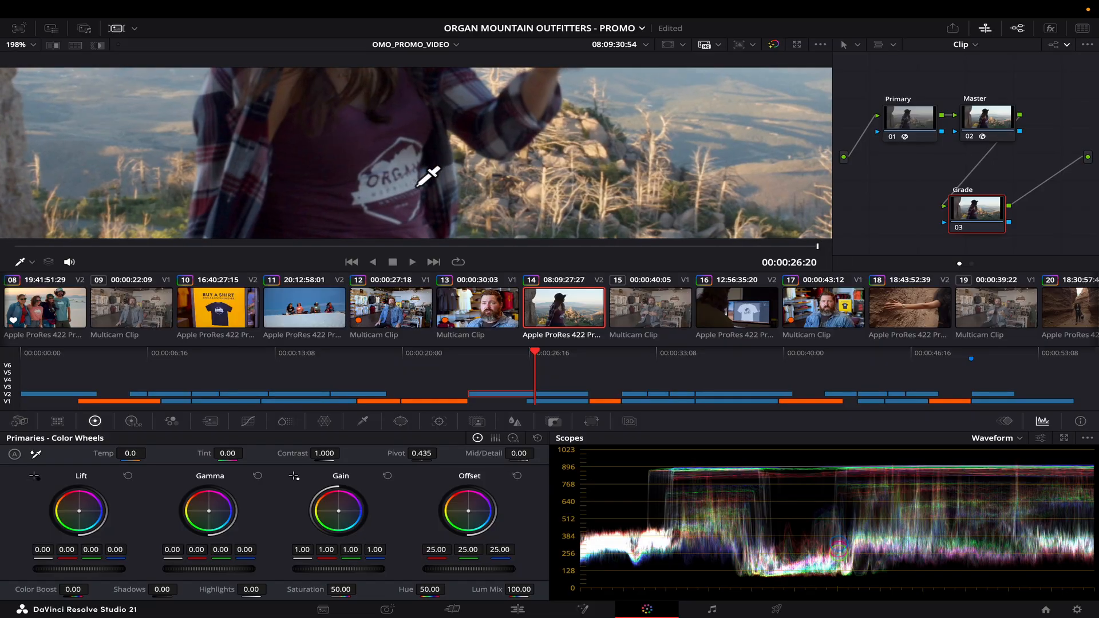
left_click(36, 454)
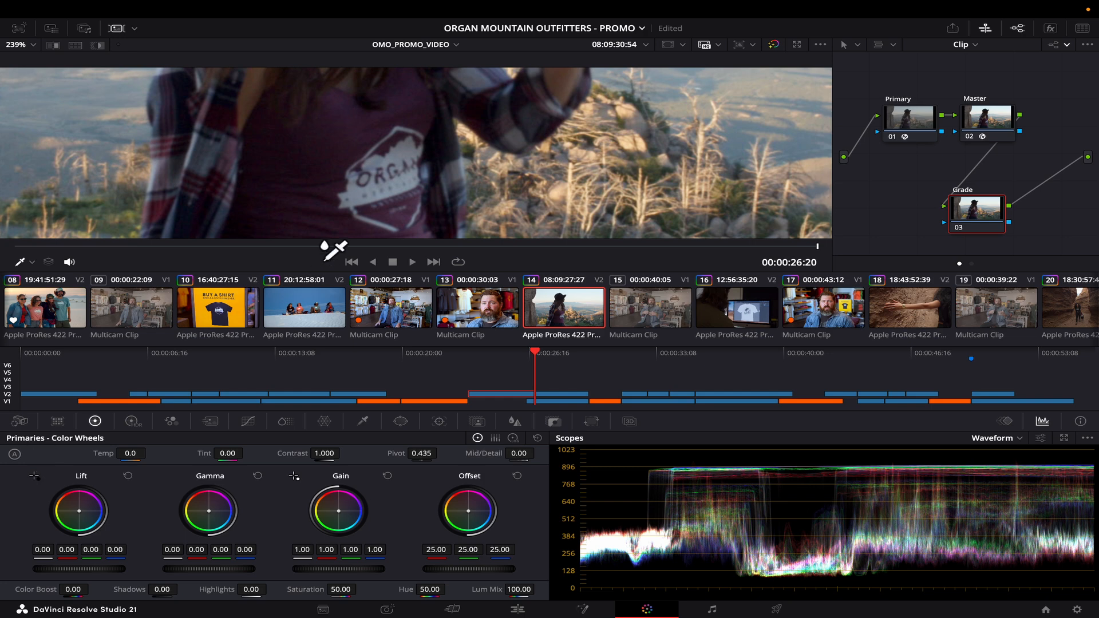
left_click(411, 173)
key("shift+z")
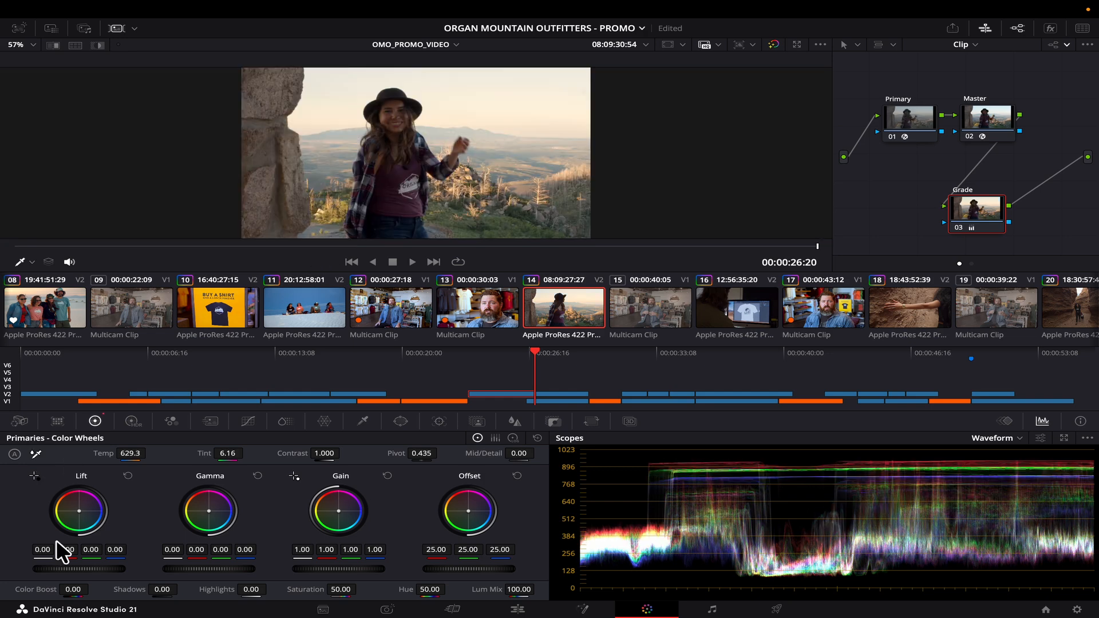
left_click(15, 455)
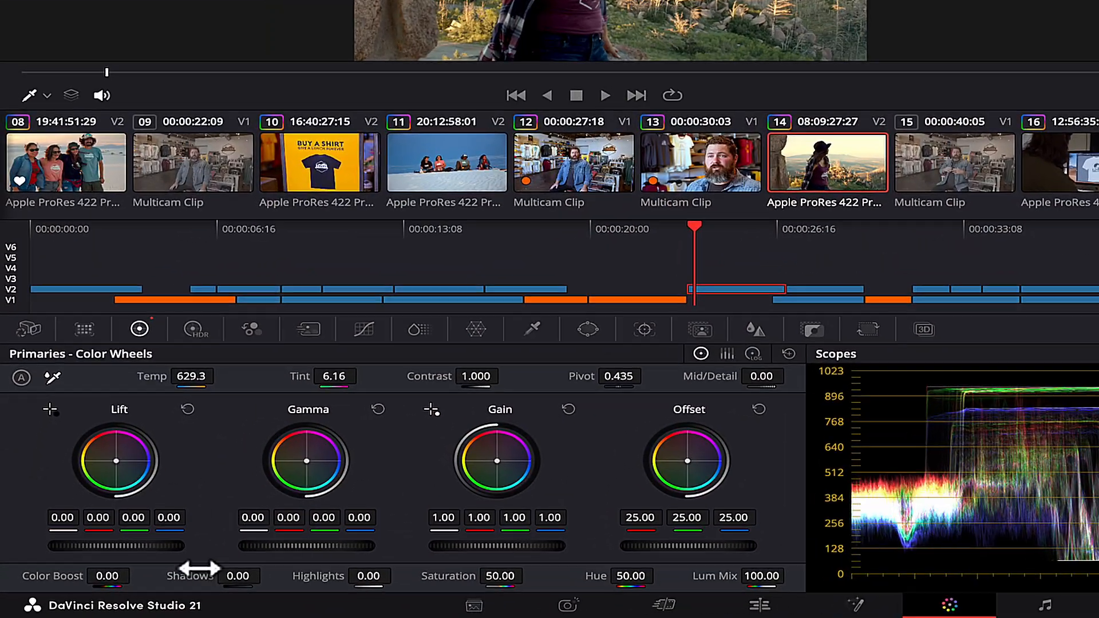
Set the hiker clip to Shadows -9, Highlights -36.5, Saturation 41 and Gamma 0.03.
left_click_drag(196, 575, 126, 574)
left_click_drag(366, 575, 272, 575)
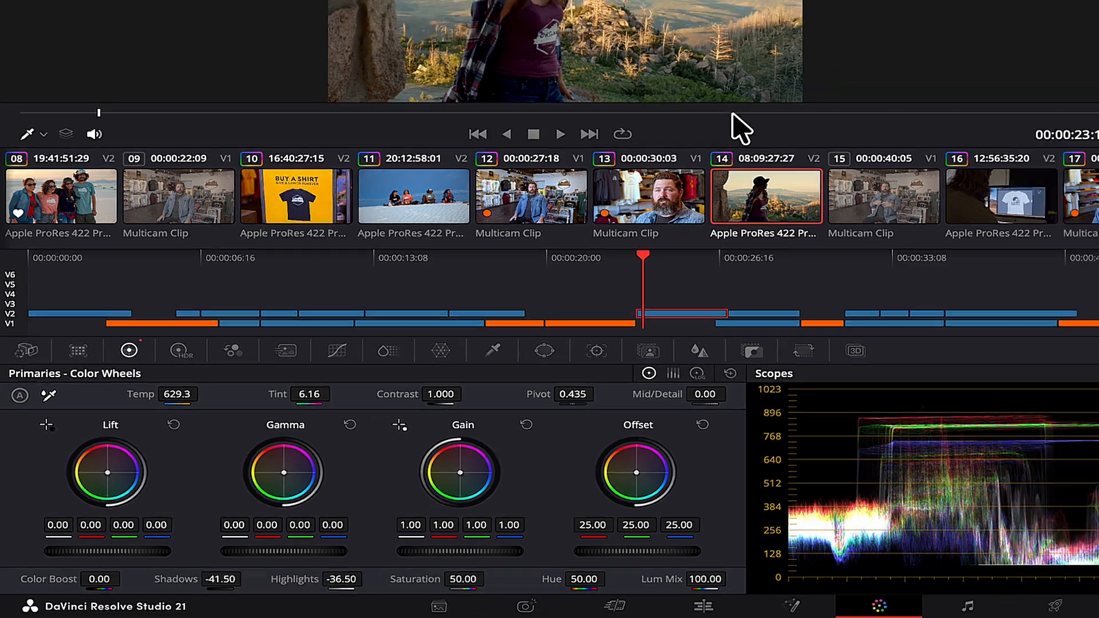
scroll(346, 100, "up", 3)
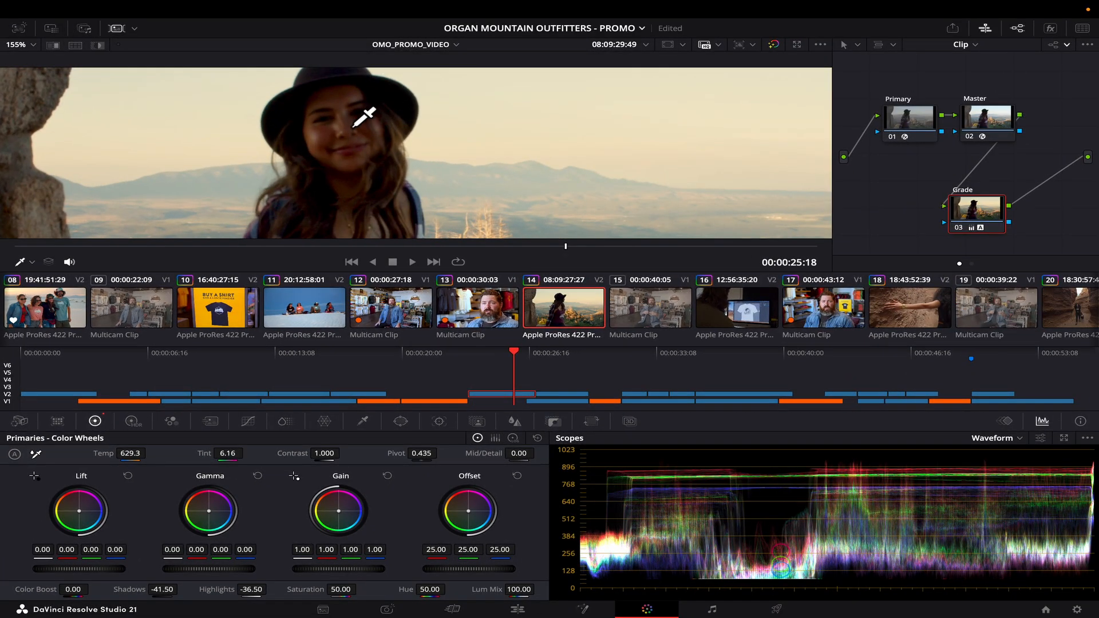
type("41")
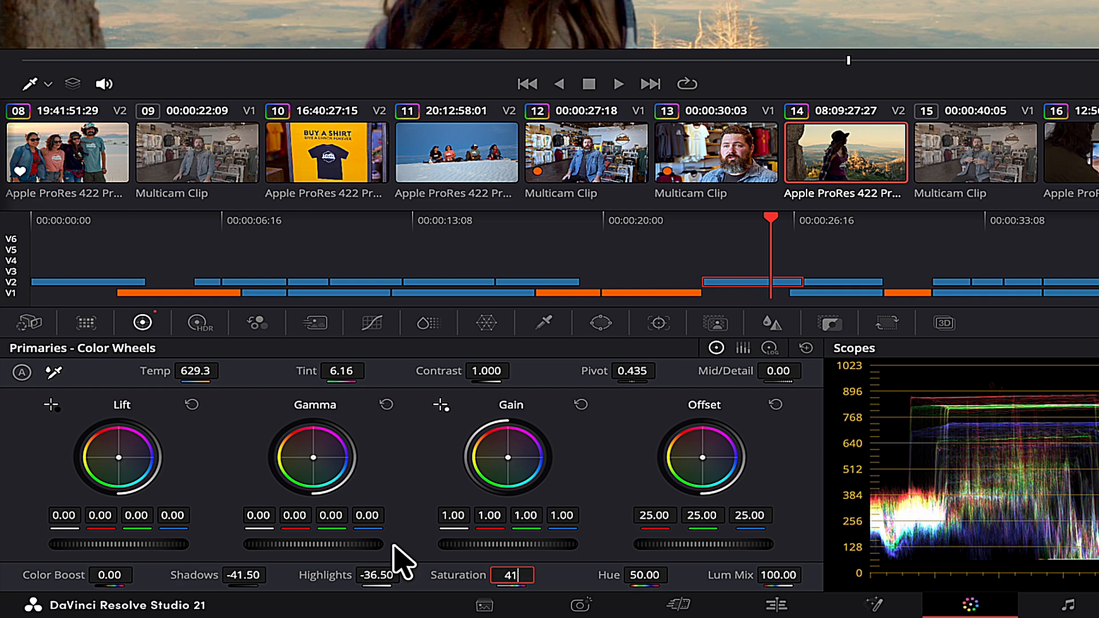
key("Return")
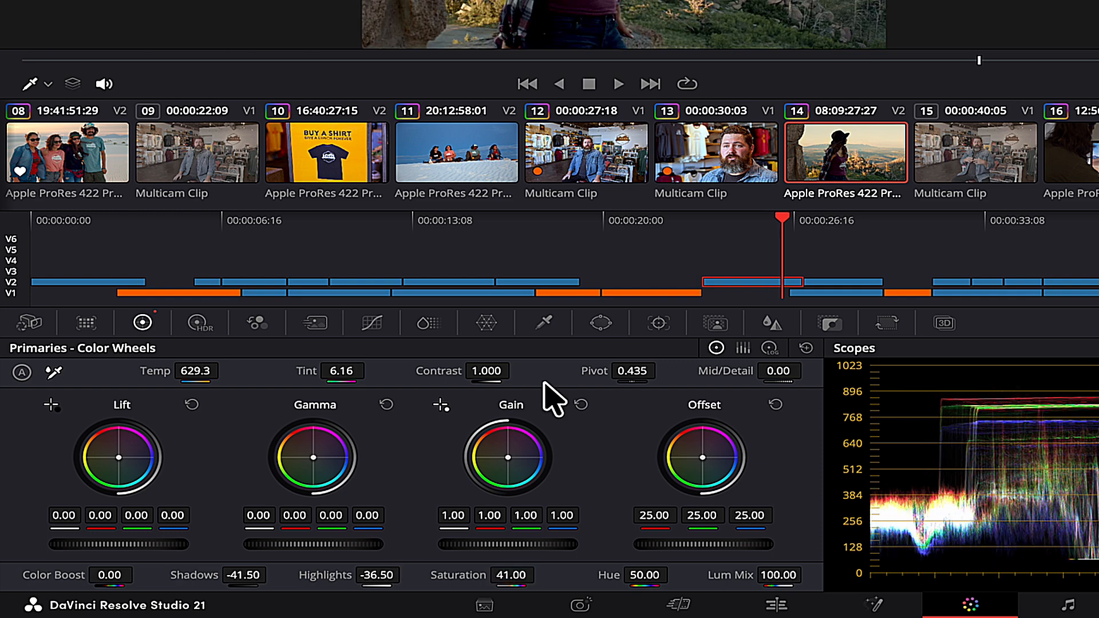
left_click_drag(195, 575, 257, 575)
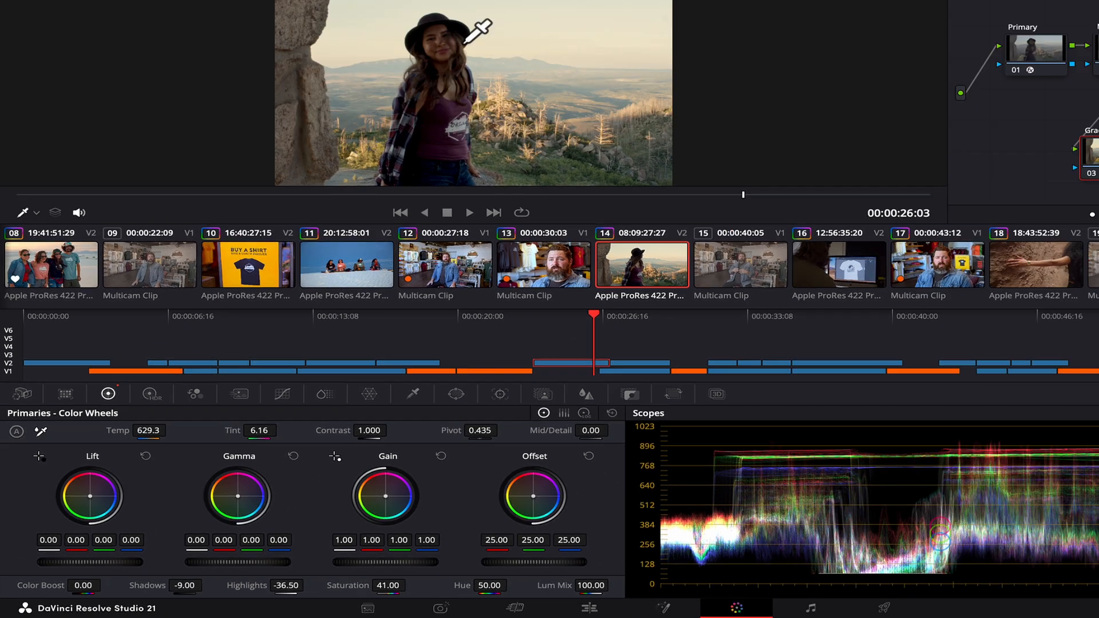
scroll(413, 97, "up", 8)
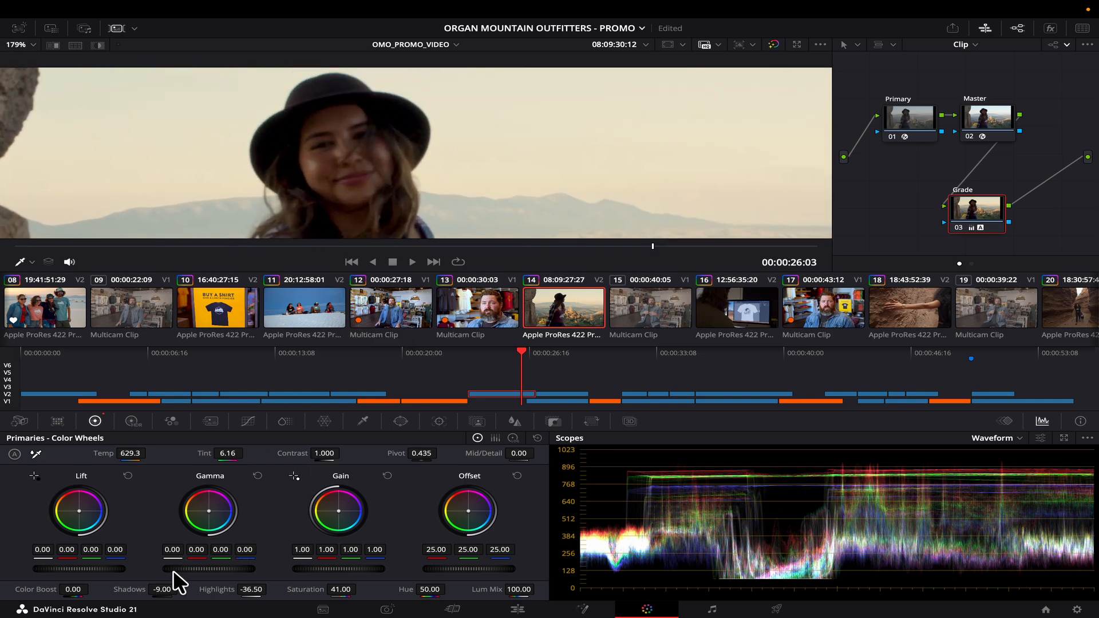
left_click_drag(193, 571, 273, 572)
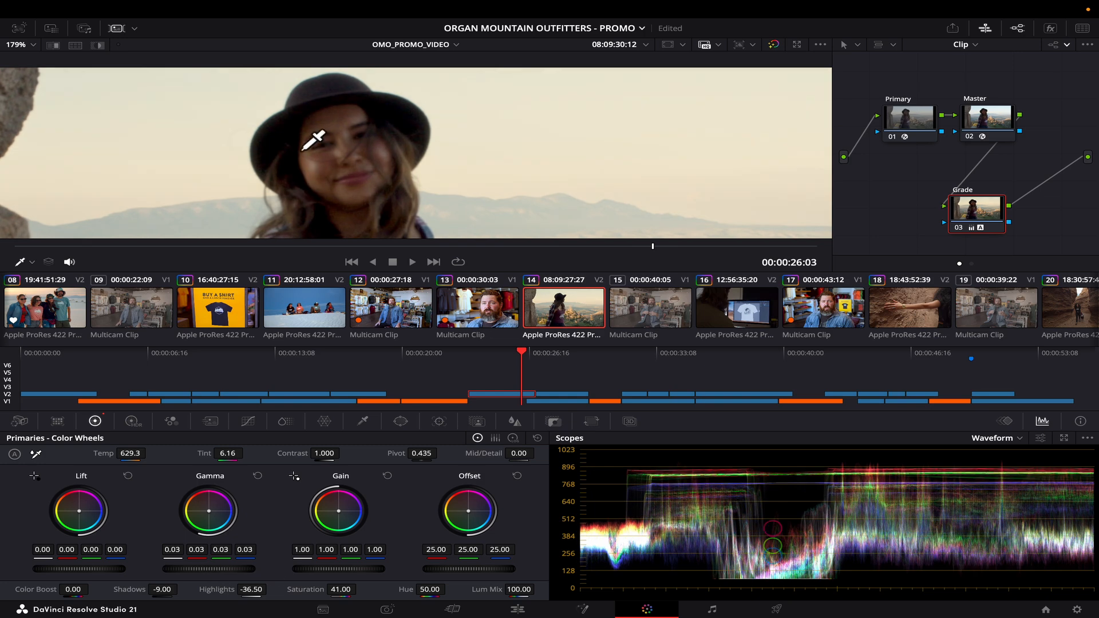
scroll(313, 139, "down", 6)
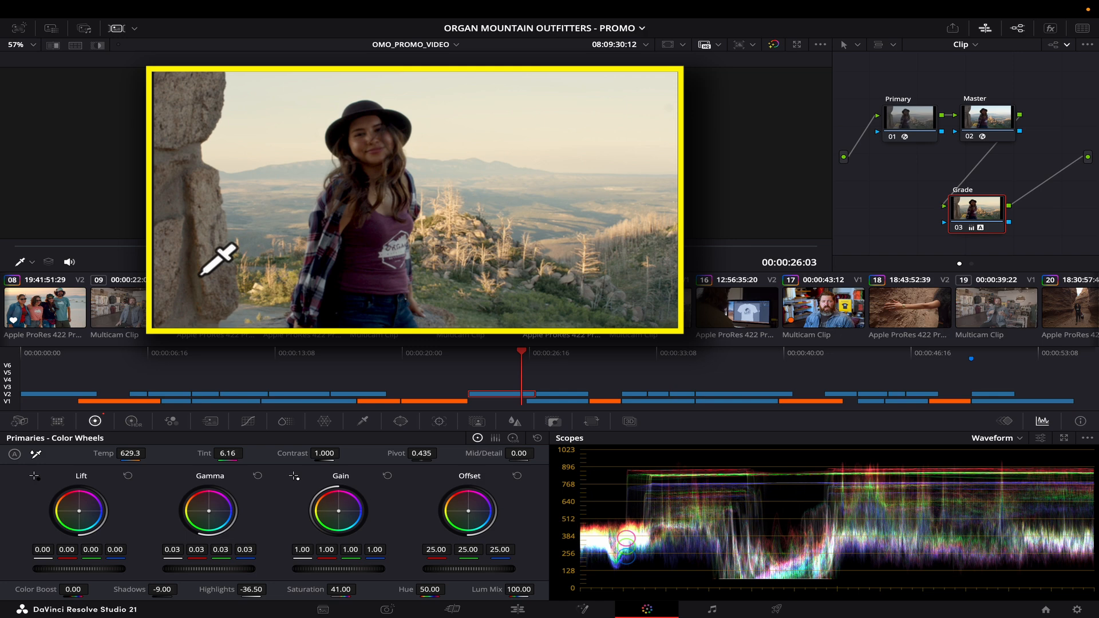
left_click(538, 395)
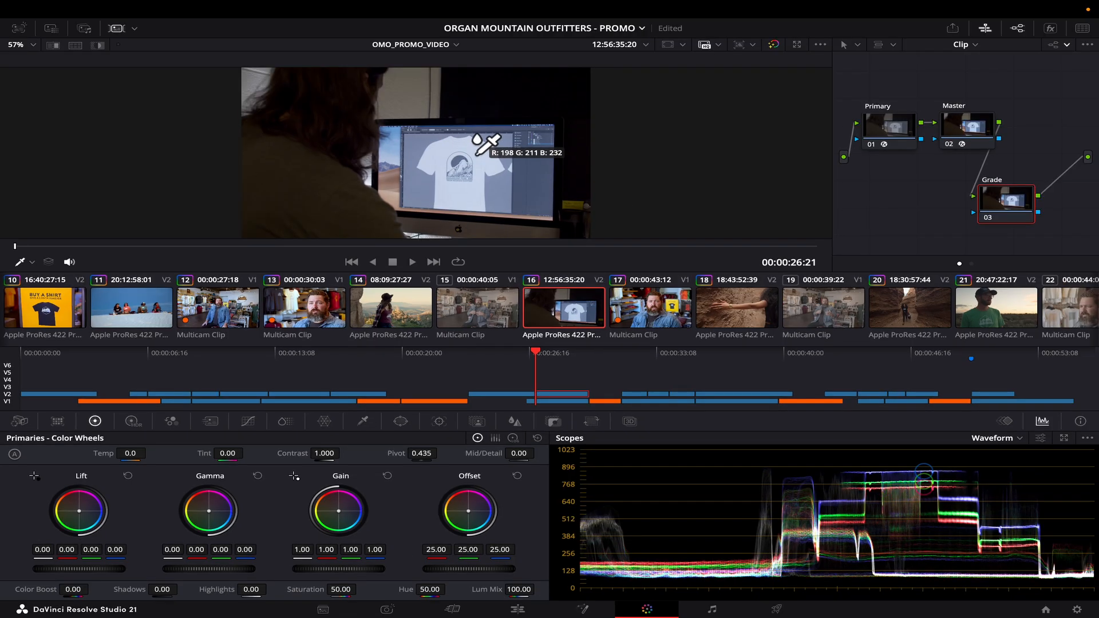
White-balance clip 16 from the white T-shirt and auto-balance its colour.
scroll(477, 158, "up", 5)
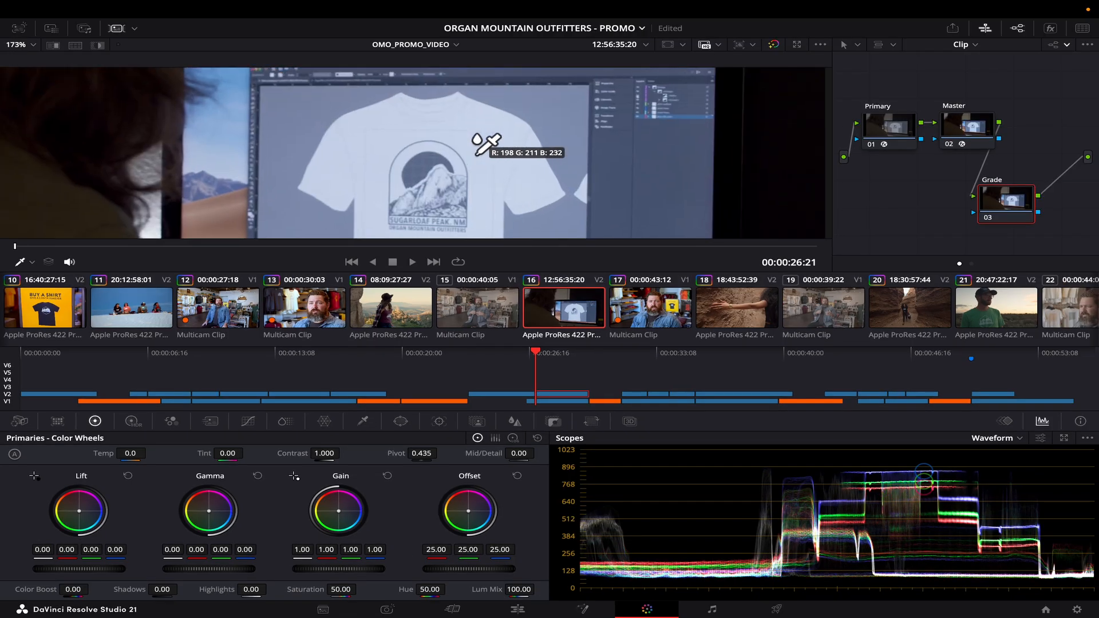
left_click(513, 146)
key("shift+z")
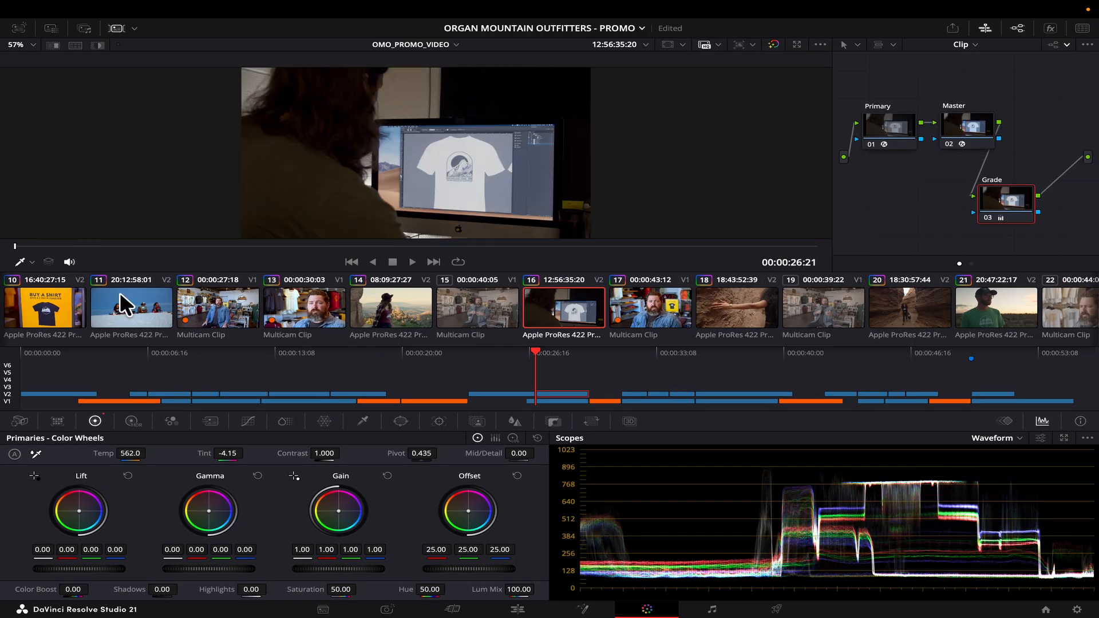
left_click(15, 455)
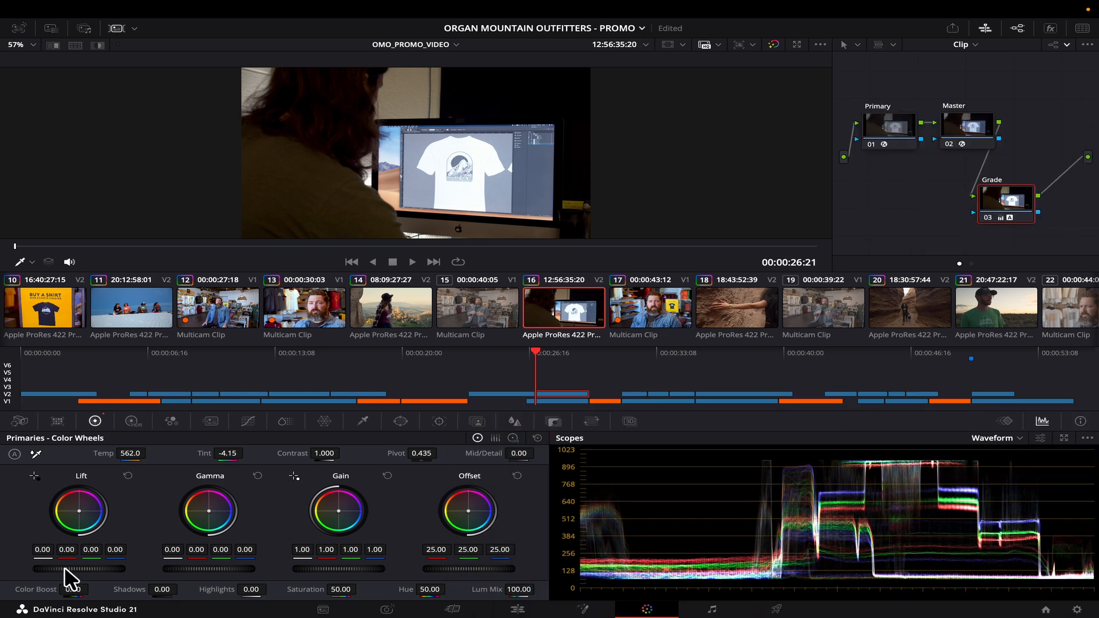
Lift the blacks, lower Gain to 0.93, and set Shadows -14.50, Highlights 13.50, Saturation 18.
left_click_drag(64, 567, 120, 567)
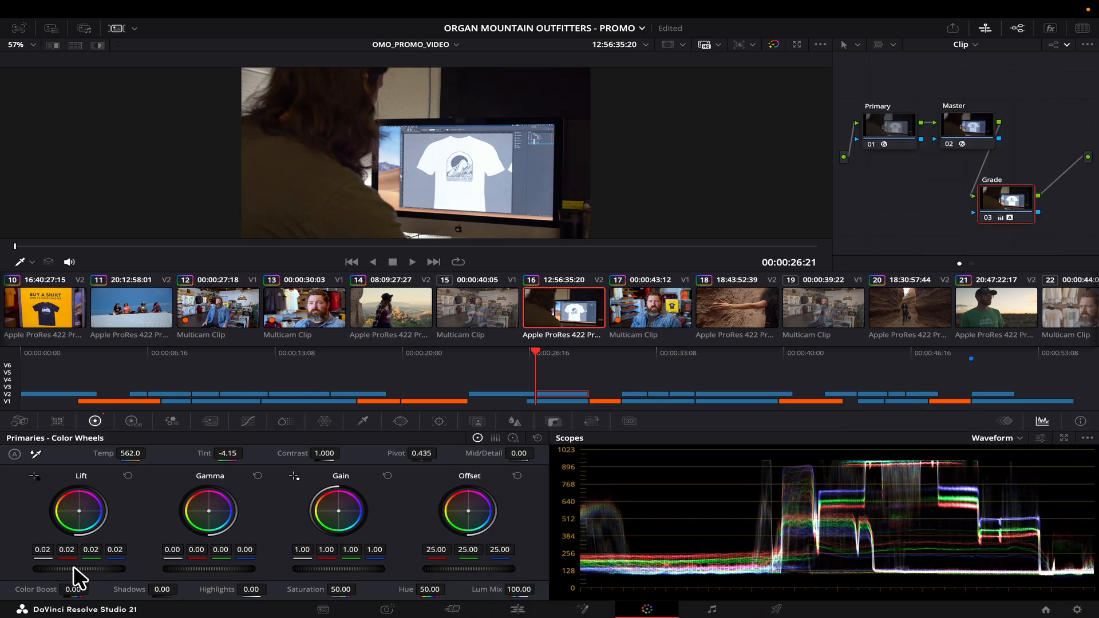
left_click_drag(340, 571, 309, 567)
left_click_drag(134, 588, 117, 590)
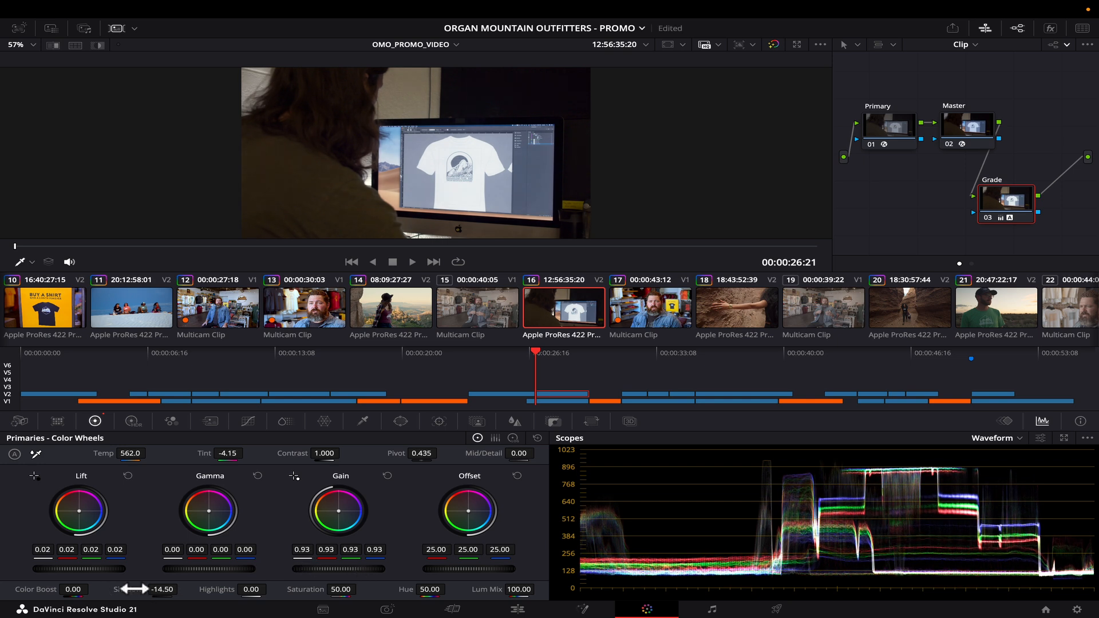
left_click_drag(212, 588, 229, 587)
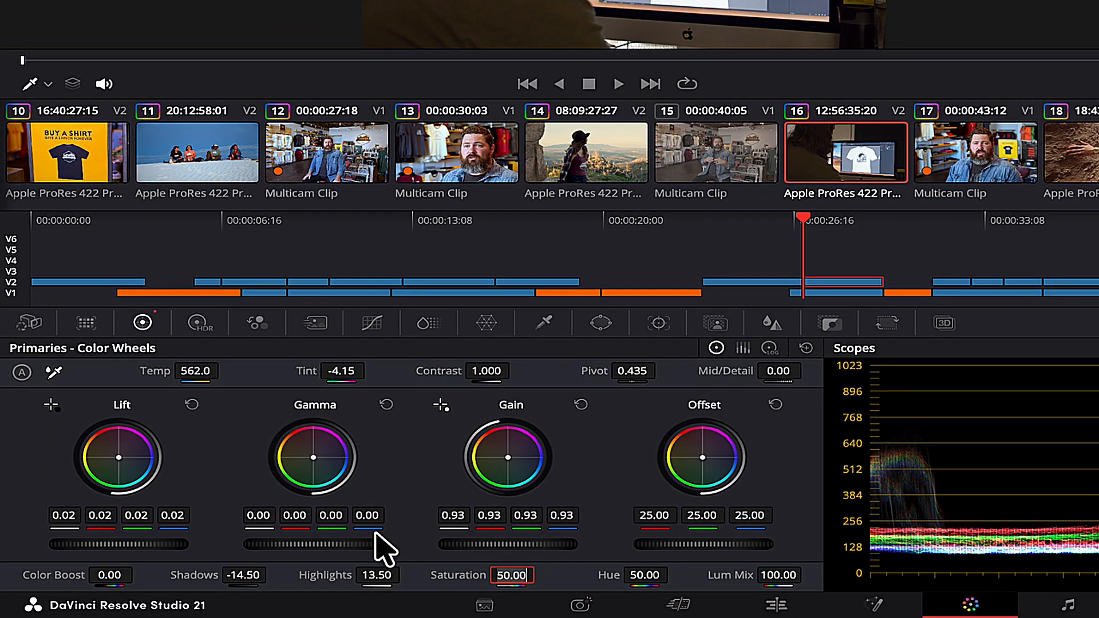
key("Return")
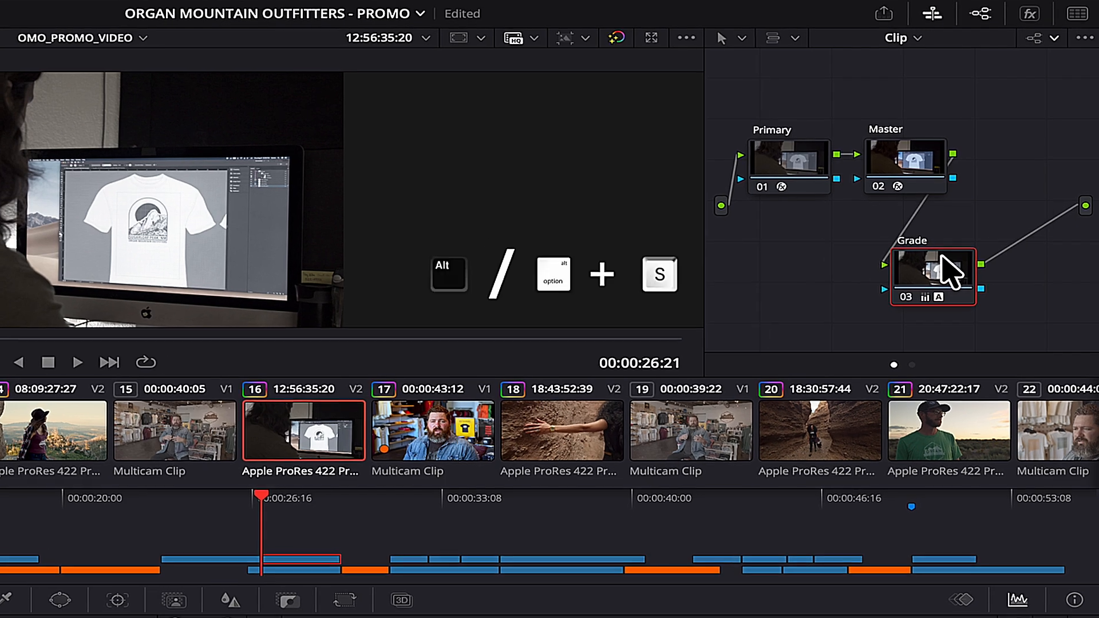
key("alt+s")
Place the new node after Grade and label it Effect.
left_click_drag(793, 344, 1051, 237)
right_click(1051, 237)
left_click(974, 253)
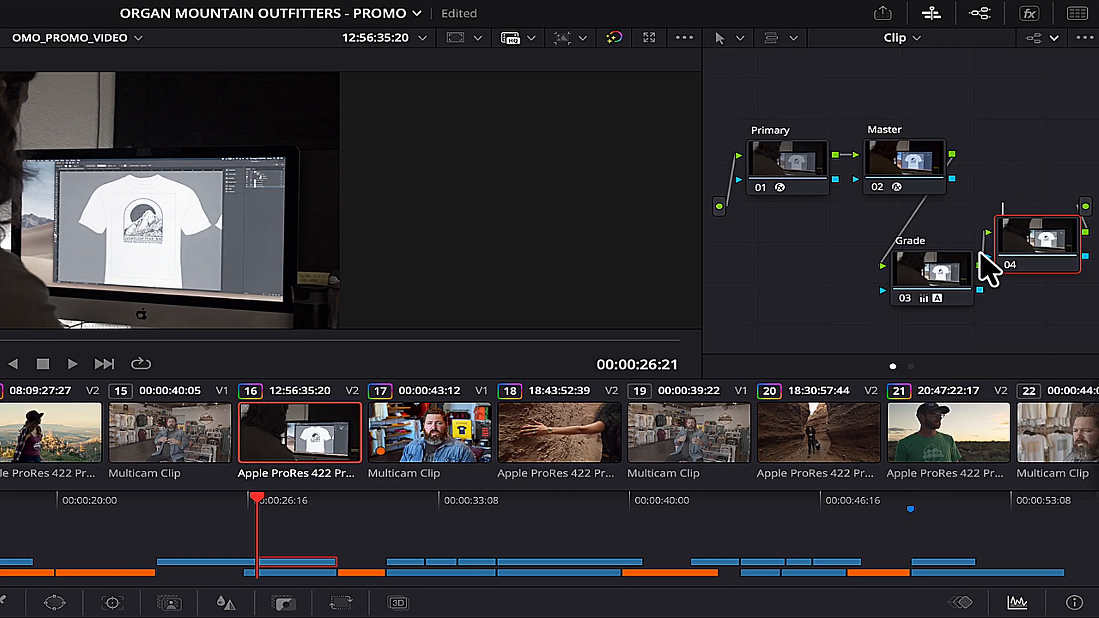
type("Effect")
key("Return")
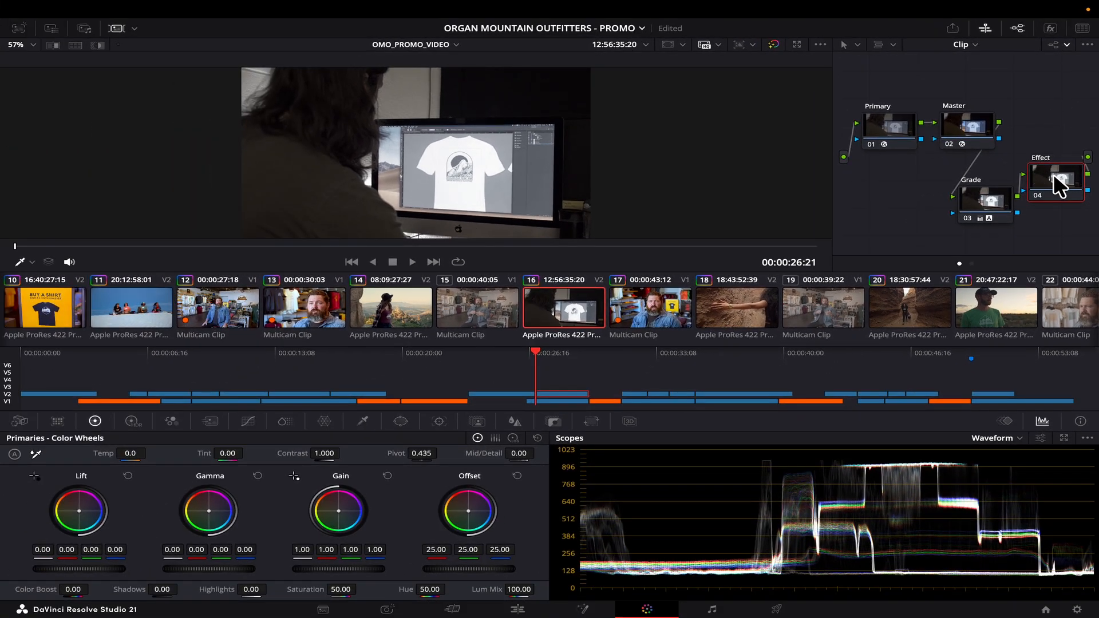
Apply the Film Damage effect to the Effect node.
key("shift+space")
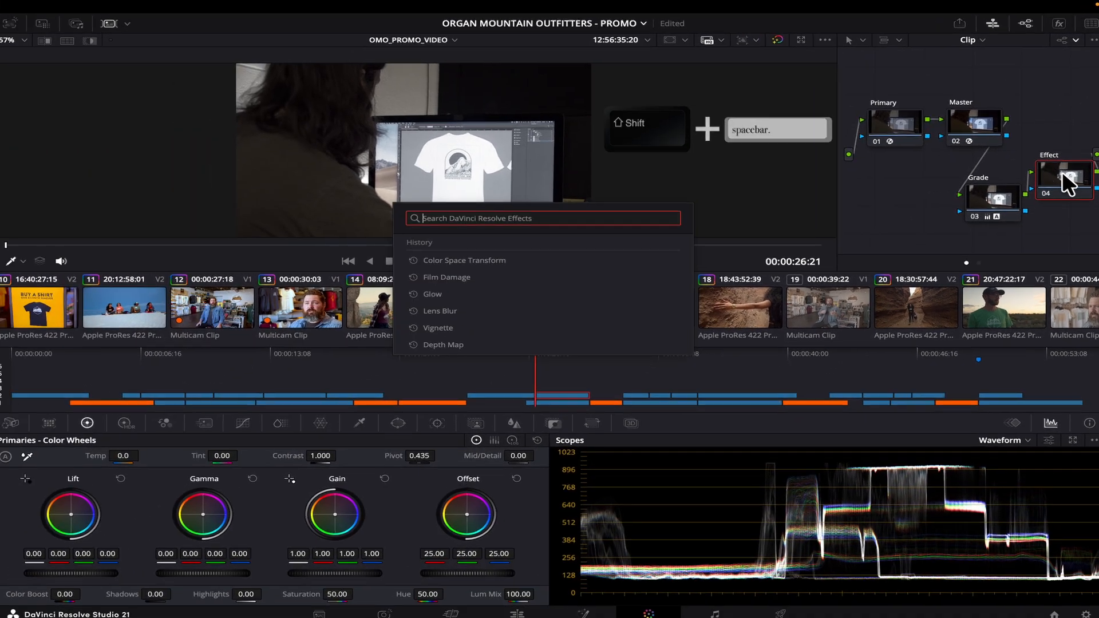
type("film")
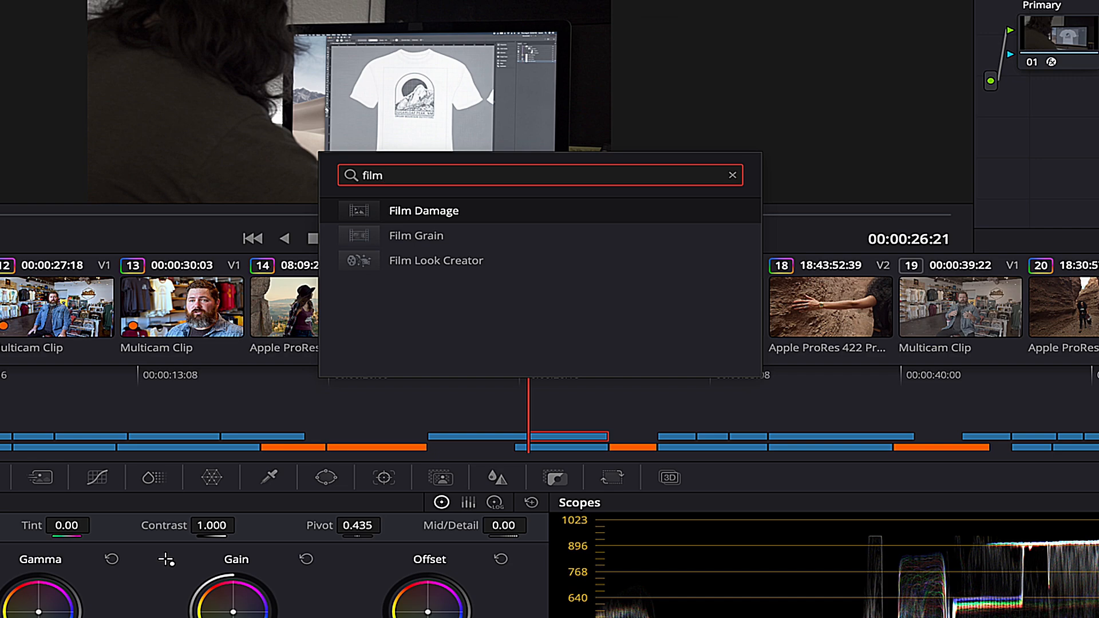
left_click(435, 212)
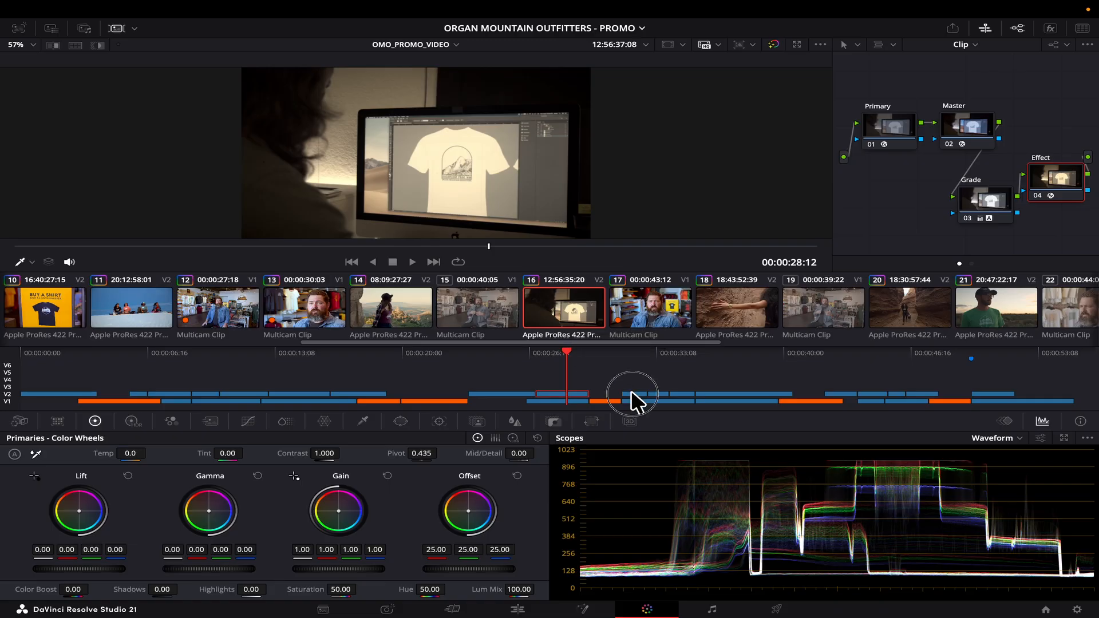
Select hand-on-rock clip 18 and set its Temp to 450.
left_click(632, 393)
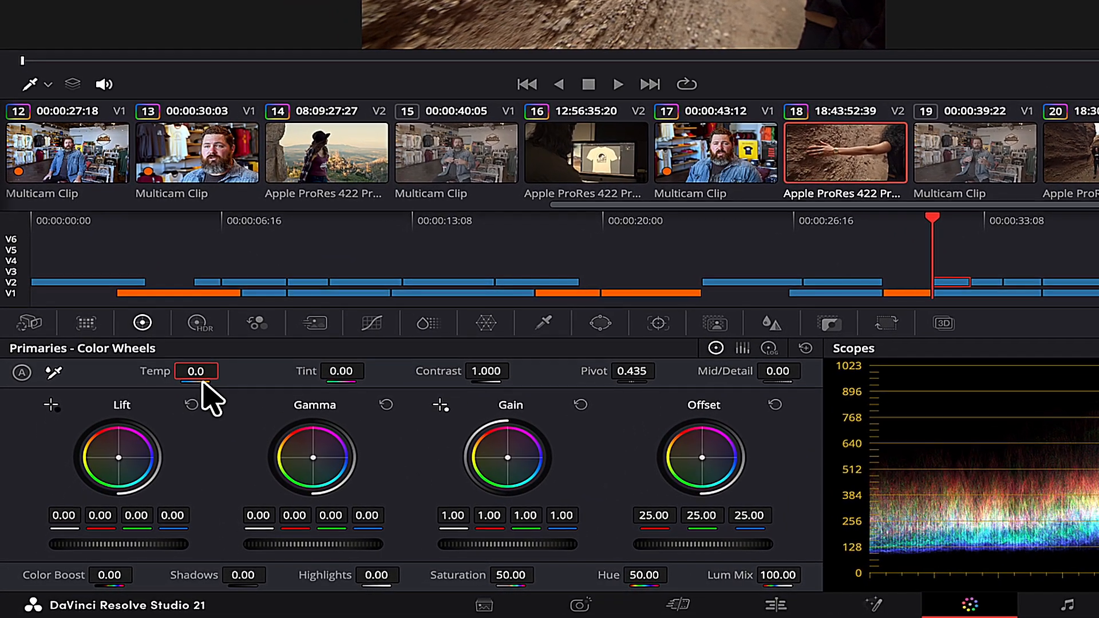
left_click(197, 372)
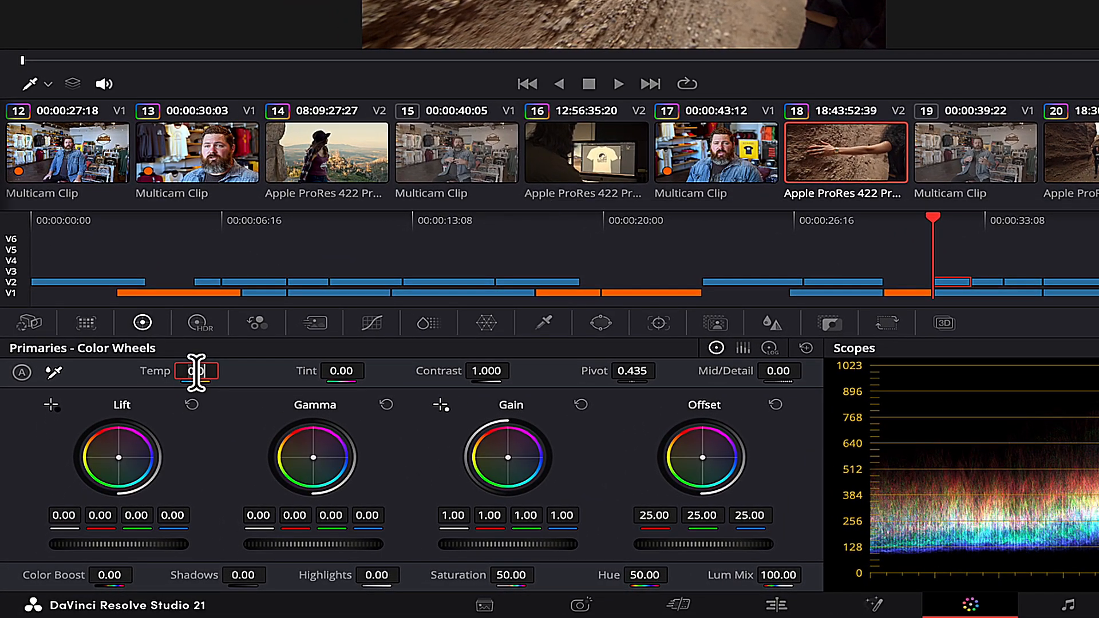
type("450")
key("Return")
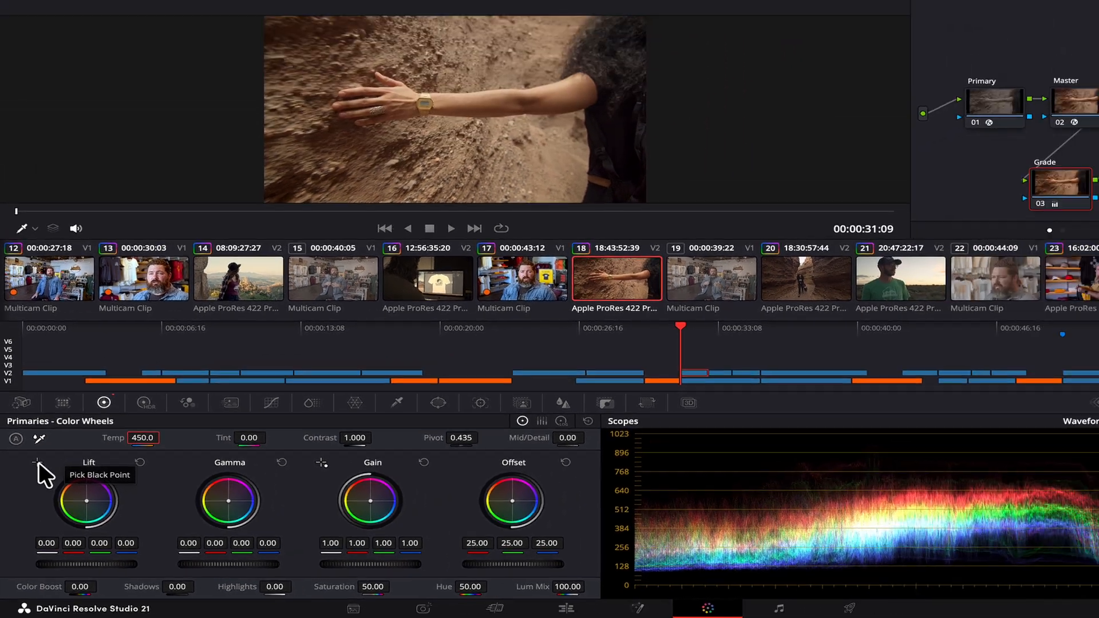
Pick the black point from the dark clothing and the white point from the watch.
left_click(51, 405)
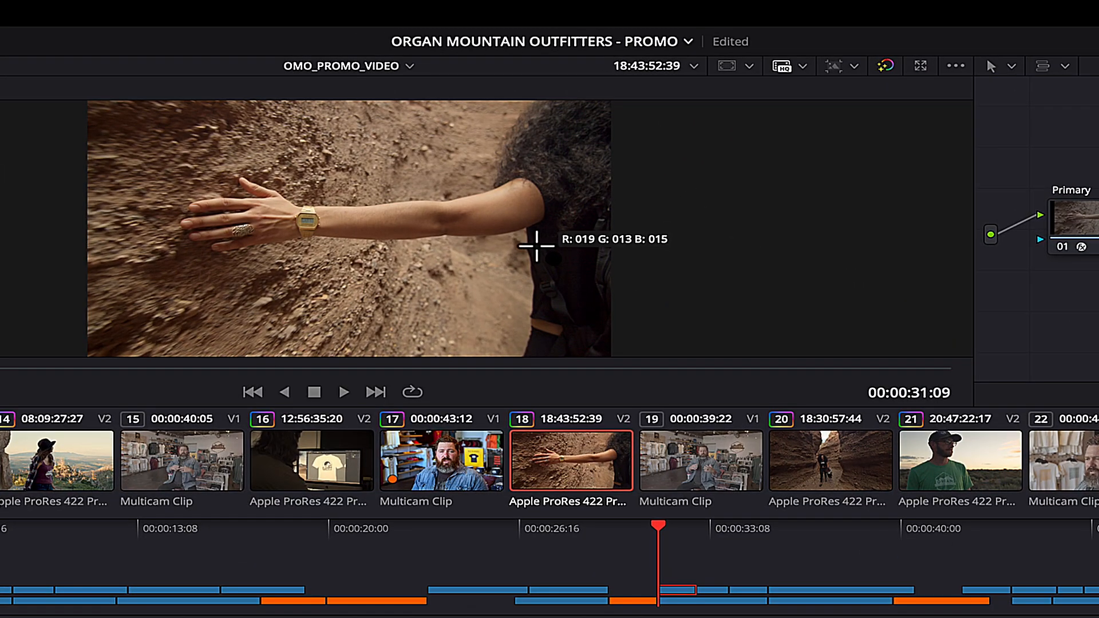
left_click(543, 168)
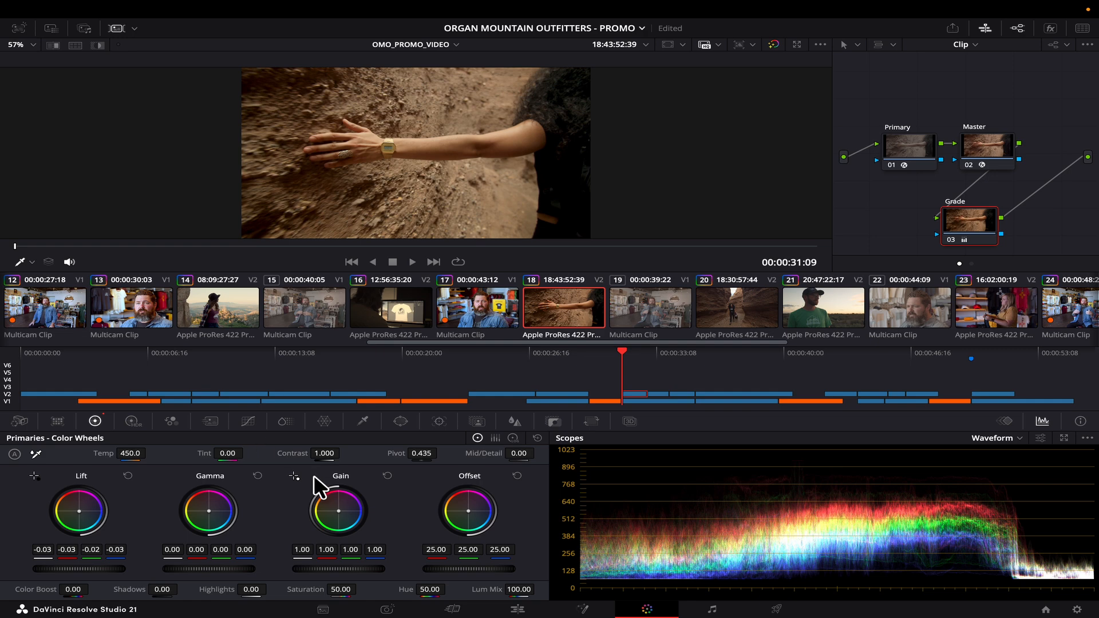
left_click_drag(316, 247, 815, 252)
scroll(412, 154, "up", 5)
scroll(630, 167, "up", 3)
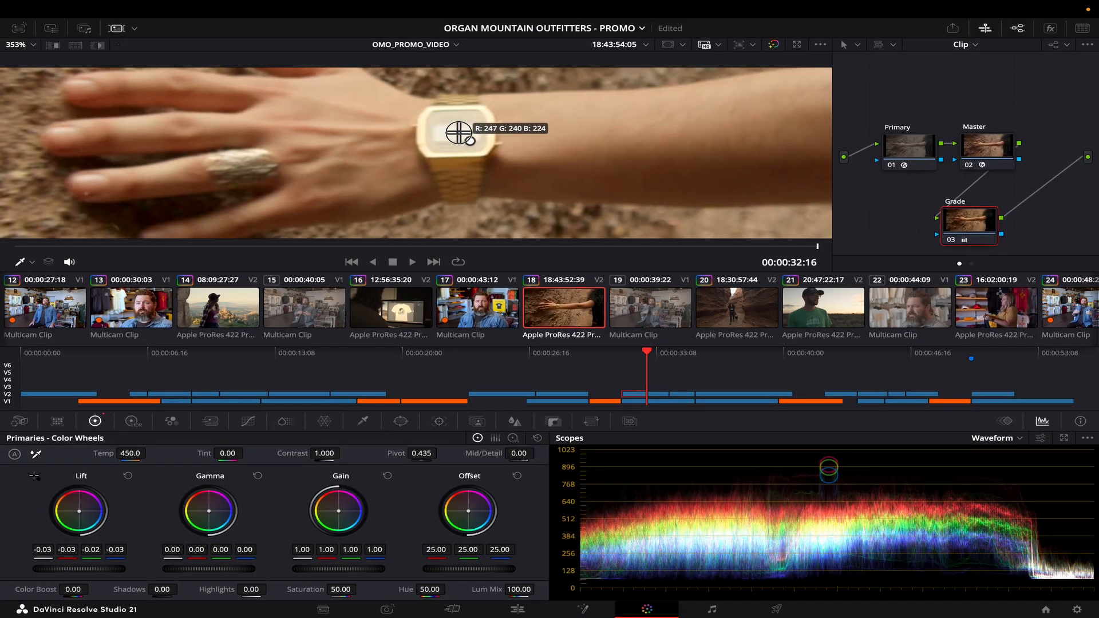
left_click(459, 132)
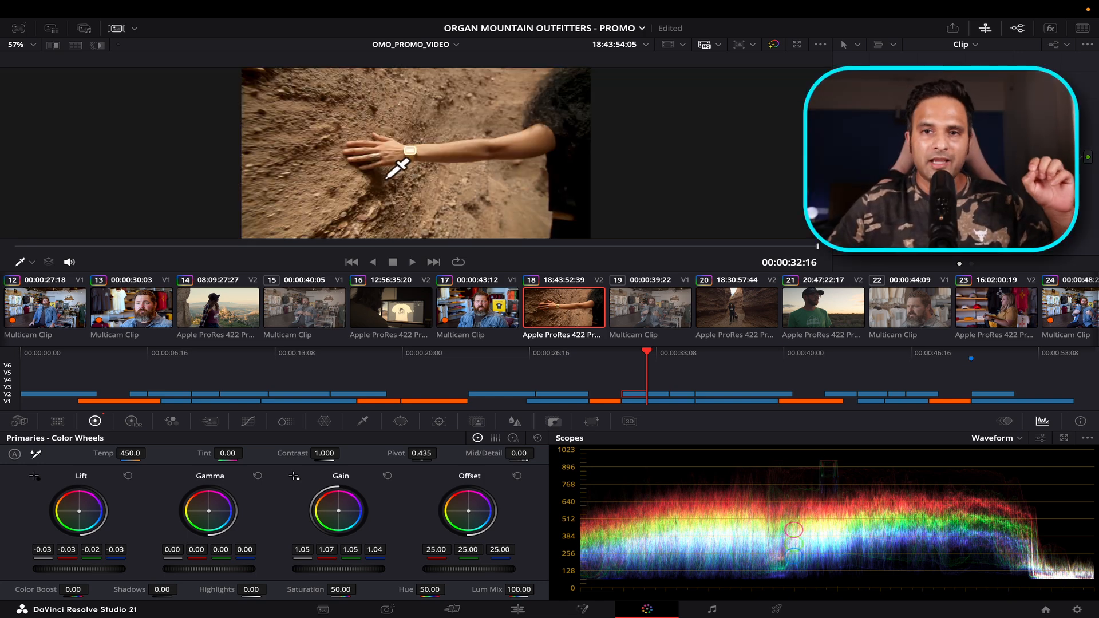
left_click(21, 29)
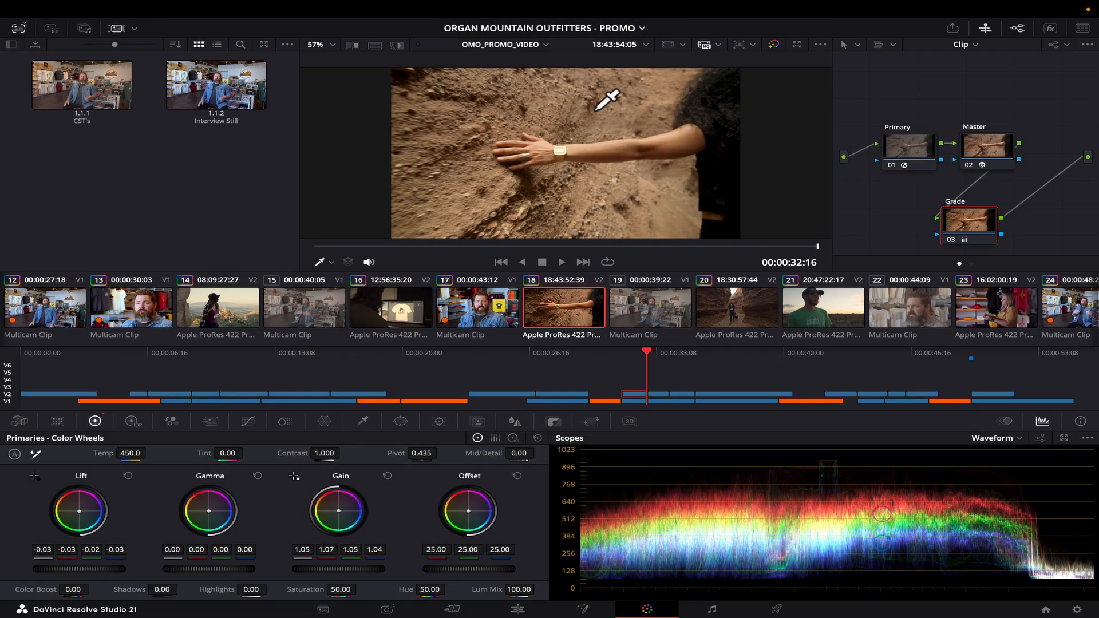
Grab the hand-on-rock grade as still 2.10.1 and apply it to canyon clip 20.
right_click(597, 110)
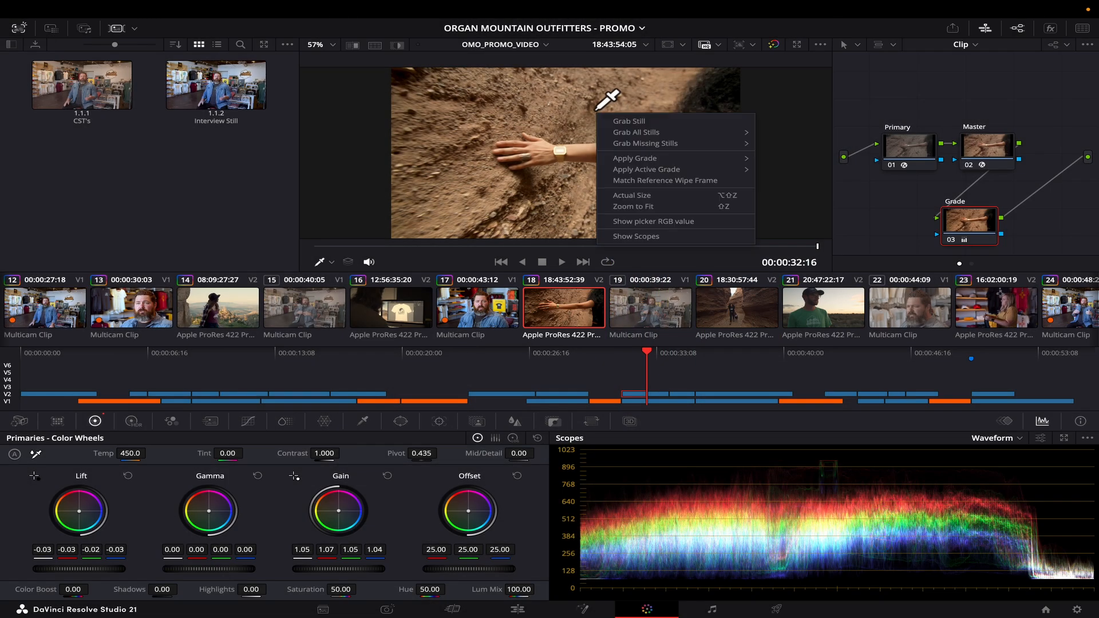
left_click(634, 121)
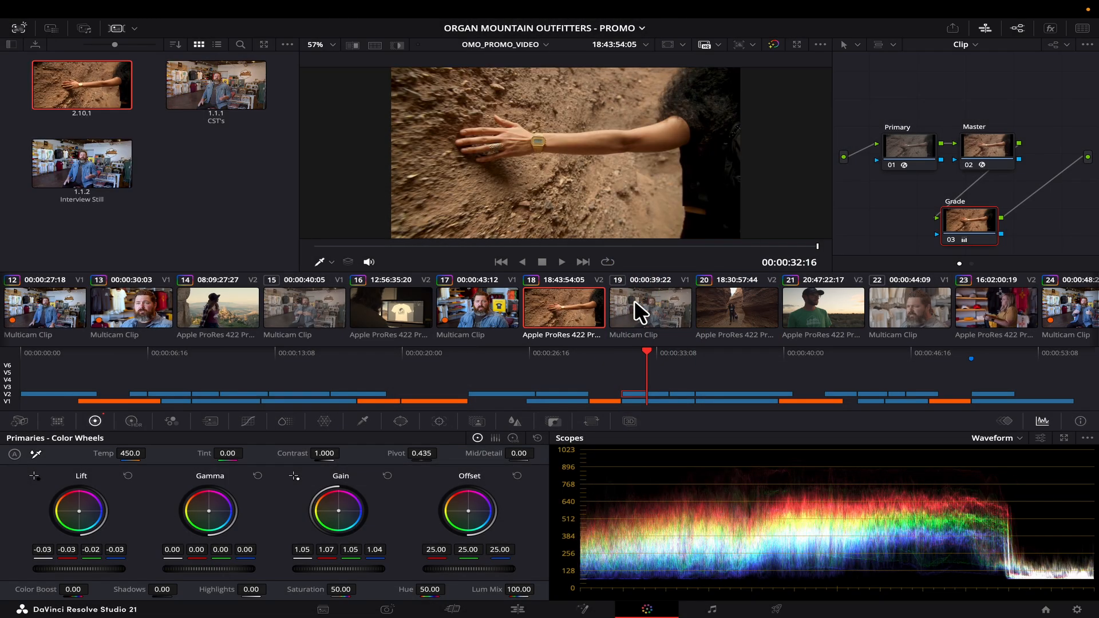
left_click(657, 393)
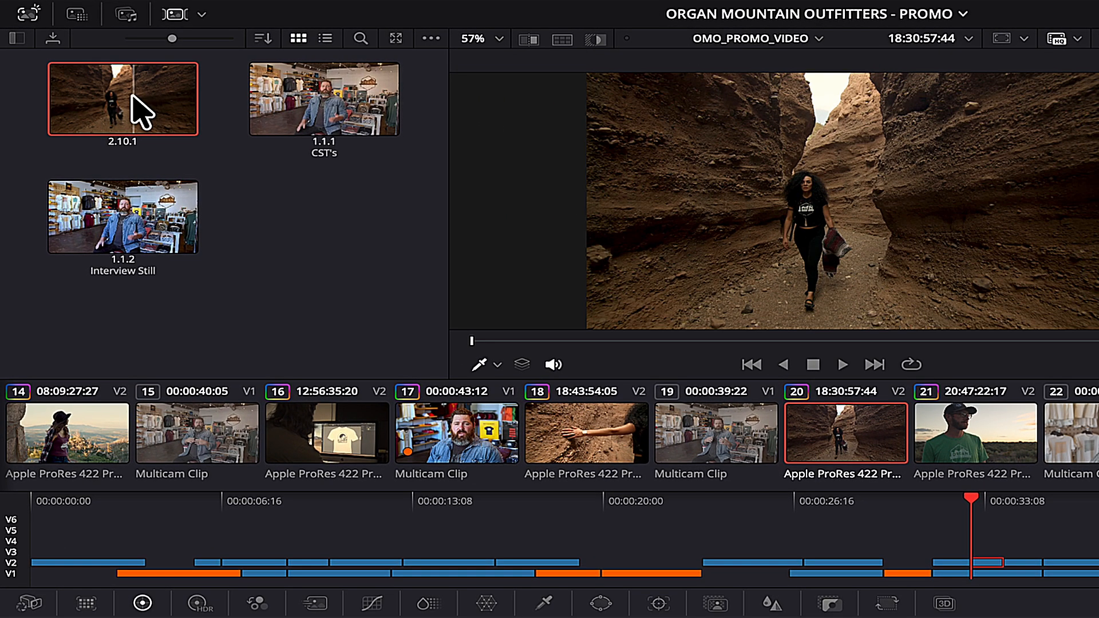
right_click(97, 92)
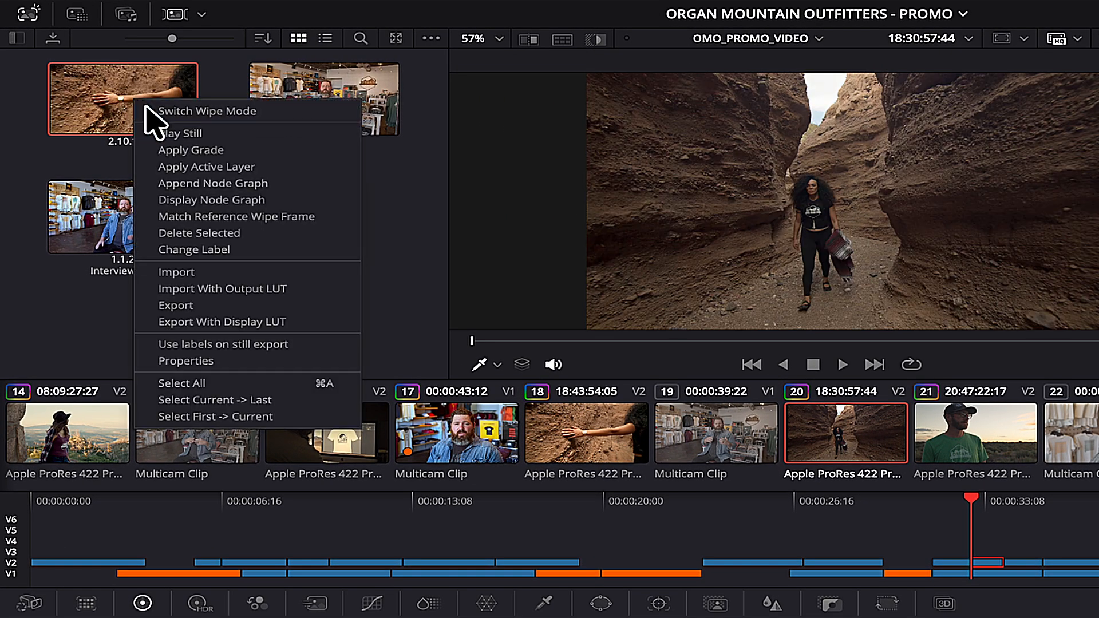
left_click(184, 149)
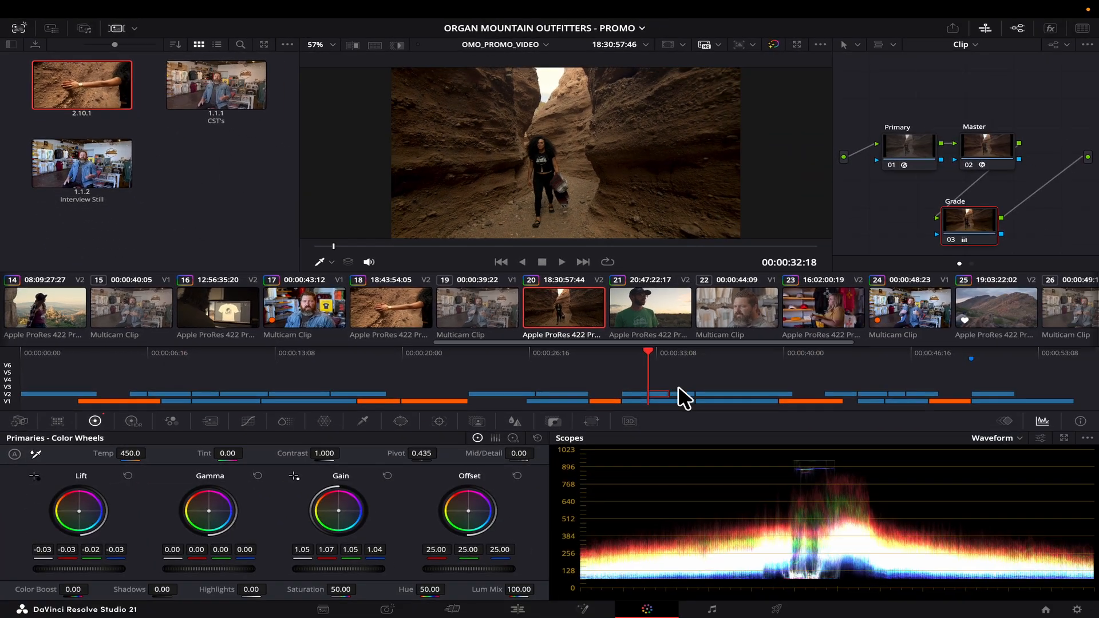
left_click(1017, 560)
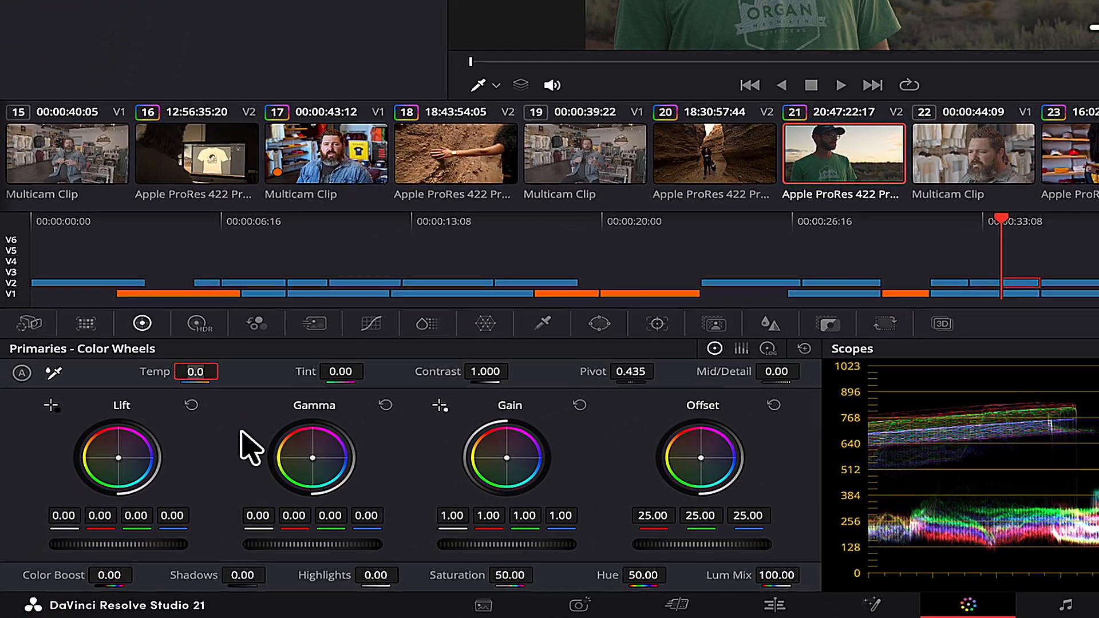
Set sunset clip 21's Temp to 450, lower Lift and raise Gamma slightly.
type("450")
key("Return")
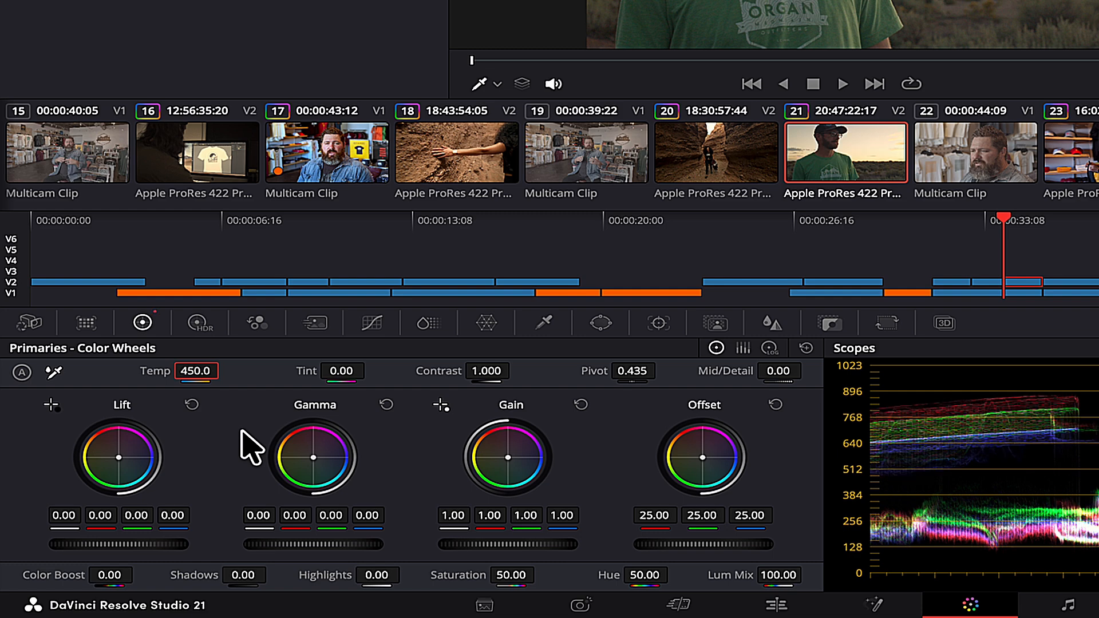
left_click_drag(140, 545, 32, 549)
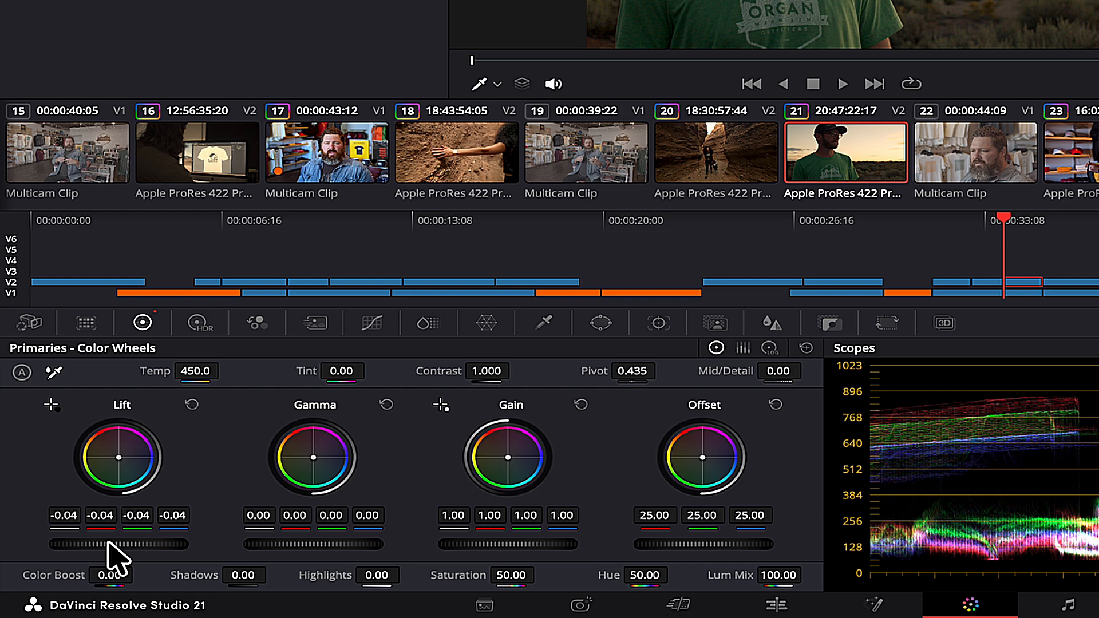
left_click_drag(297, 544, 458, 544)
Set Shadows to -16.50 and Highlights to -6.50, and raise Gamma a little more.
left_click_drag(243, 575, 174, 582)
left_click_drag(333, 583, 305, 583)
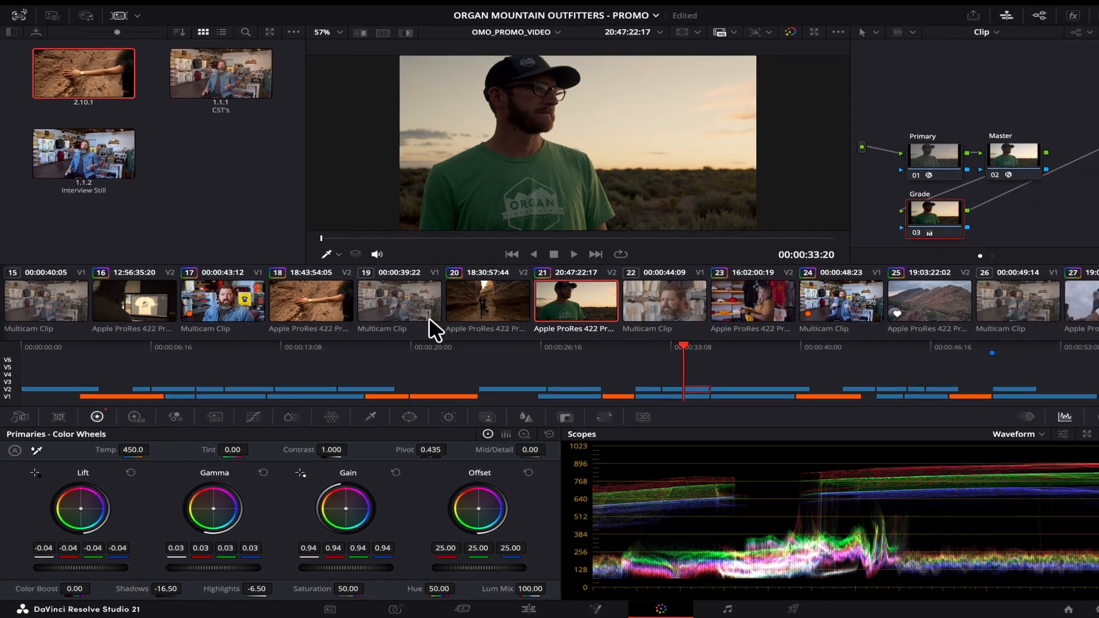
scroll(522, 112, "up", 3)
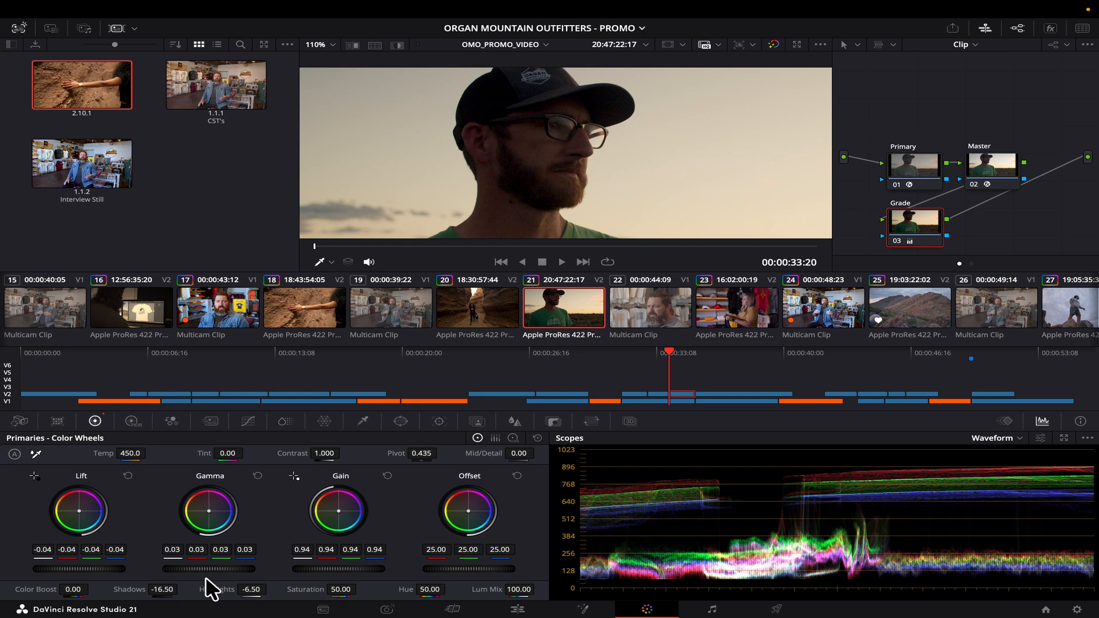
left_click_drag(195, 571, 277, 574)
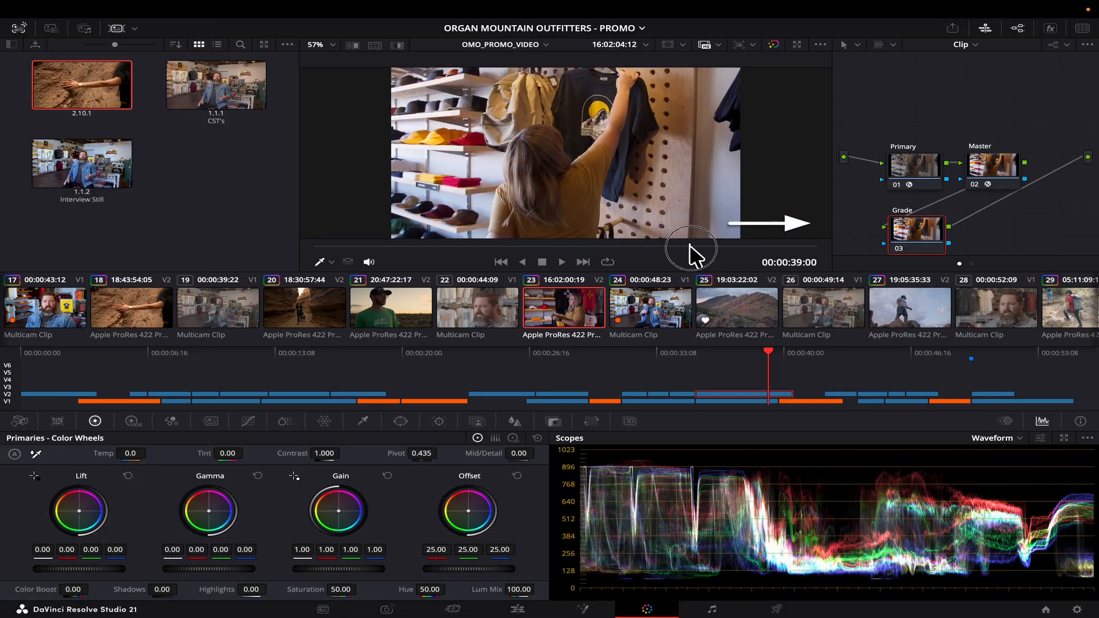
left_click_drag(689, 246, 734, 246)
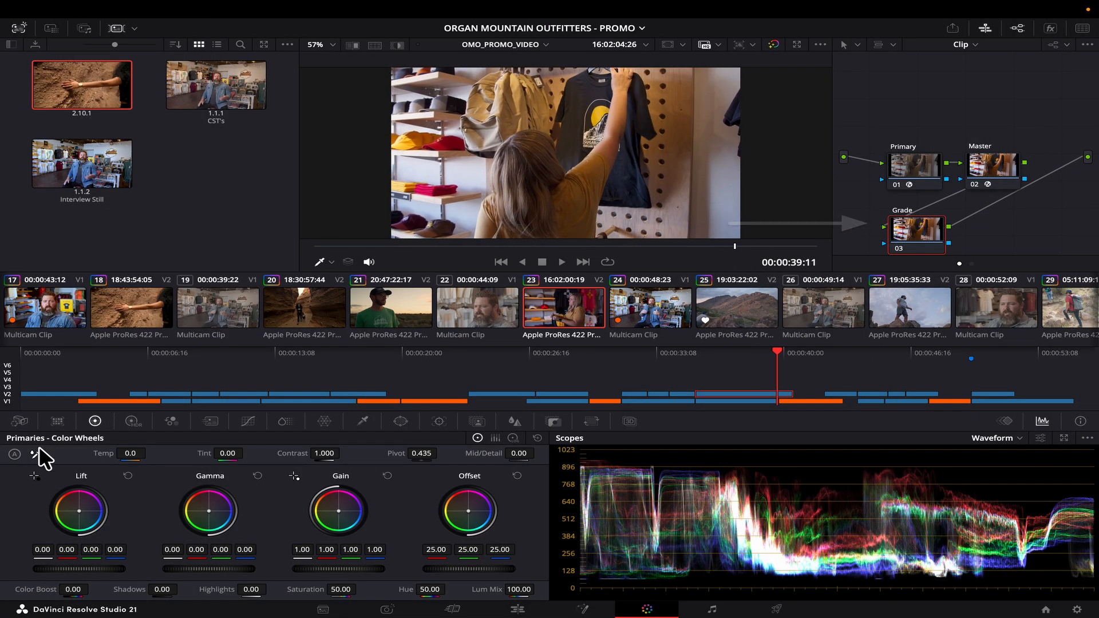
White-balance the shop clip from the white shelf (Temp 415, Tint -36), then lower Lift and Gain.
scroll(446, 184, "up", 5)
left_click(474, 160)
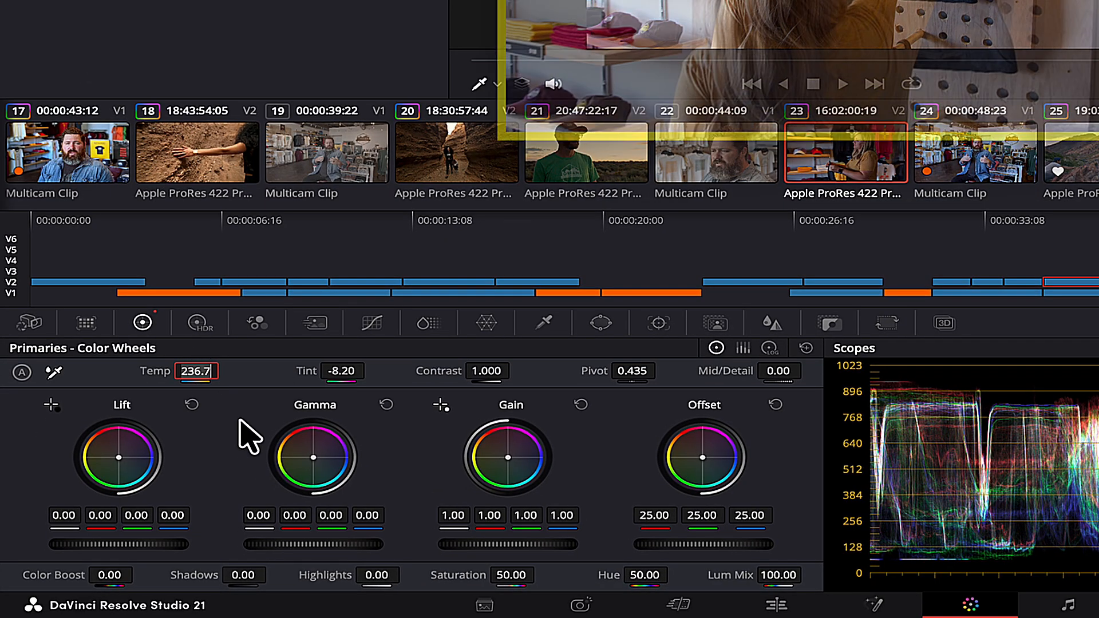
key("Return")
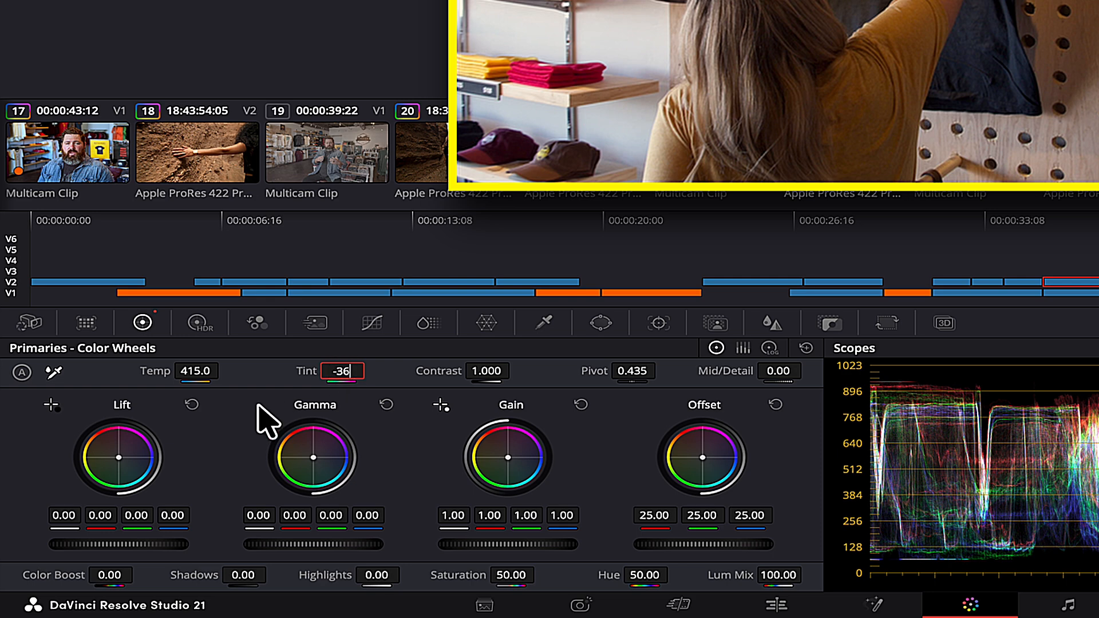
key("Return")
left_click_drag(118, 544, 11, 544)
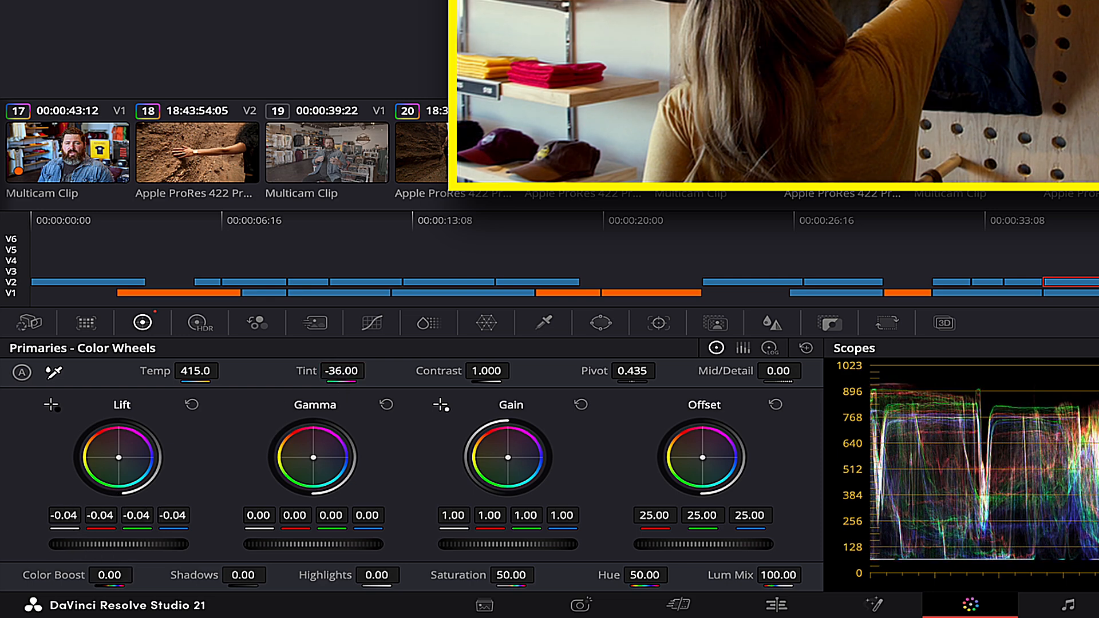
left_click_drag(506, 544, 284, 546)
Raise Shadows to 25, set Contrast to 1.09, and compare the grade on and off.
left_click_drag(244, 577, 319, 575)
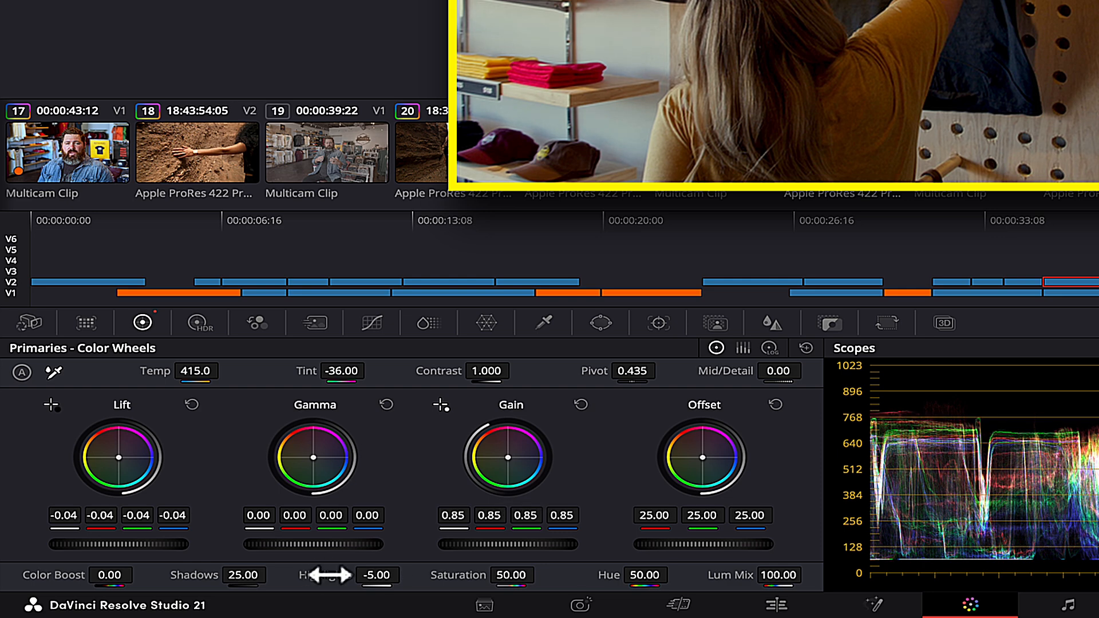
left_click(504, 374)
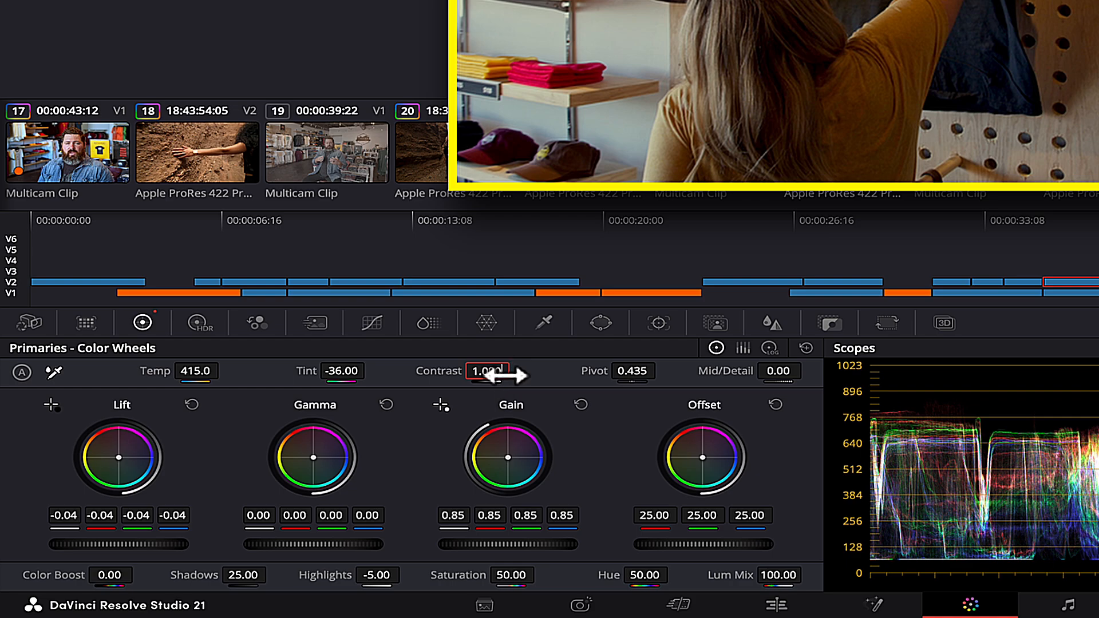
key("Up")
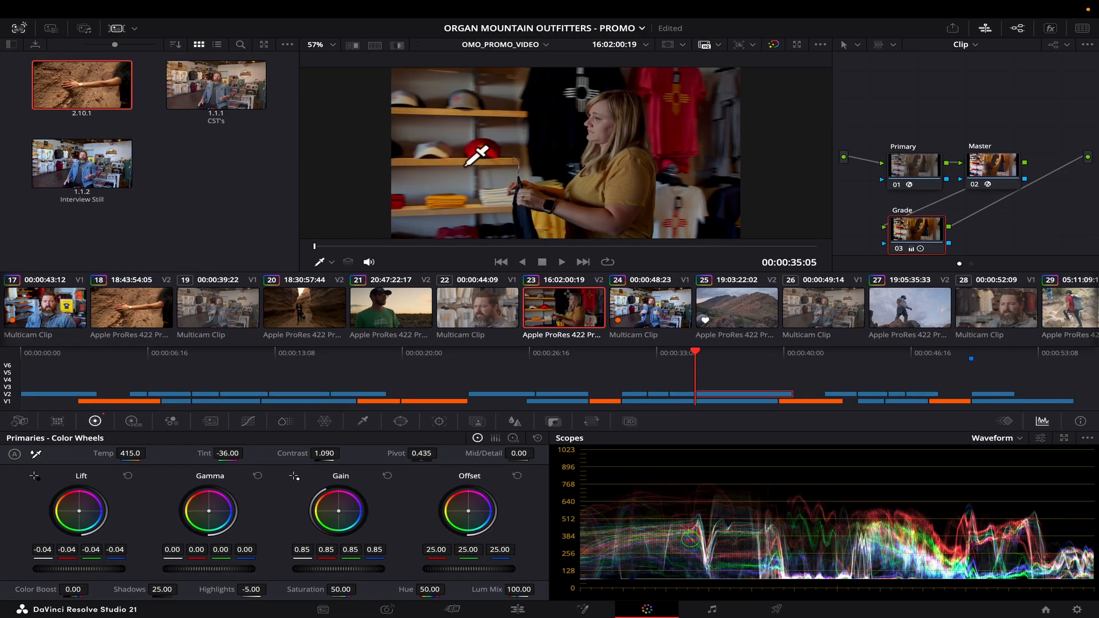
key("super+d")
key("super+d")
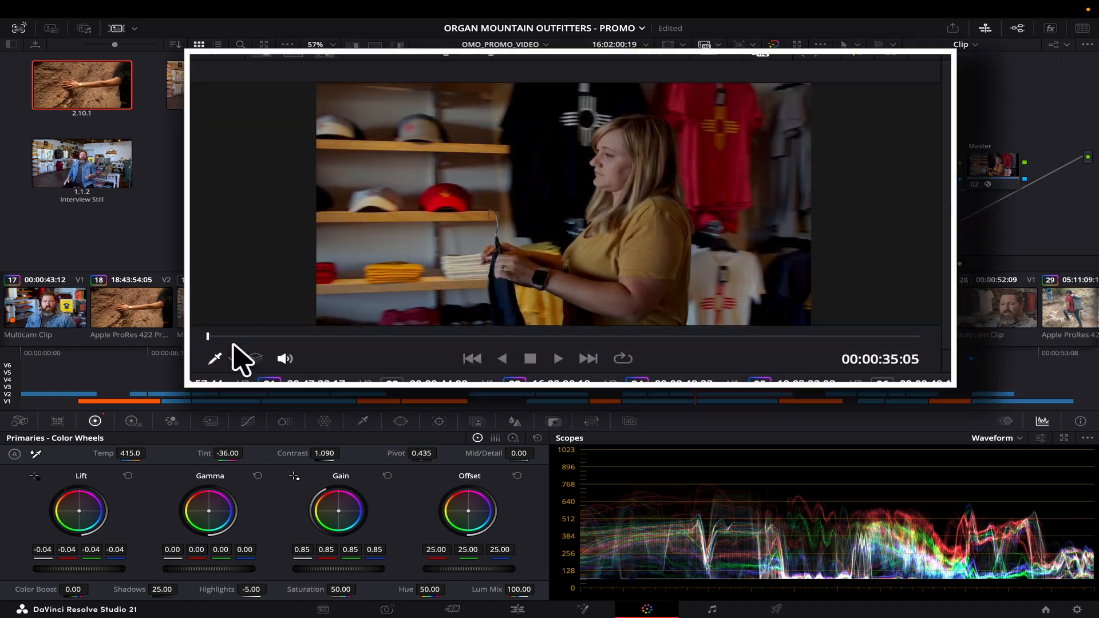
left_click_drag(336, 247, 536, 245)
left_click_drag(522, 348, 786, 353)
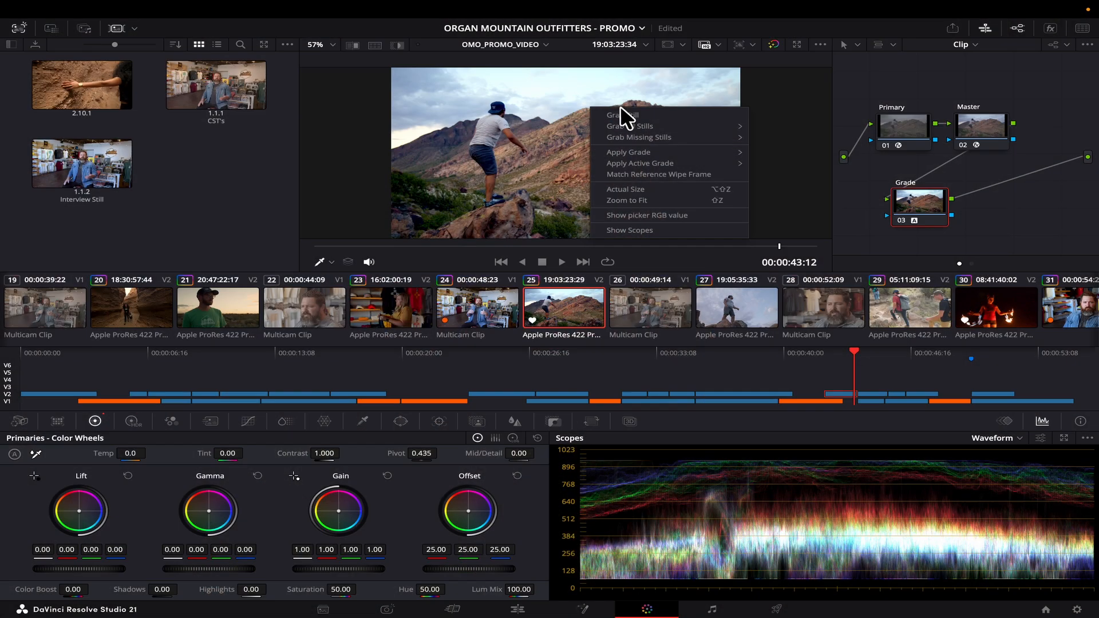
Save clip 25's grade as still 2.14.1, apply it to clip 27, and play it back.
left_click(623, 115)
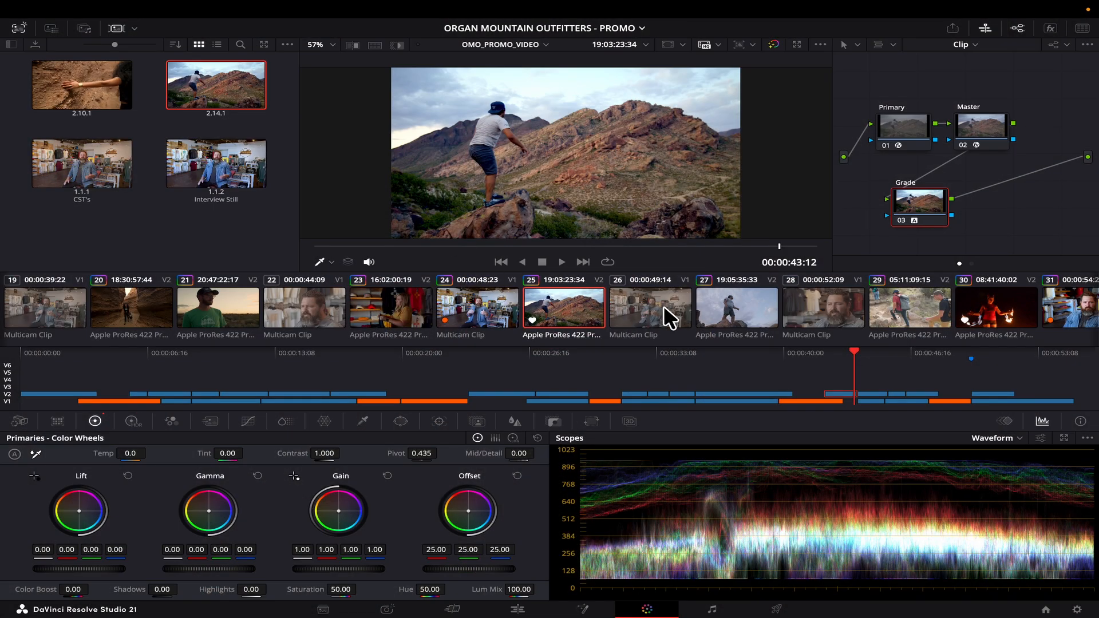
left_click(874, 393)
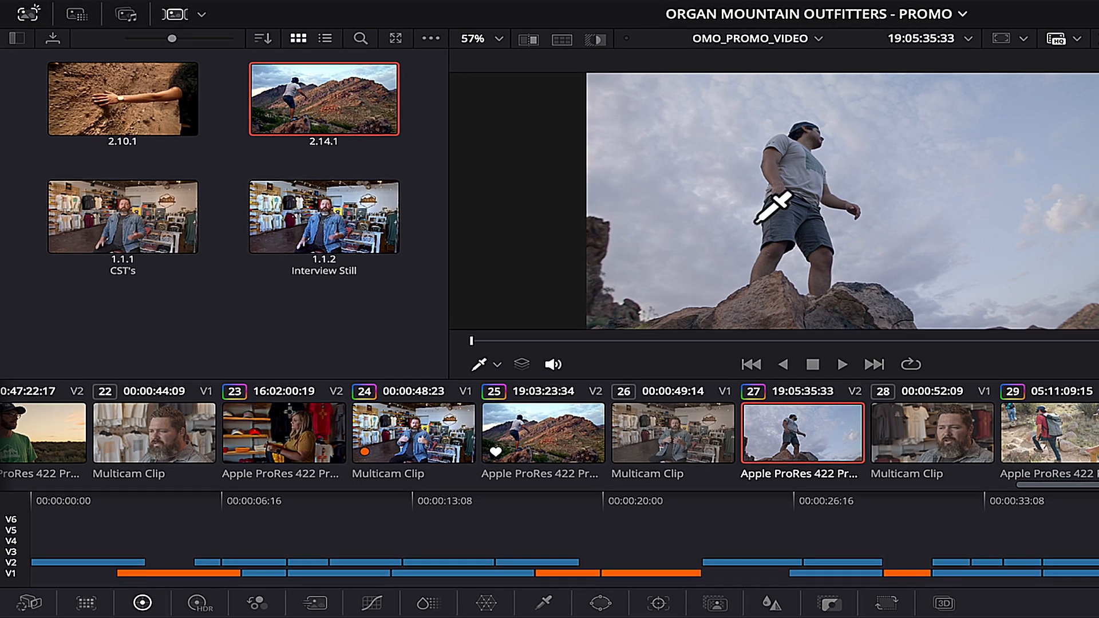
right_click(320, 99)
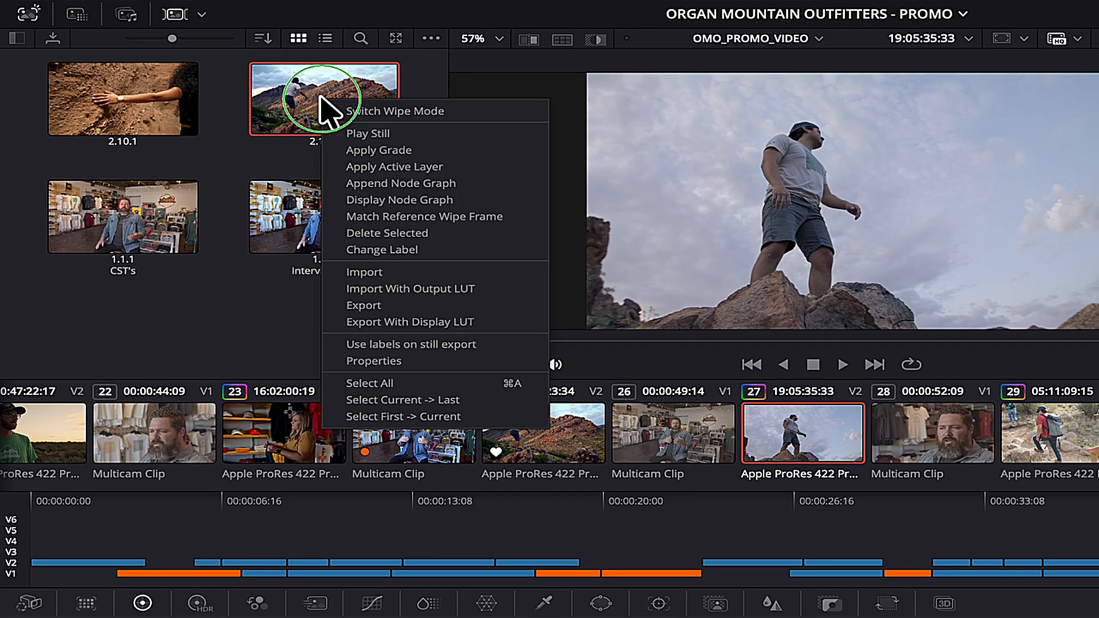
left_click(400, 153)
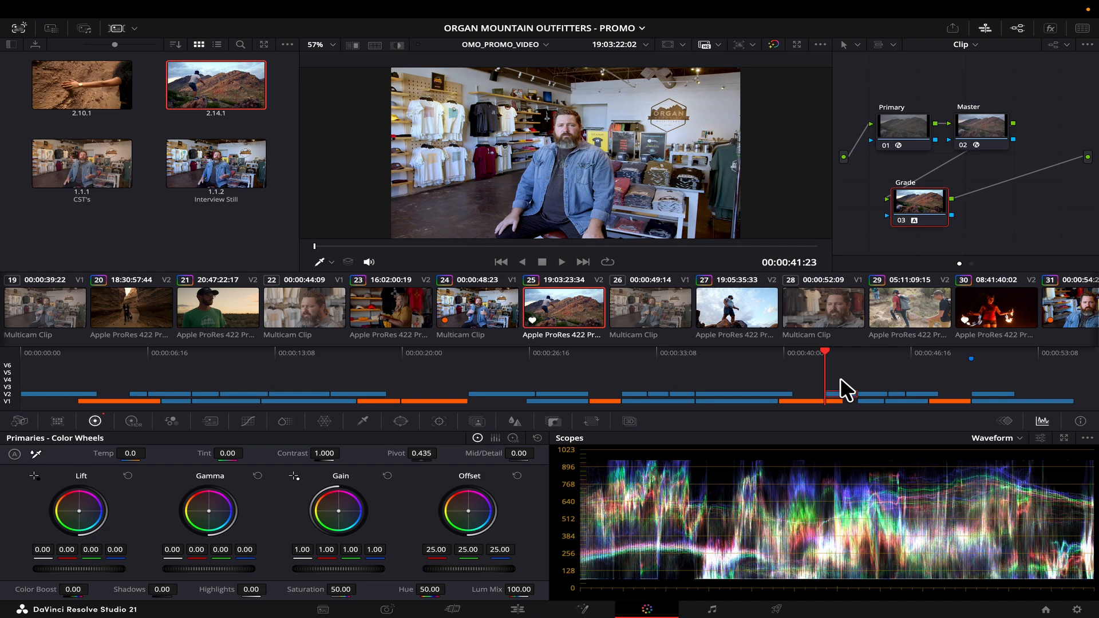
key("space")
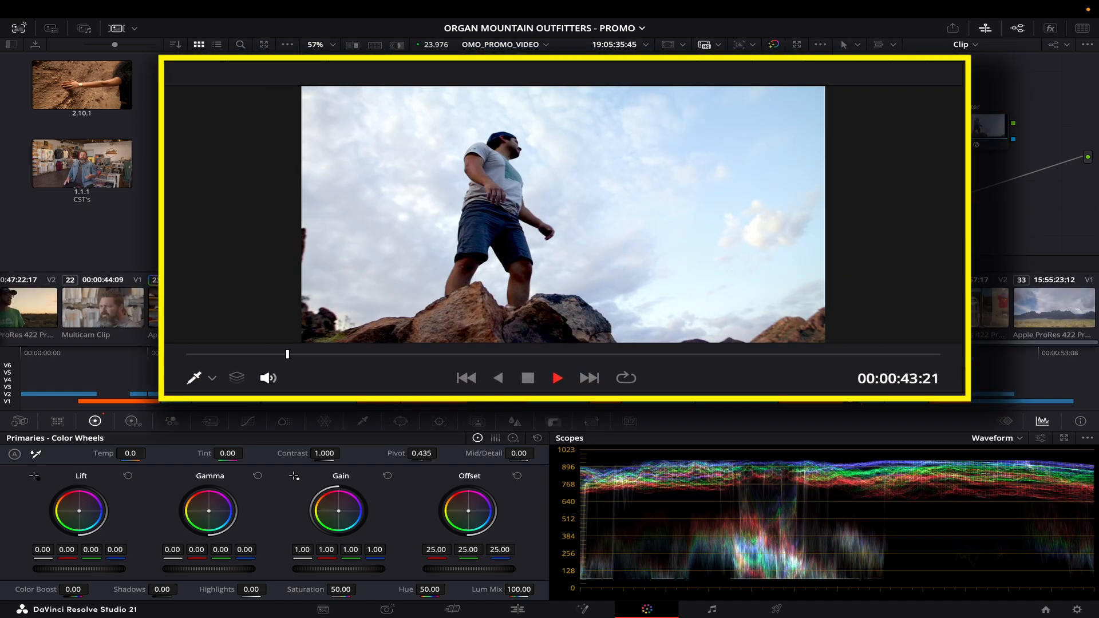
key("space")
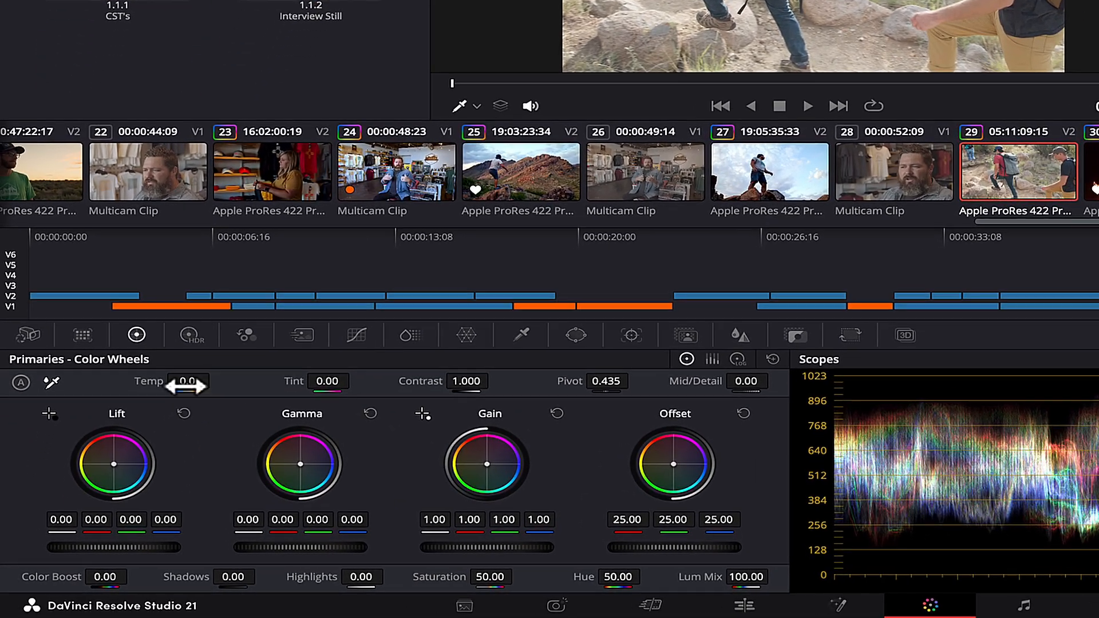
Set hikers clip 29's Temp to 450 and lower its Highlights slightly.
left_click(129, 453)
type("450")
key("Return")
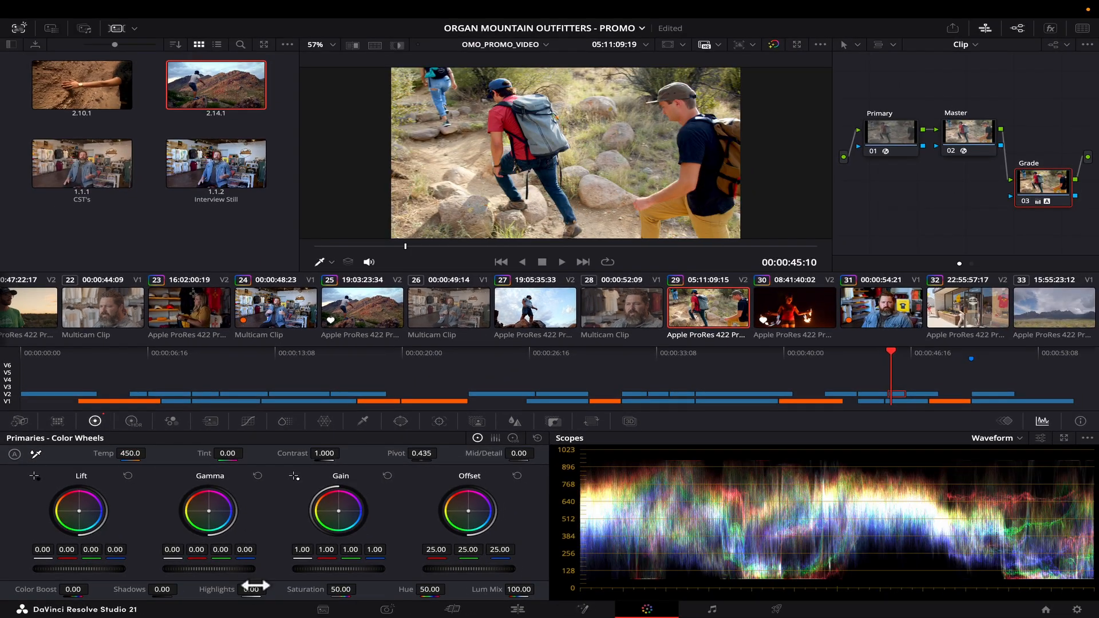
left_click_drag(254, 585, 246, 586)
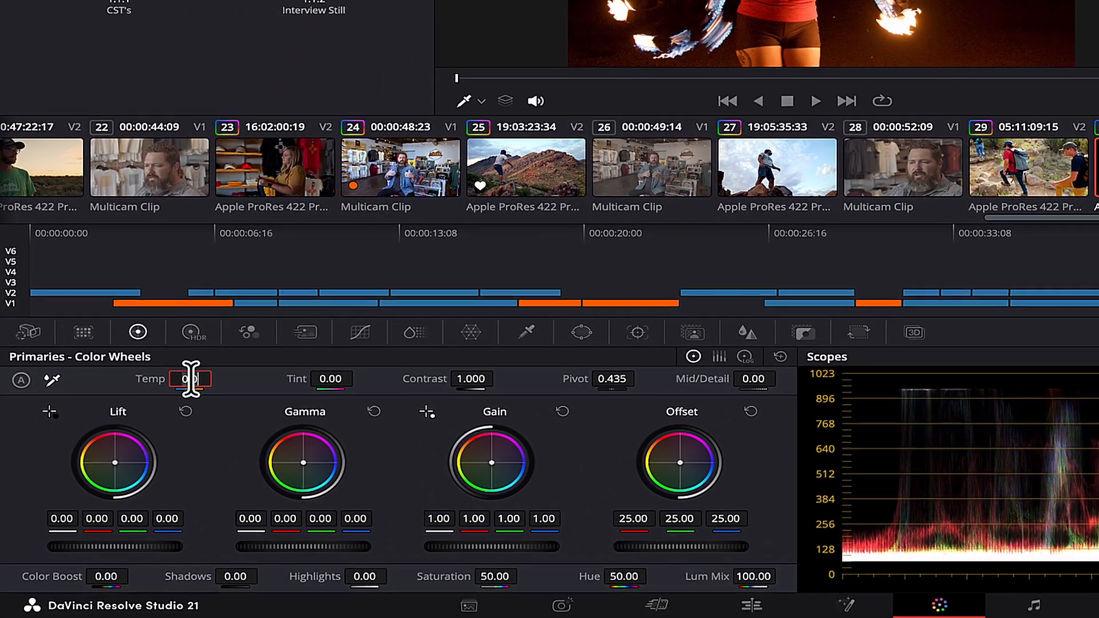
Set the fire-dancer clip's Temp to 360 and Contrast to 1.1.
left_click(190, 379)
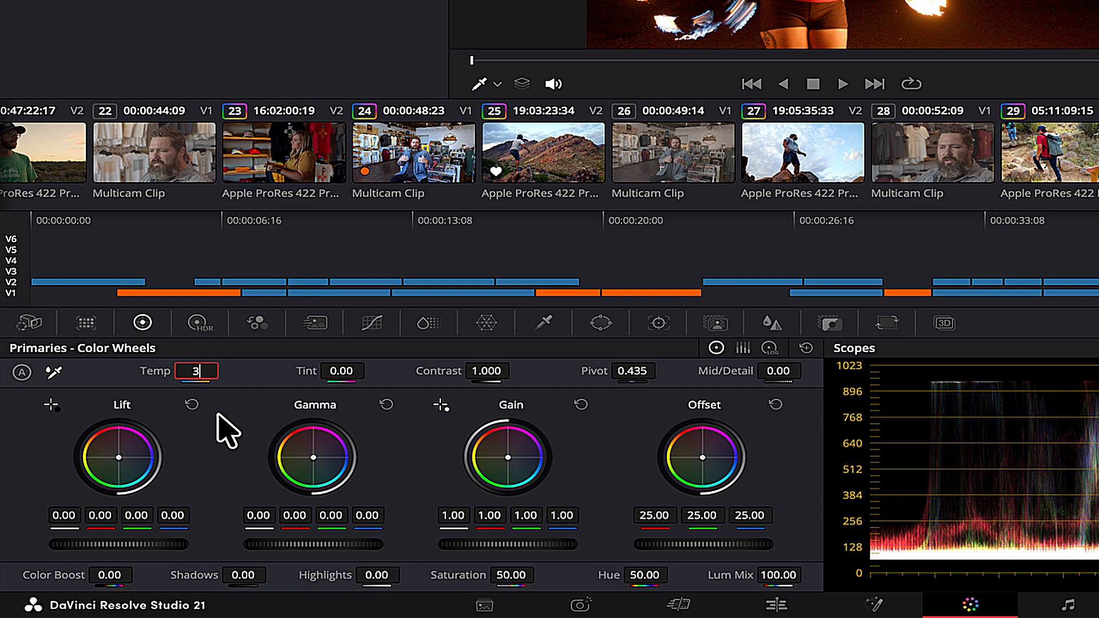
left_click(484, 373)
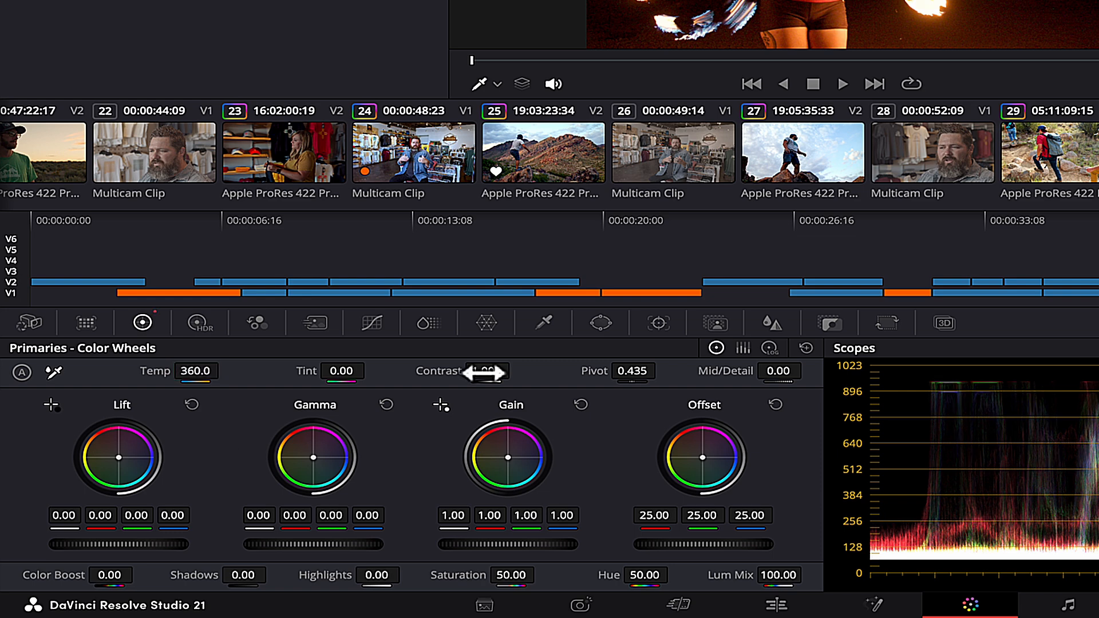
left_click_drag(485, 373, 544, 373)
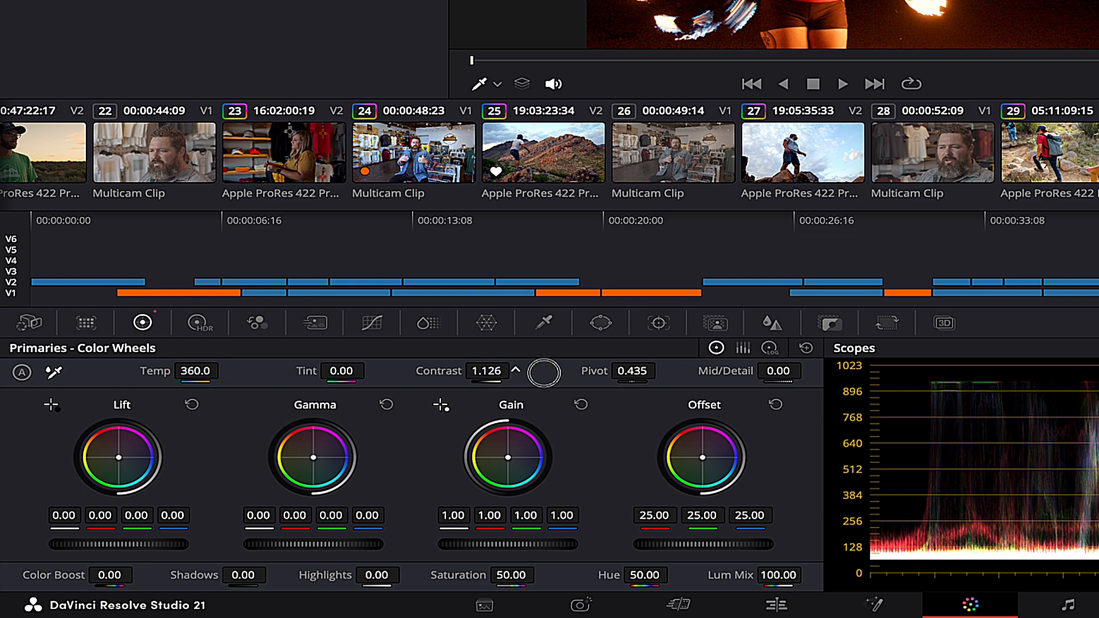
left_click(482, 373)
type("1.1")
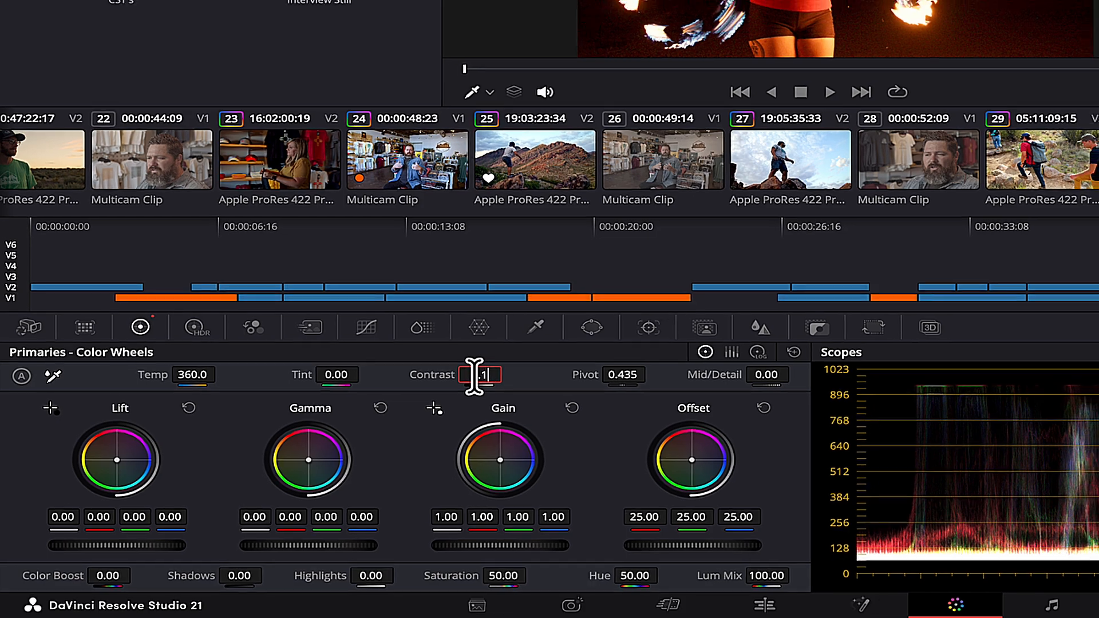
key("Return")
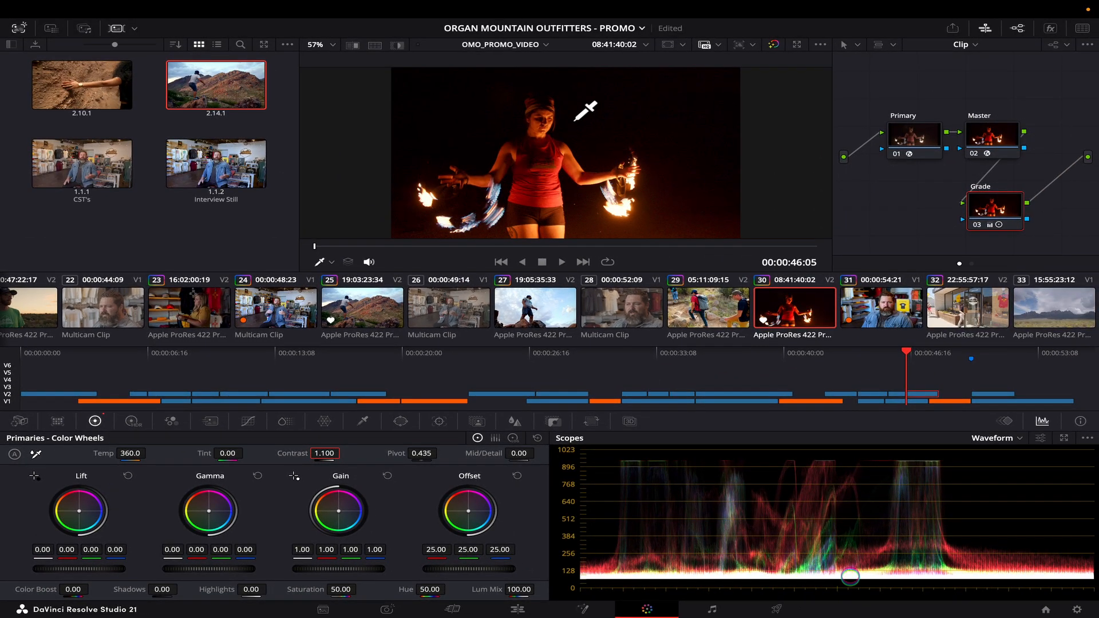
Review the grade full screen, then darken Shadows to -63.
key("ctrl+f")
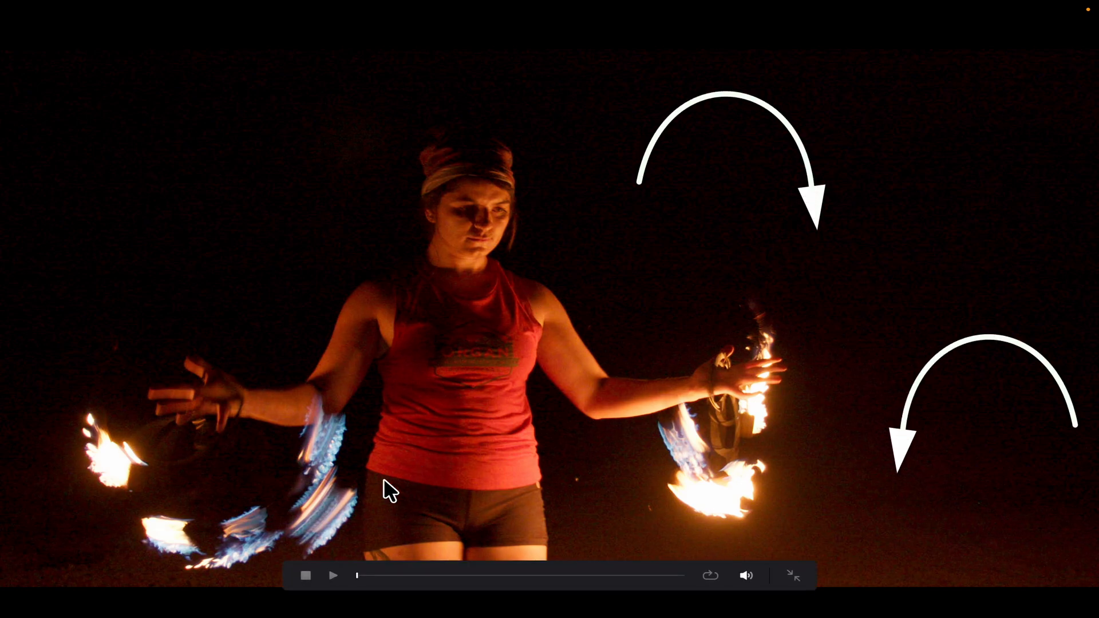
key("space")
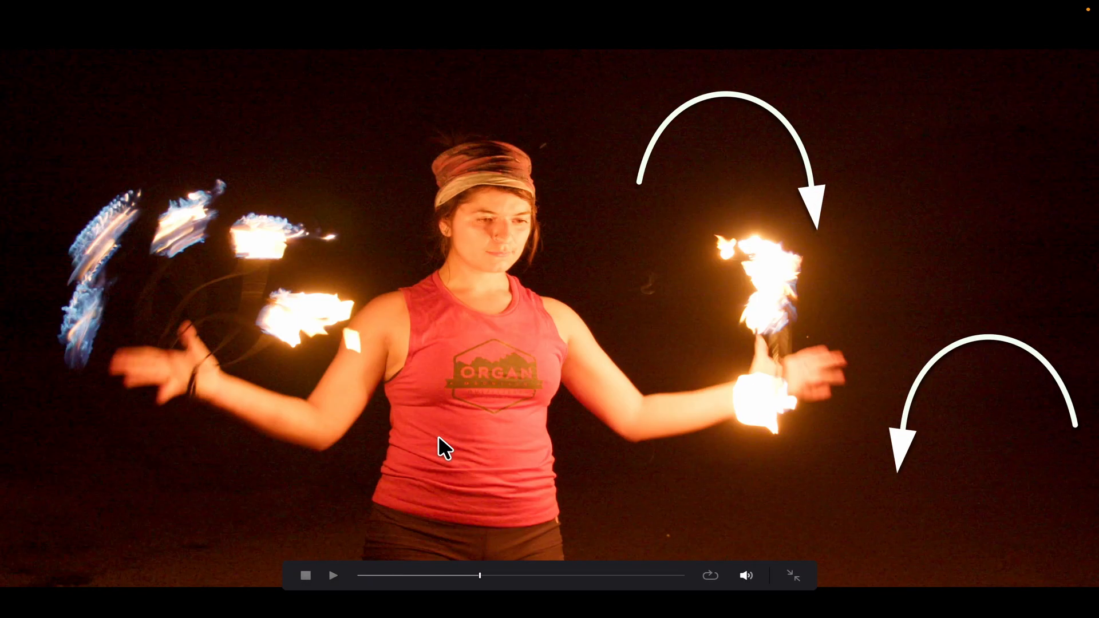
key("Escape")
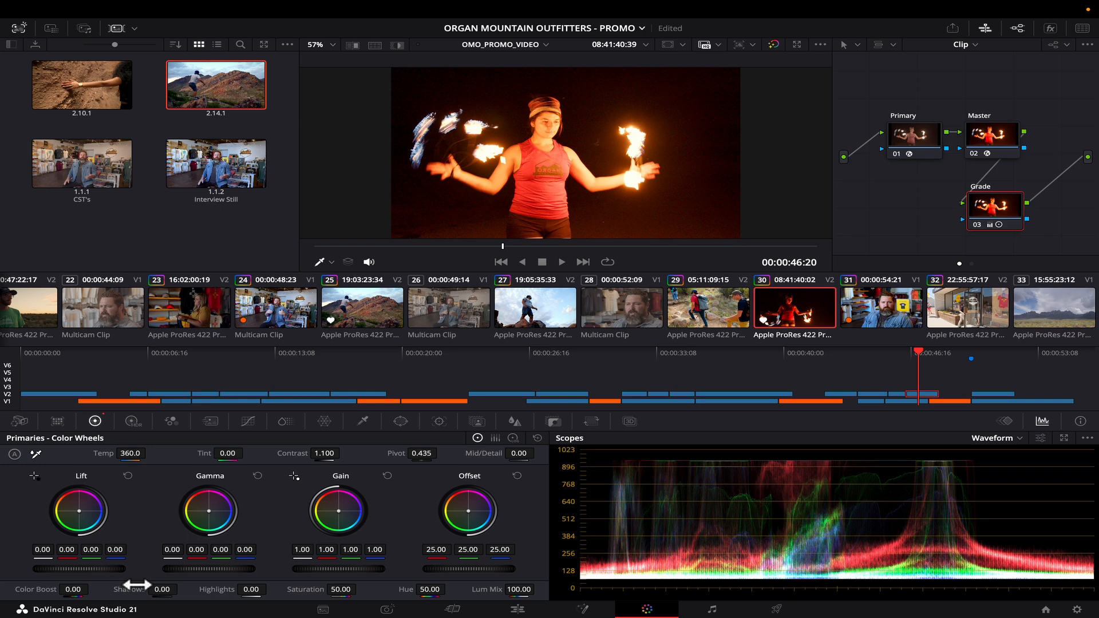
left_click_drag(135, 585, 60, 592)
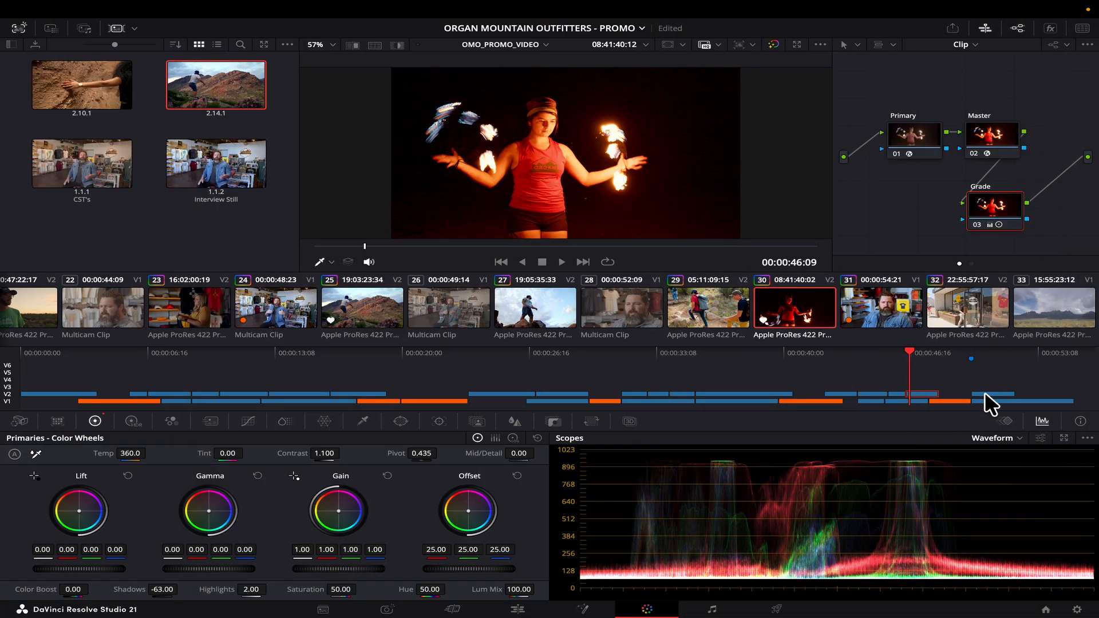
Select storefront clip 32 and white-balance it from the white logo.
left_click(984, 391)
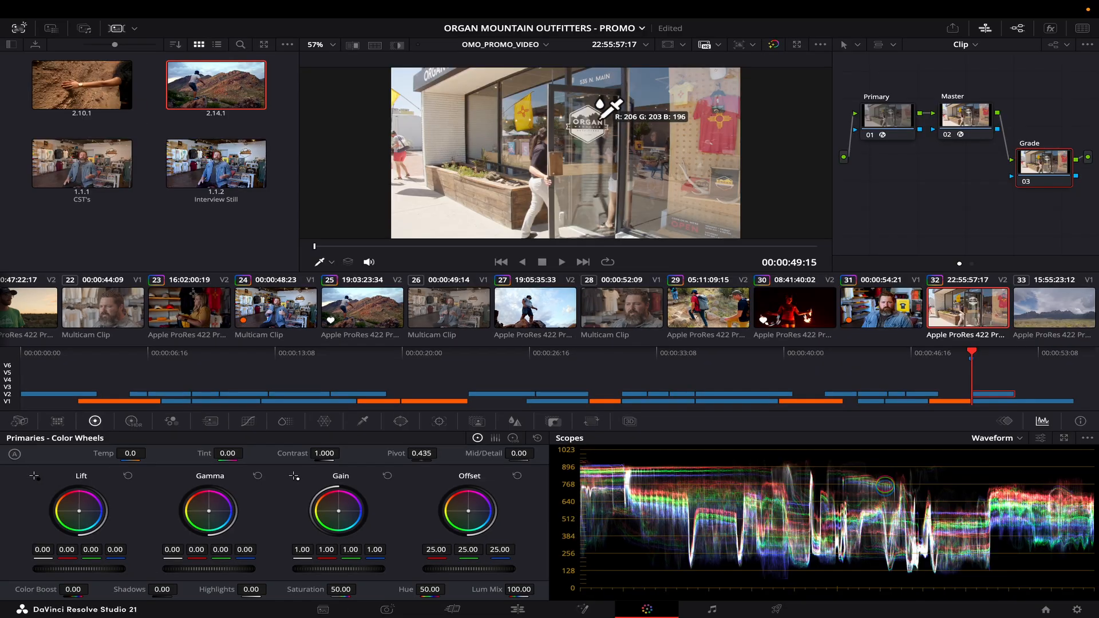
scroll(601, 116, "up", 8)
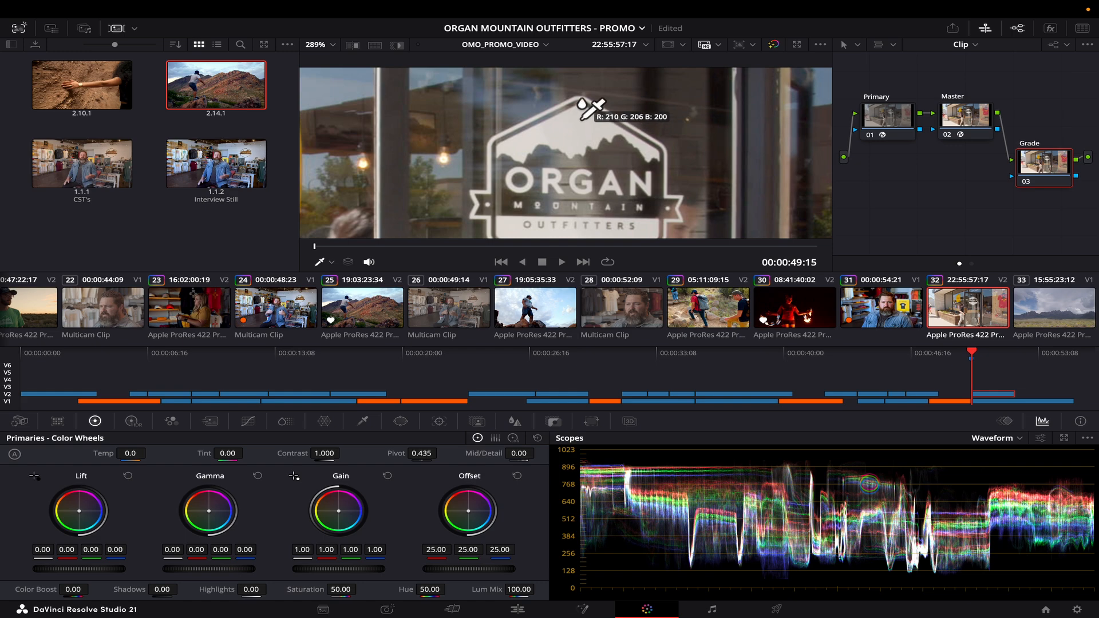
left_click(583, 118)
scroll(572, 132, "down", 8)
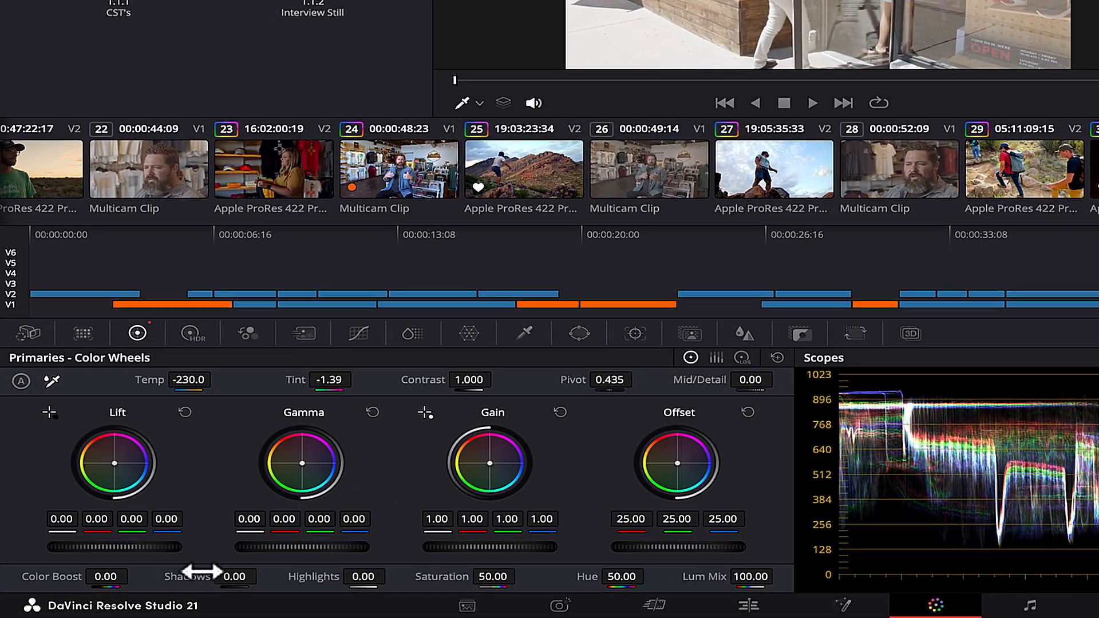
Lower Shadows to -37.5 and Highlights to -11.5, comparing the grade full screen.
mouse_move(131, 587)
left_mouse_down()
mouse_move(113, 587)
mouse_move(152, 570)
mouse_move(142, 571)
left_mouse_up()
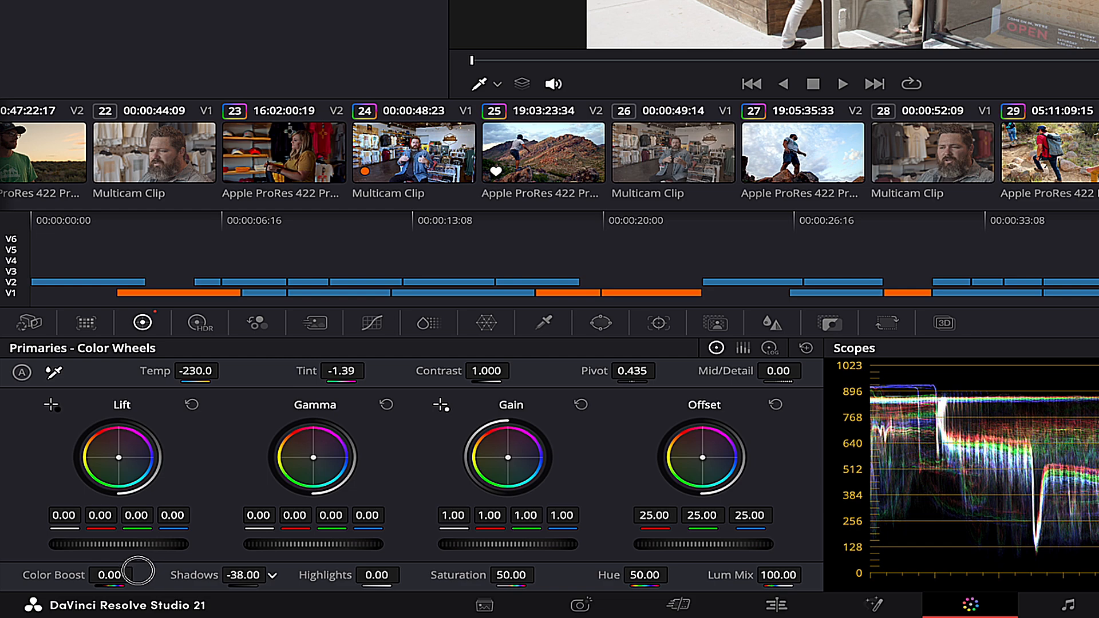
left_click_drag(358, 576, 246, 574)
key("super+f")
key("super+d")
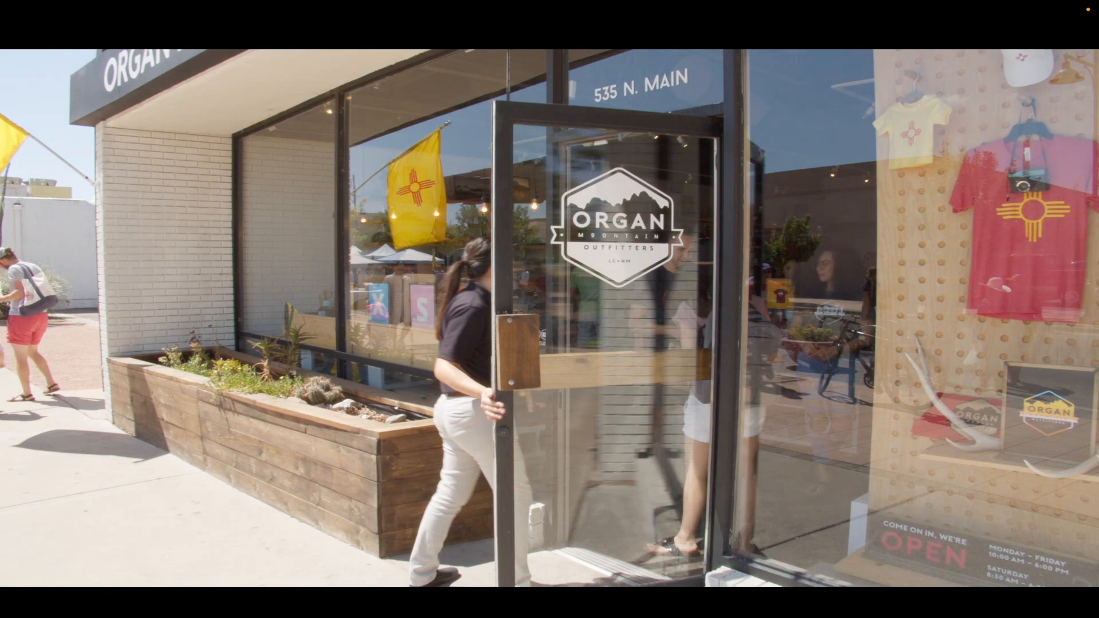
key("super+d")
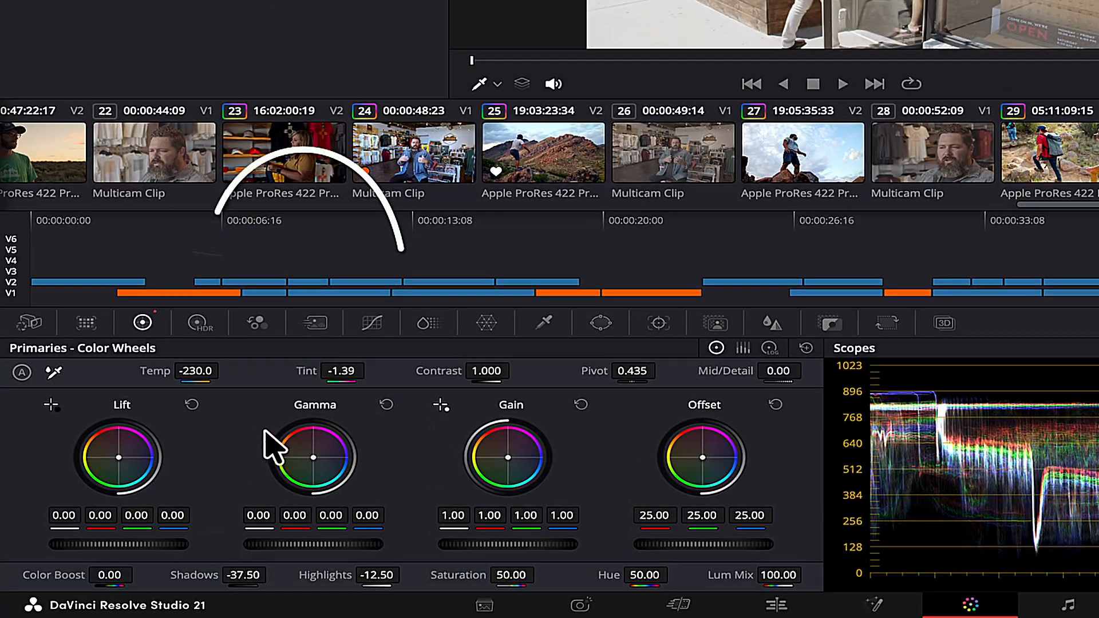
left_click(198, 322)
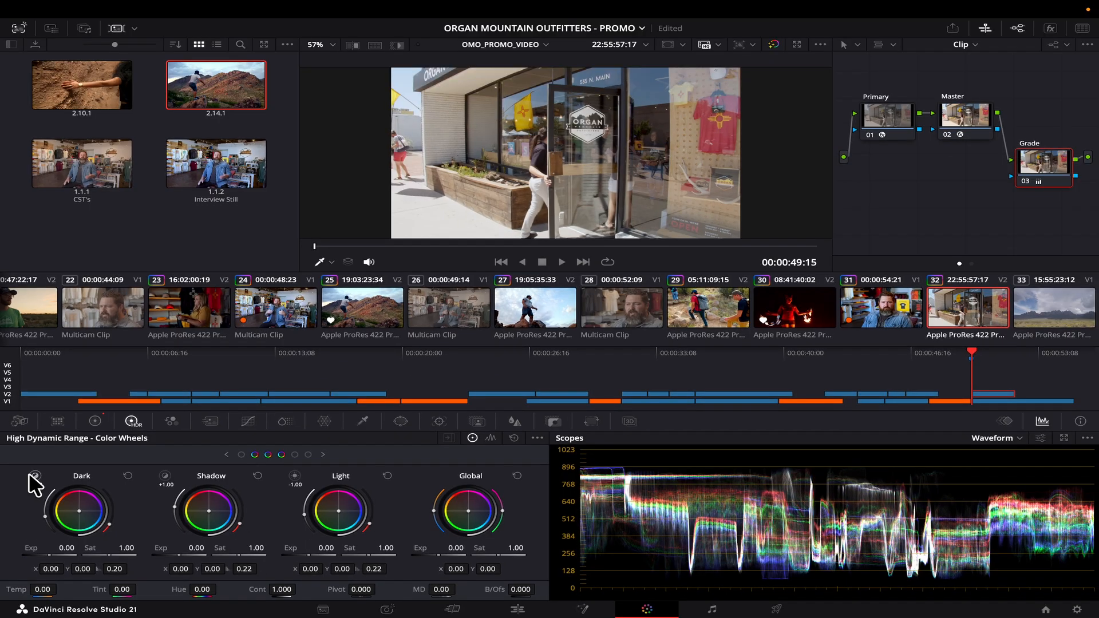
Raise the Dark zone exposure and lower the Light zone exposure to -0.13.
left_click(53, 404)
left_click(30, 476)
left_click_drag(57, 556, 55, 557)
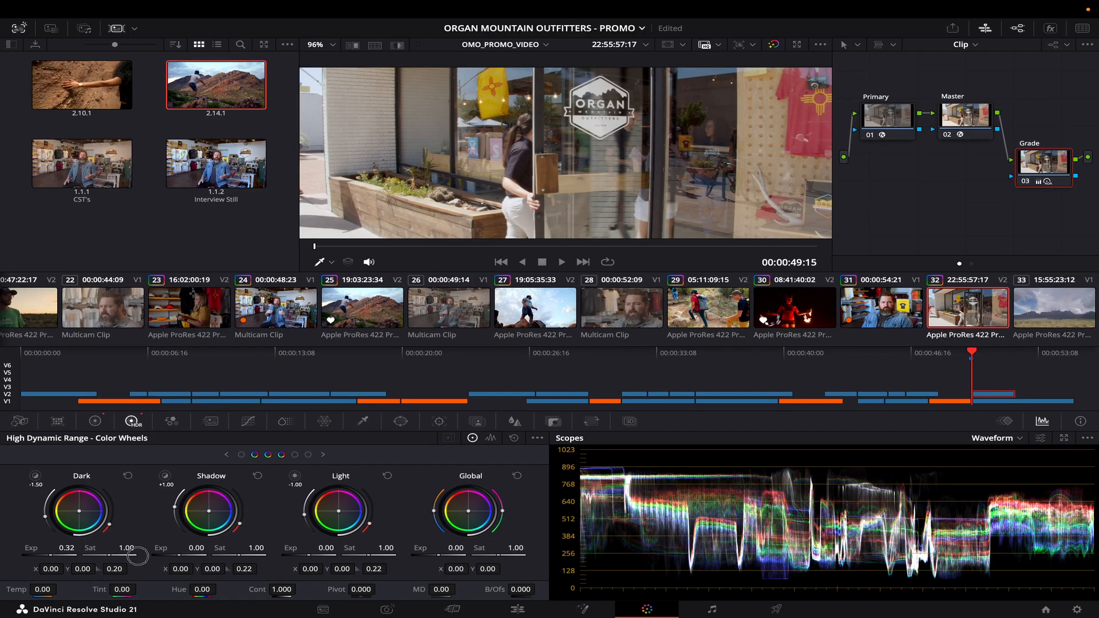
left_click(165, 475)
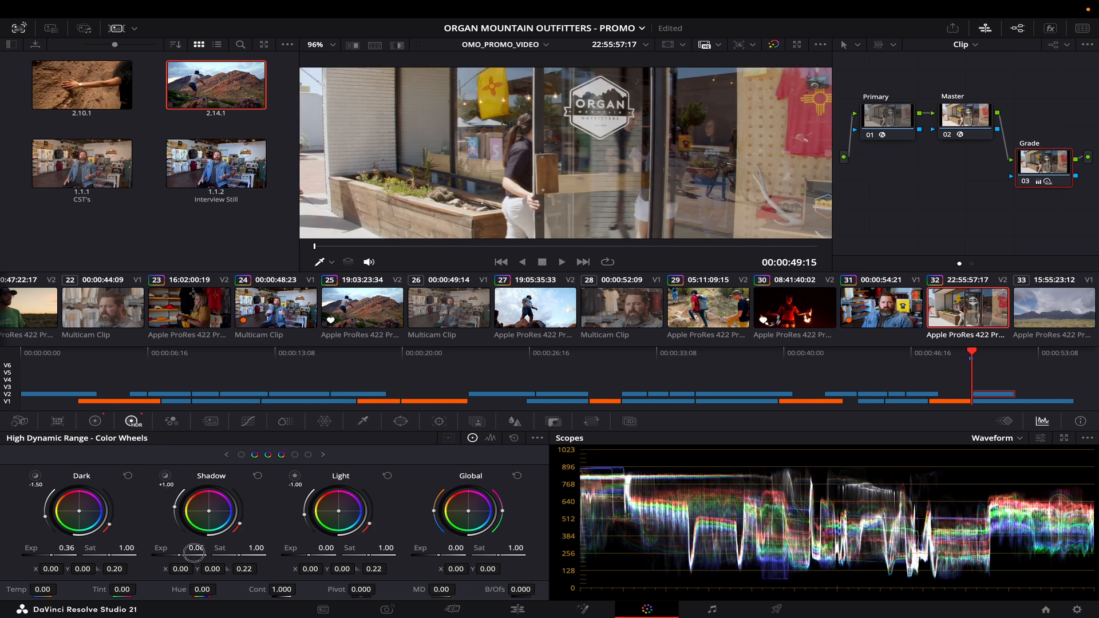
left_click(295, 476)
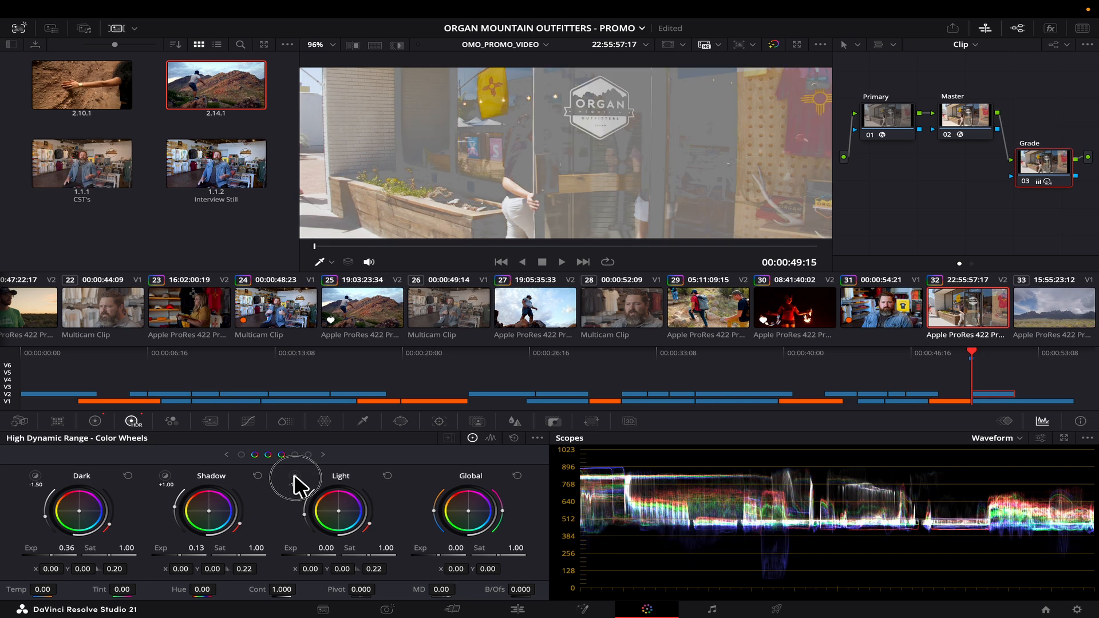
left_click_drag(314, 554, 291, 555)
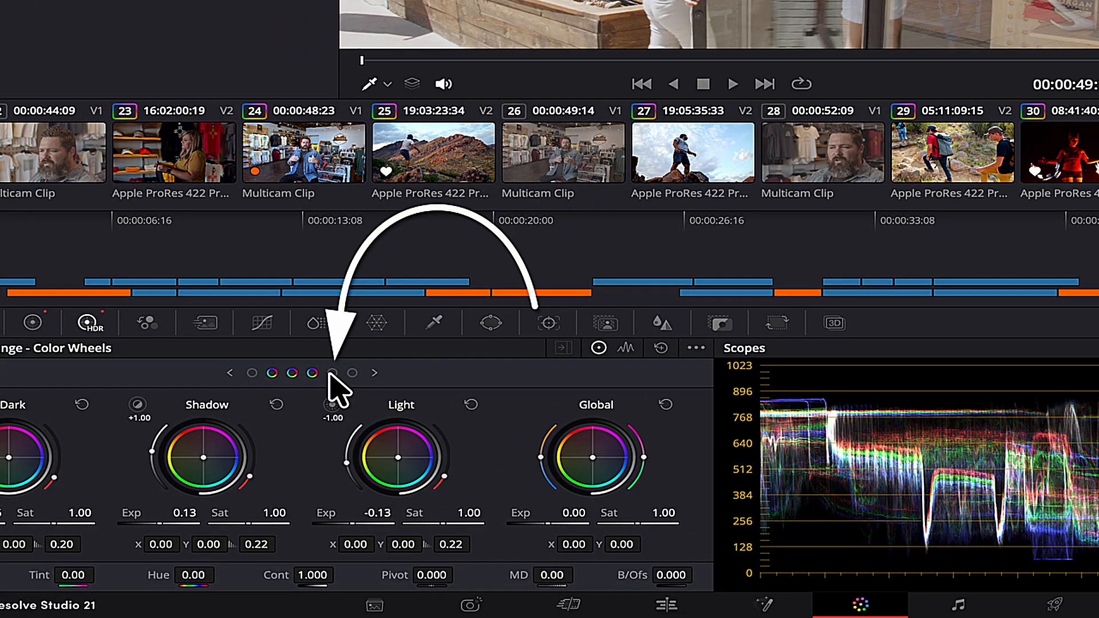
left_click(334, 404)
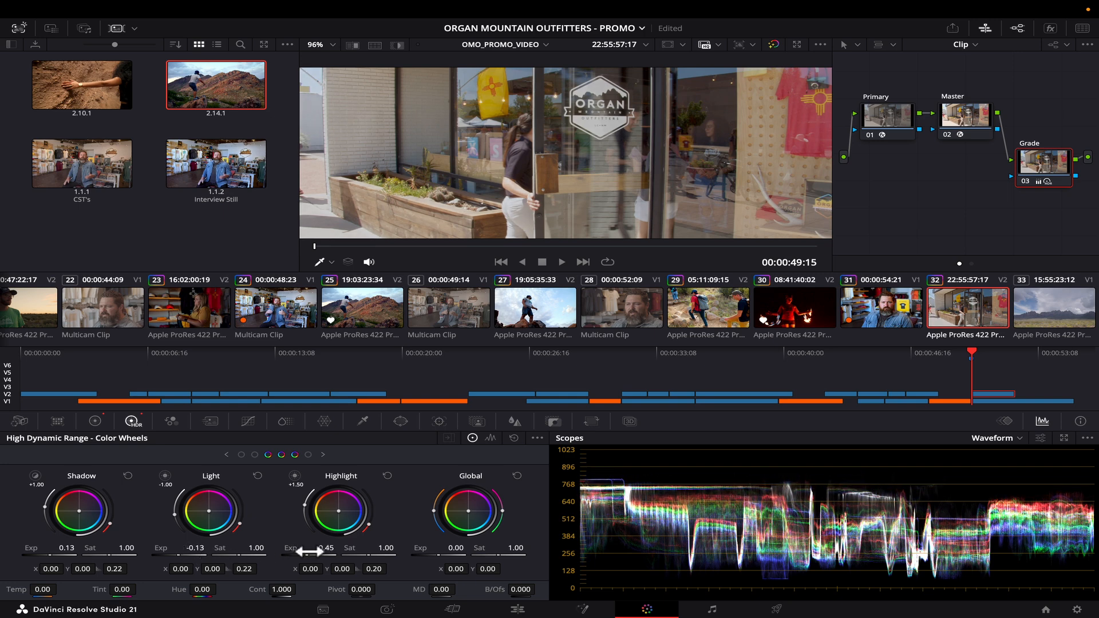
key("shift+z")
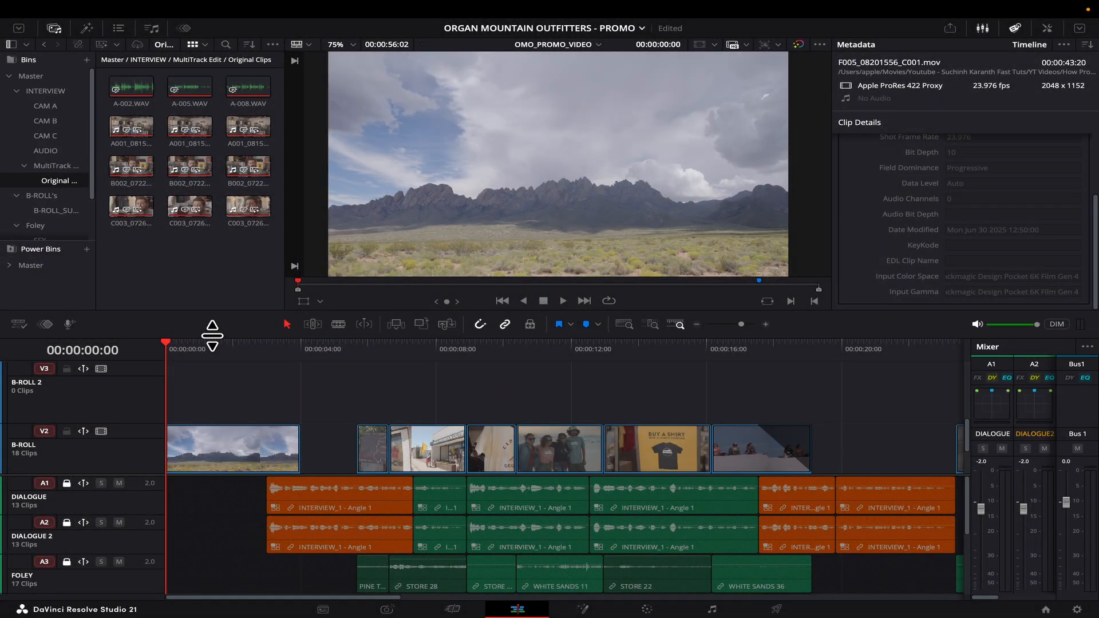
Place OMO LOGO from the GRAPHICS bin on track V3 at one second and lengthen it.
left_click_drag(201, 344, 111, 348)
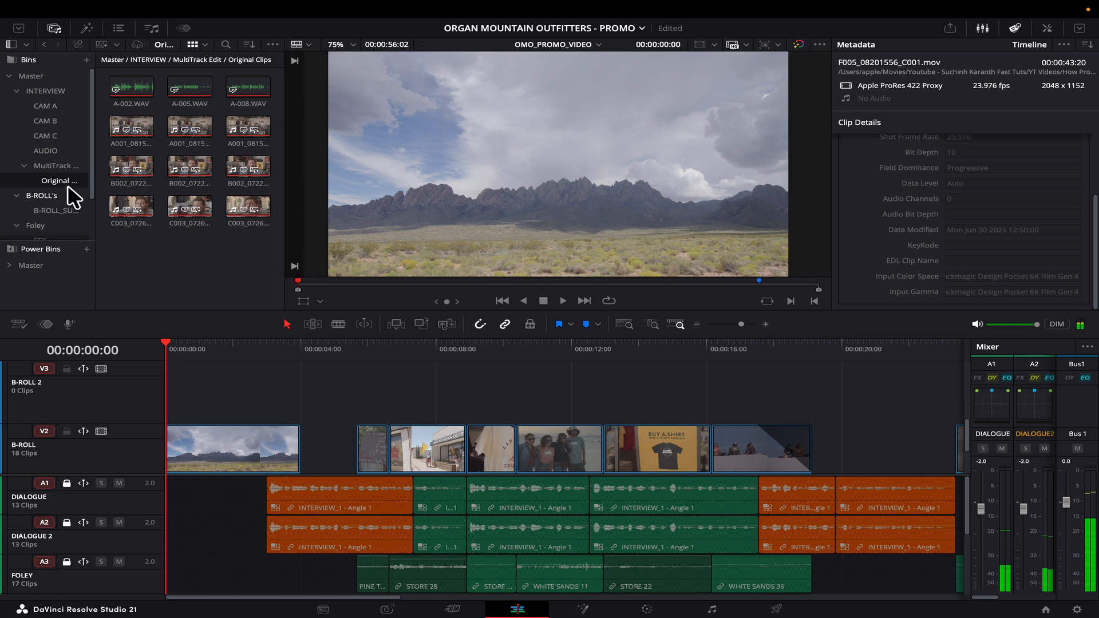
key("shift+Right")
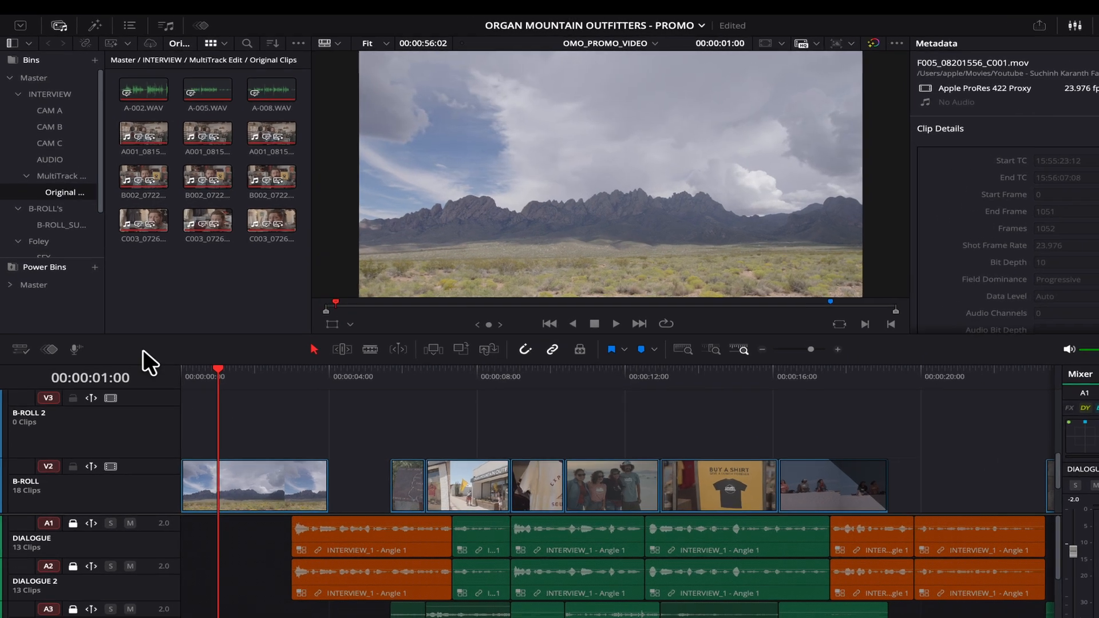
scroll(46, 218, "down", 3)
left_click(55, 292)
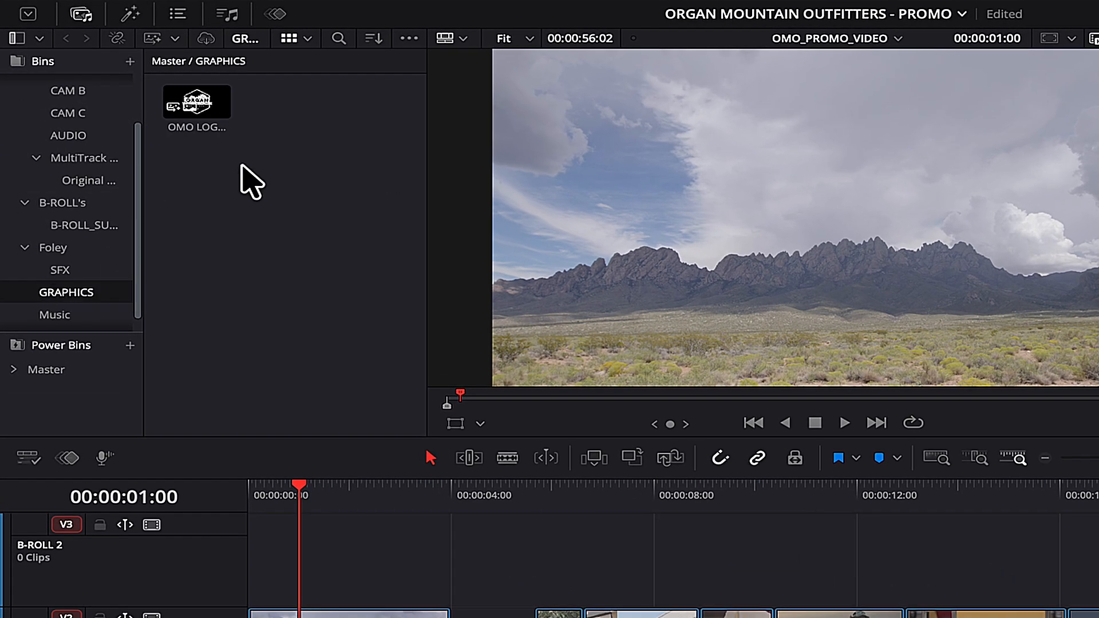
left_click(193, 104)
left_click_drag(191, 102, 321, 575)
left_click_drag(224, 394, 292, 394)
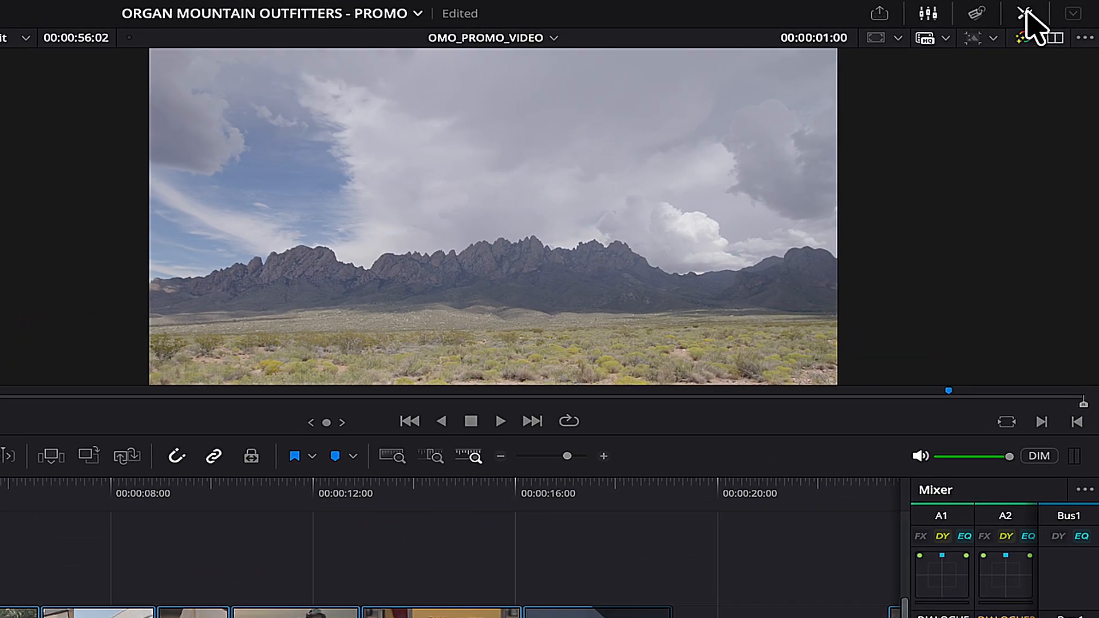
In the Inspector, turn on Dynamic Zoom for OMO LOGO.png with Ease In and Out easing.
left_click(1025, 13)
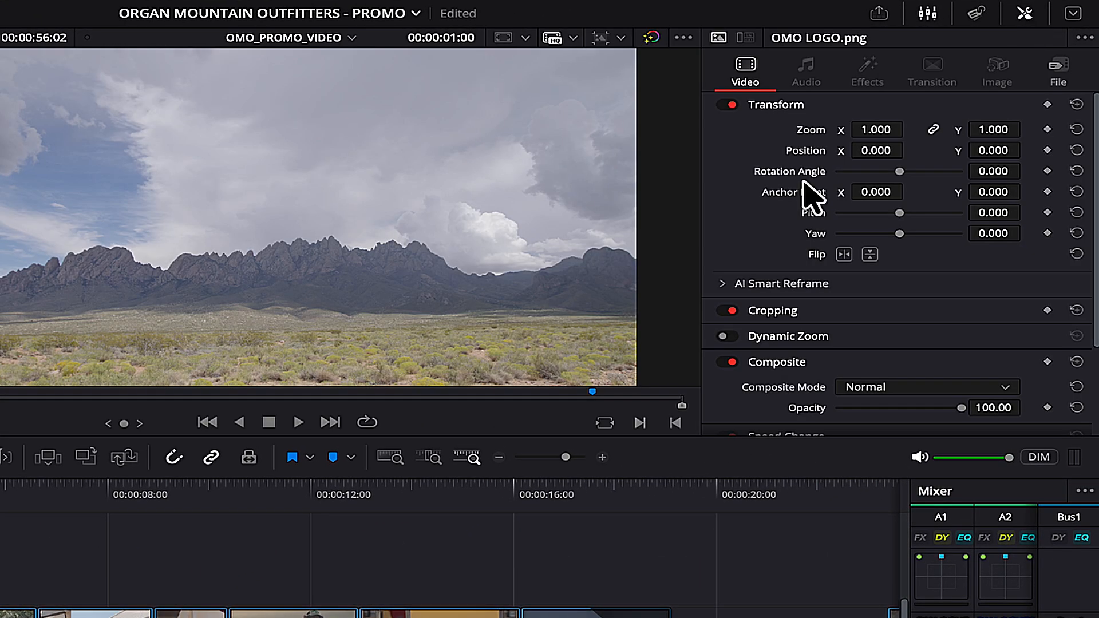
scroll(781, 216, "down", 3)
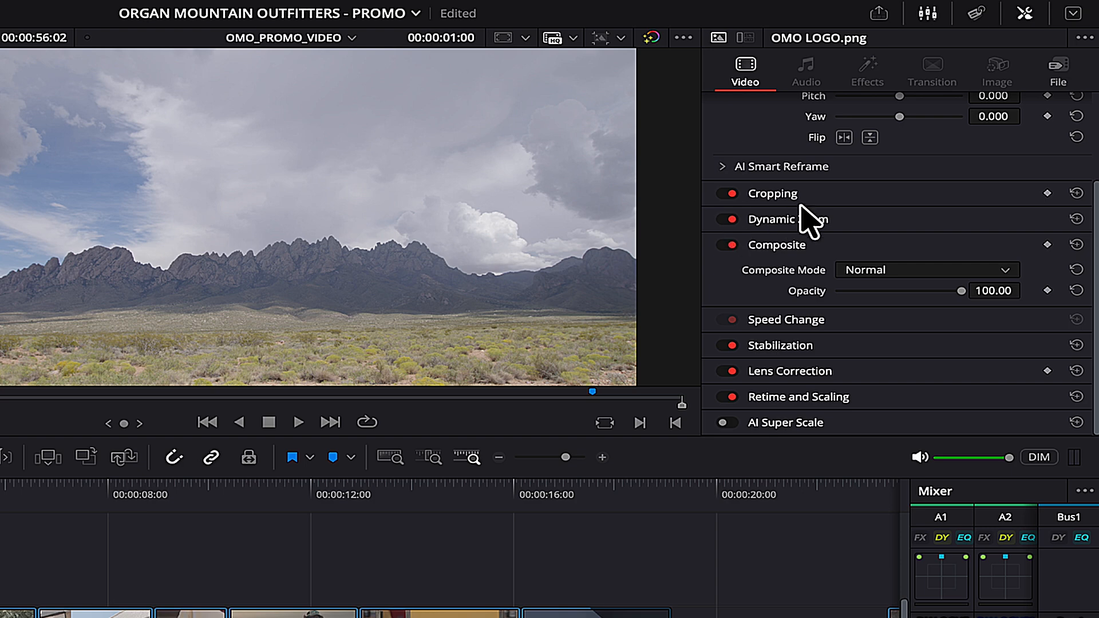
left_click(803, 217)
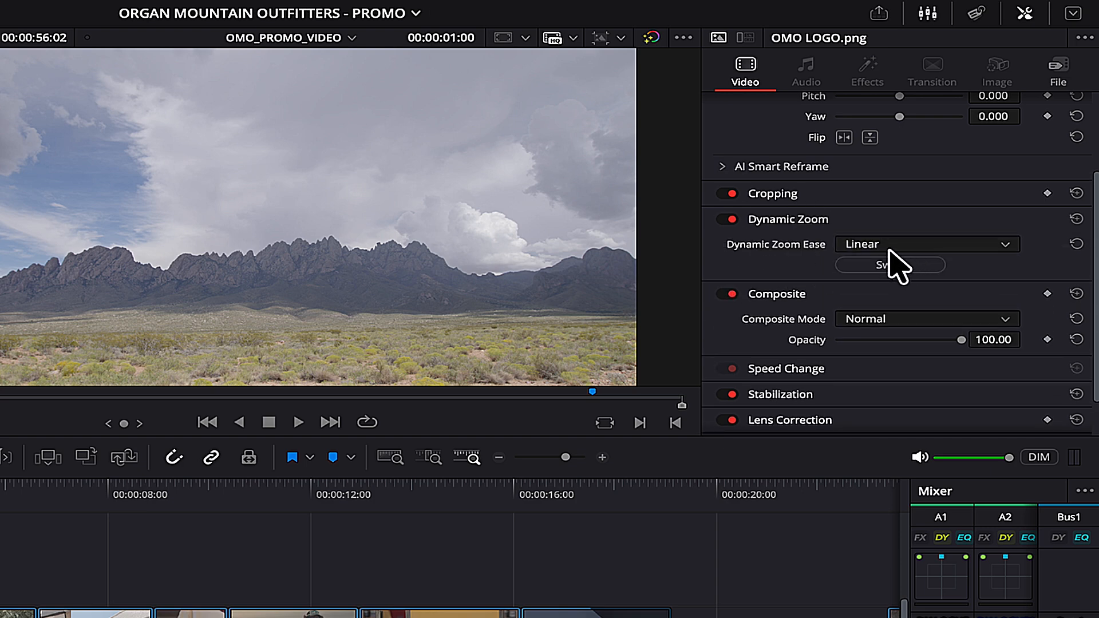
left_click(899, 246)
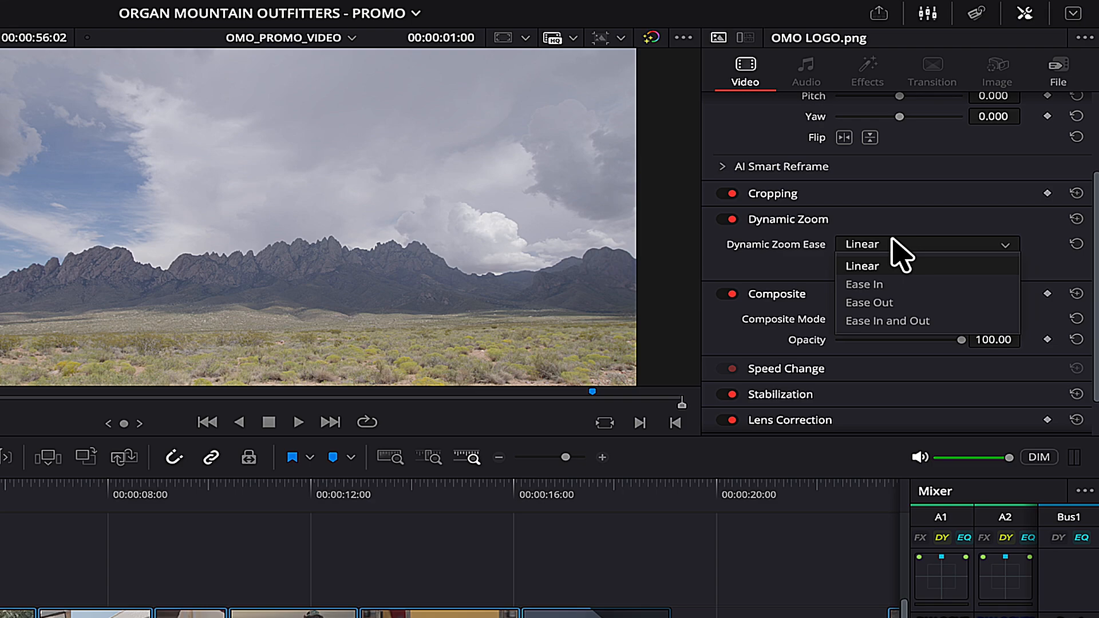
left_click(886, 321)
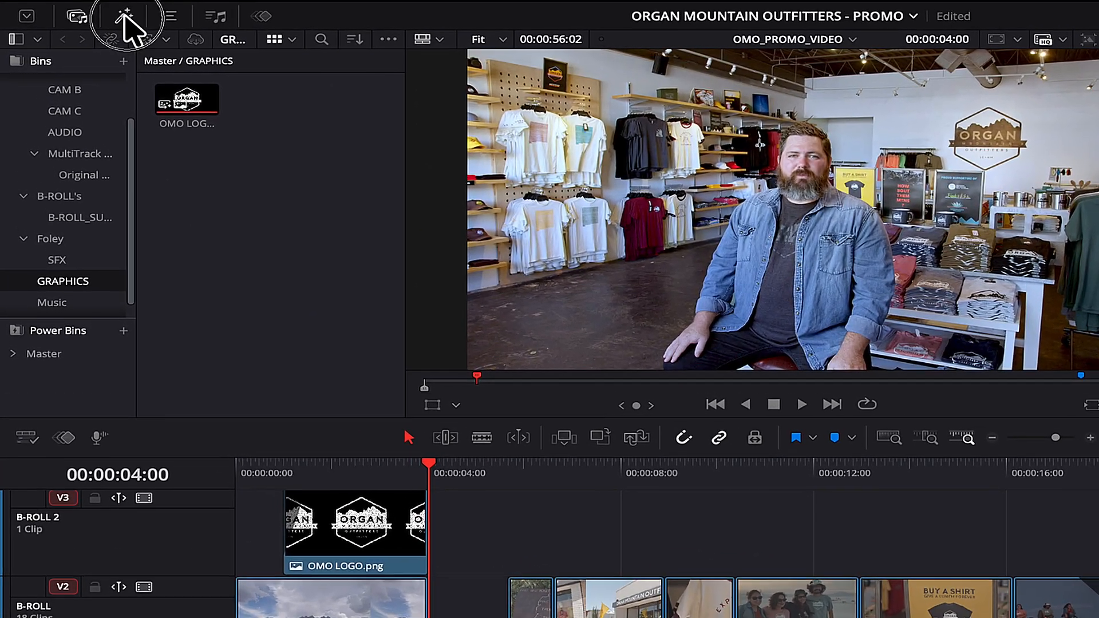
Find Draw On 2 Lines Lower Third in Effects and place it at the playhead, trimmed shorter.
left_click(87, 27)
left_click(113, 65)
type("draw")
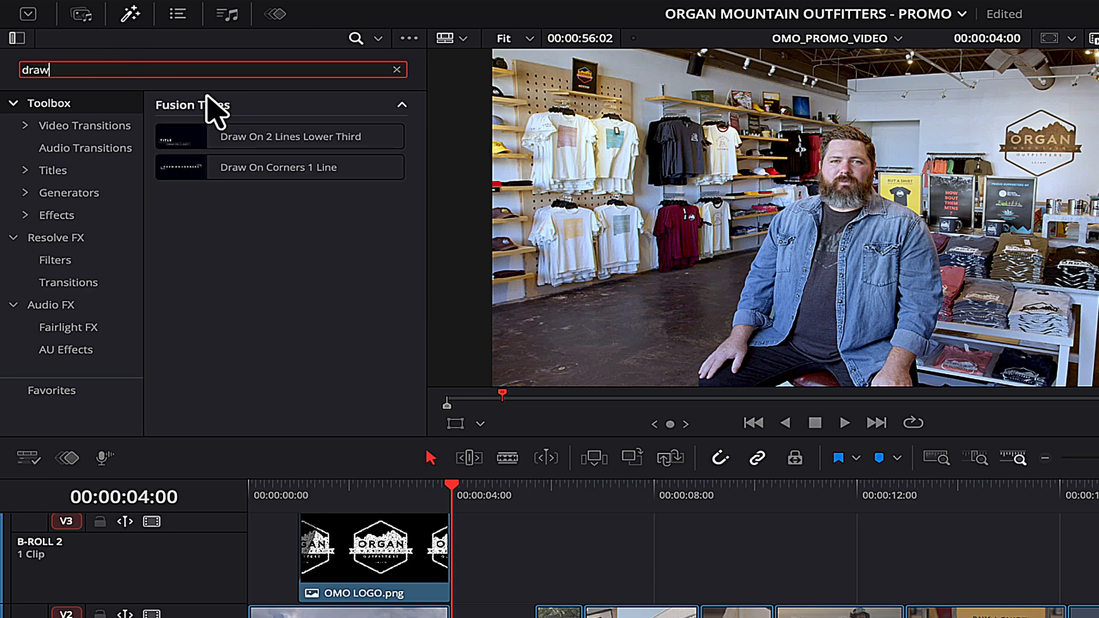
mouse_move(238, 143)
left_mouse_down()
mouse_move(197, 147)
mouse_move(564, 458)
mouse_move(519, 549)
left_mouse_up()
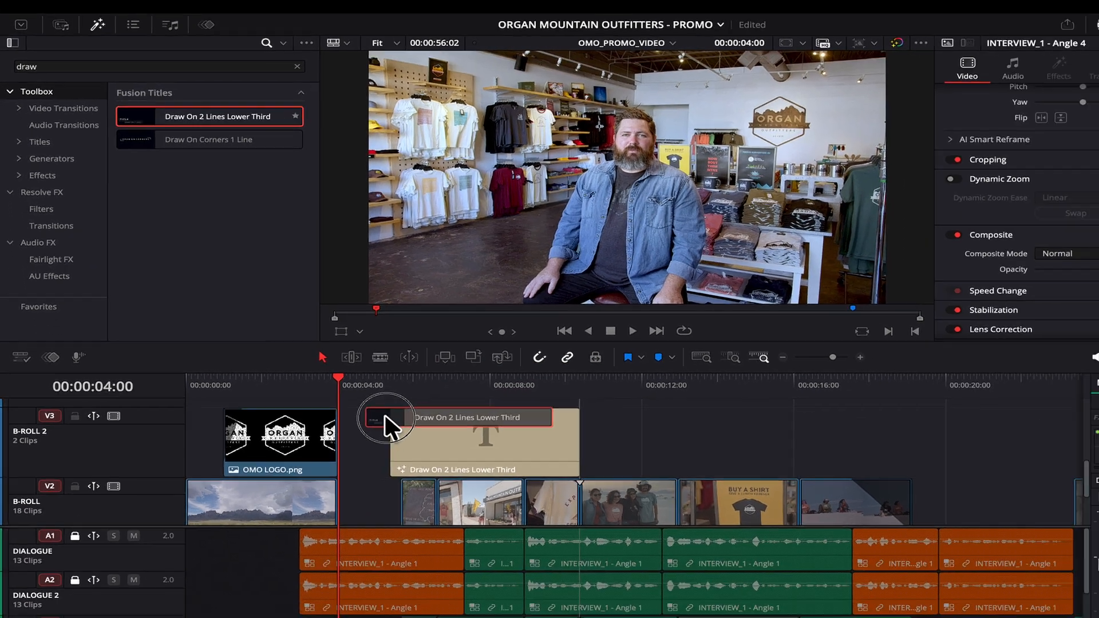
left_click_drag(385, 418, 386, 418)
left_click_drag(429, 429, 382, 433)
left_click_drag(527, 443, 400, 446)
Move the lower-third title down onto the B-roll track and play it back.
left_click_drag(356, 403, 356, 404)
scroll(322, 410, "down", 2)
left_click(325, 373)
key("alt+Down")
key("space")
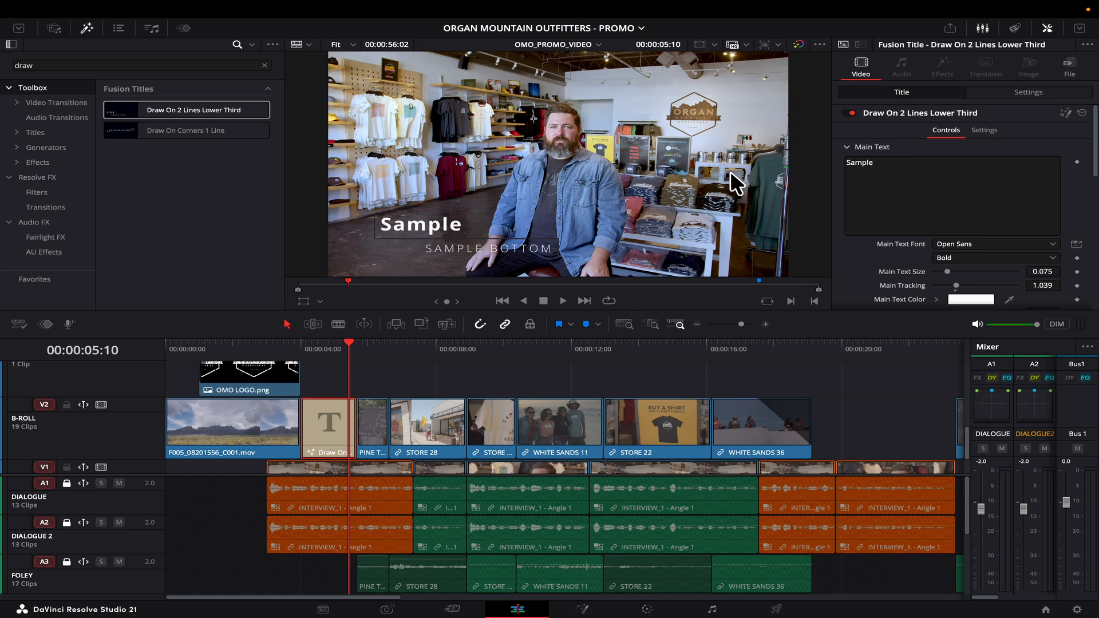
Enter the founder's name in Courier over 'FOUNDER - ORGAN MOUNTAIN OUTFITTERS' in PT Sans.
left_click(973, 244)
left_click(954, 421)
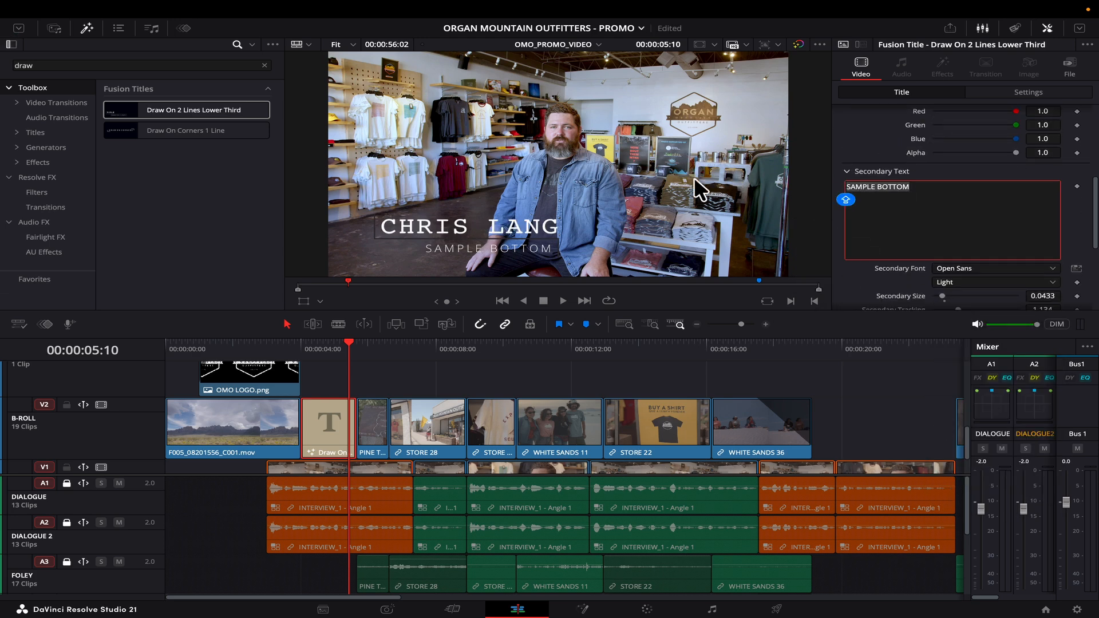
type("FOUNDER - ORGAN MOUNTAIN OUTFITTERS")
left_click(864, 270)
scroll(864, 270, "down", 3)
left_click(977, 234)
Set the secondary text size to 0.022 and the accent lines to orange, then replay from 4 seconds.
left_click(967, 420)
double_click(1053, 260)
type("0.022")
key("Tab")
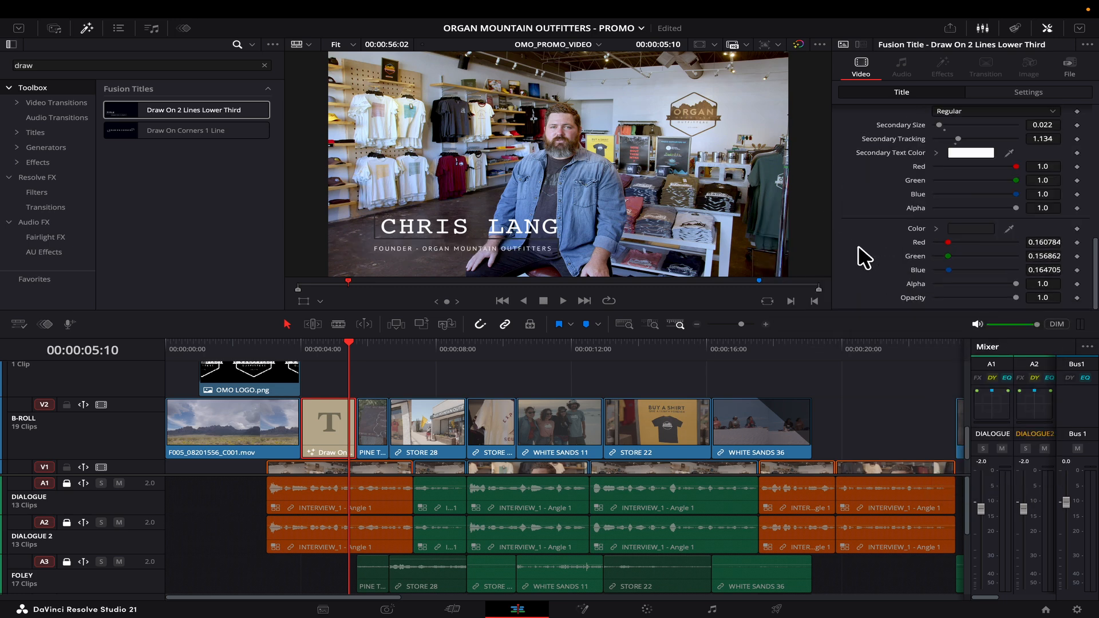
left_click(980, 229)
left_click(92, 534)
left_click(128, 566)
left_click(300, 345)
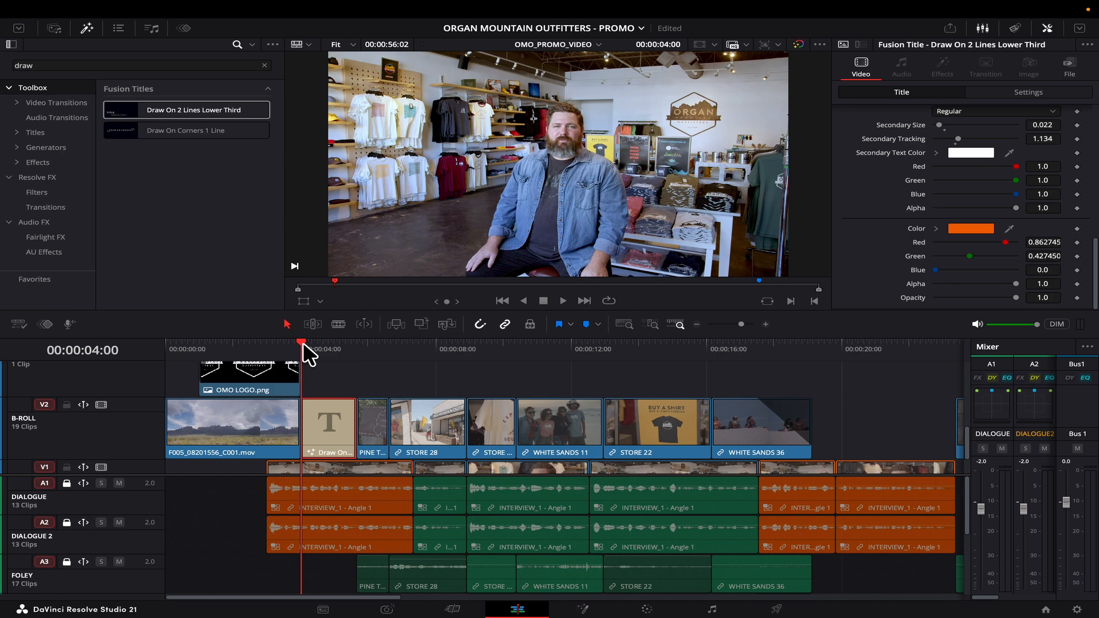
key("space")
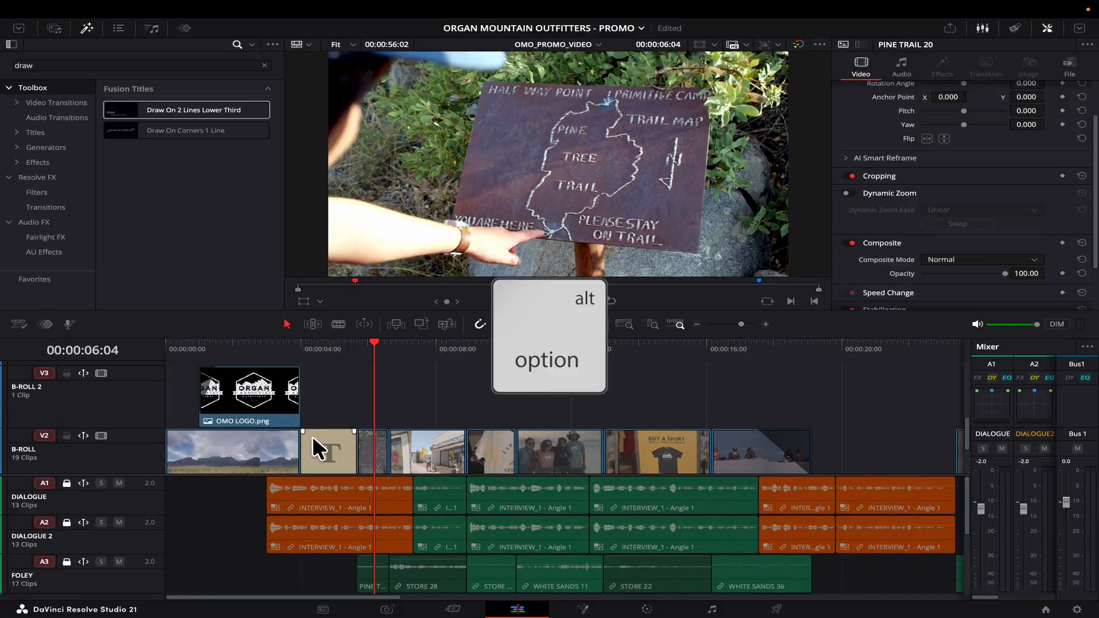
Copy the lower third onto V3 over the storefront clip and select the copy.
left_click_drag(318, 437, 466, 420)
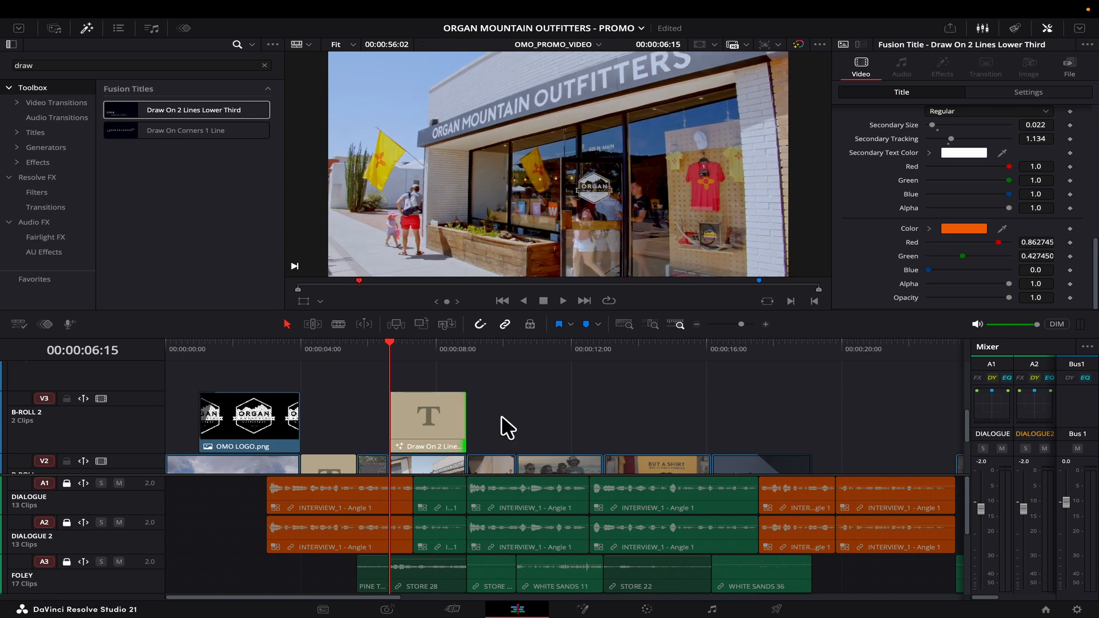
scroll(501, 416, "down", 2)
scroll(501, 414, "up", 1)
left_click(432, 400)
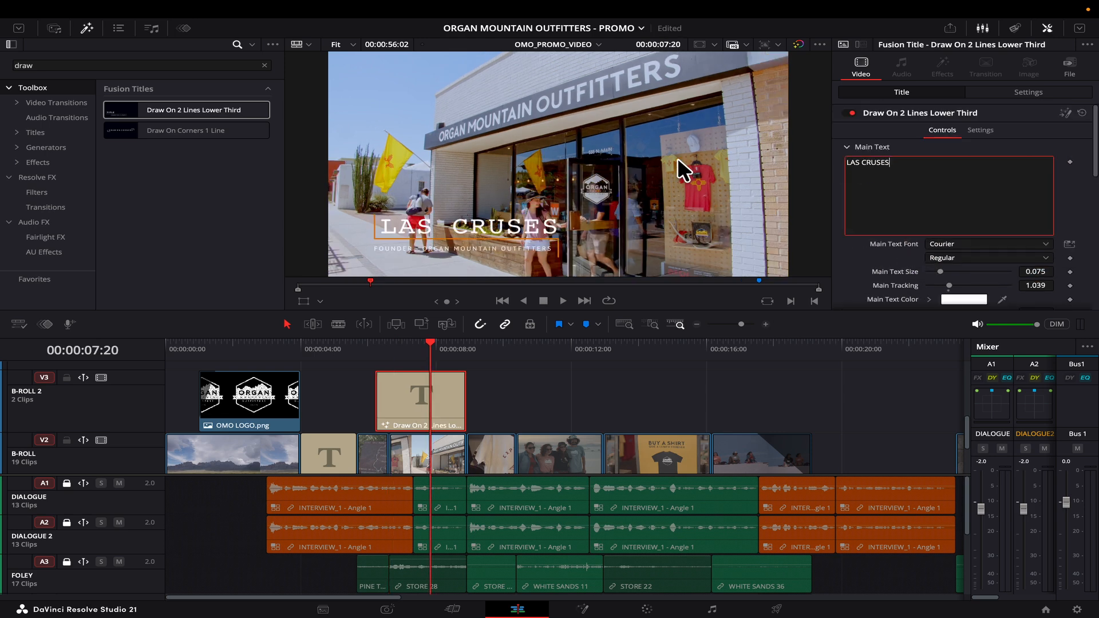
scroll(860, 261, "down", 4)
scroll(865, 274, "up", 3)
scroll(857, 235, "up", 5)
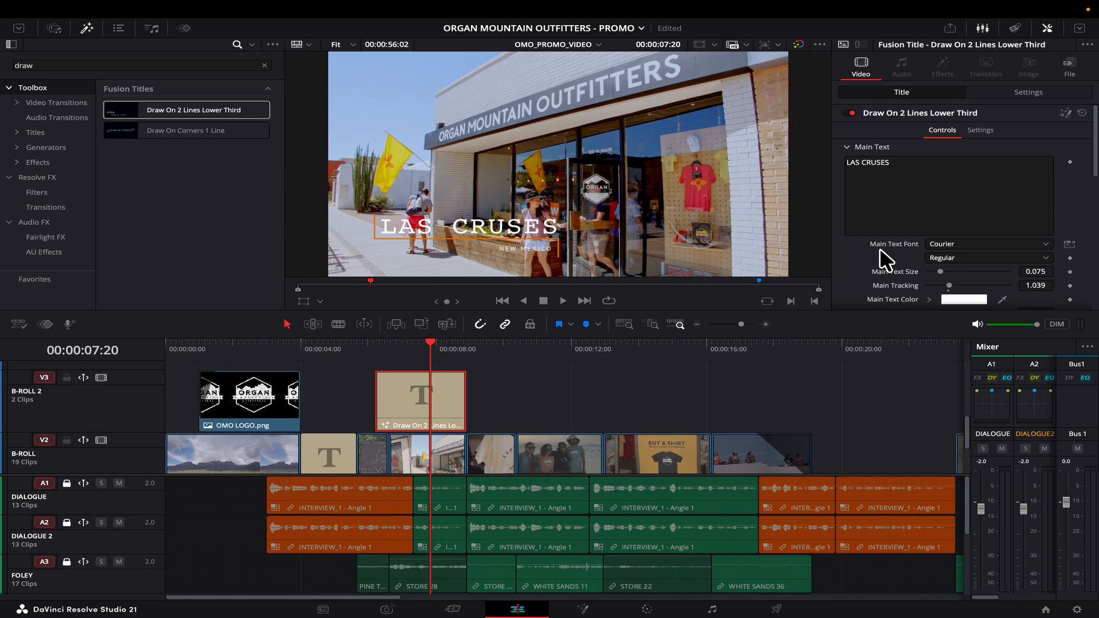
Set both the LAS CRUSES and NEW MEXICO lines to Bebas Neue.
left_click(967, 243)
left_click(950, 478)
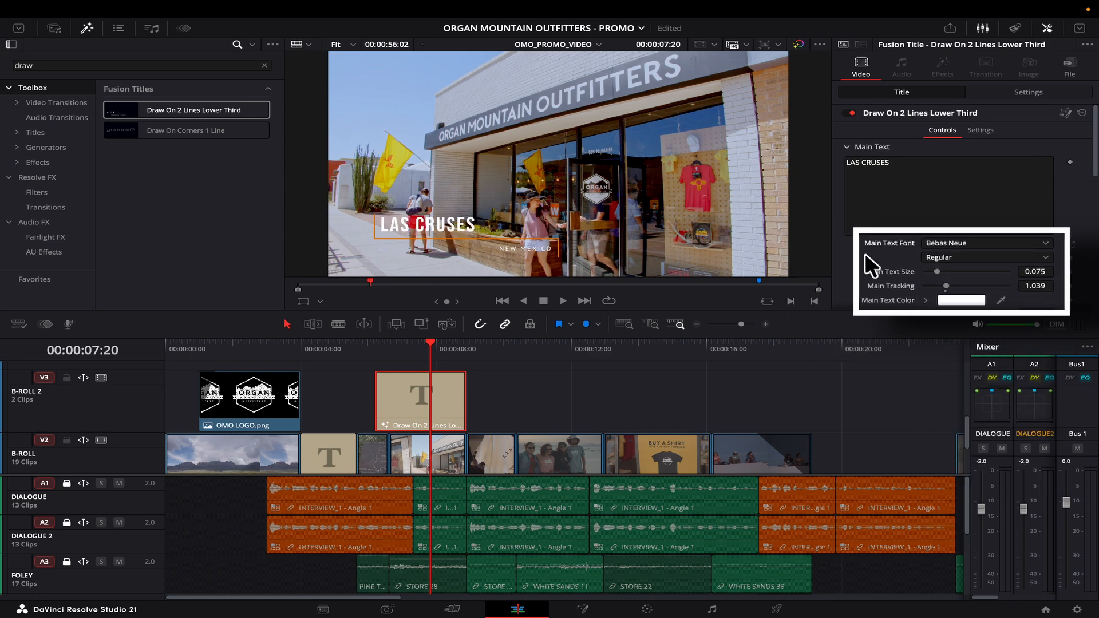
scroll(972, 200, "down", 4)
left_click(971, 166)
left_click(950, 400)
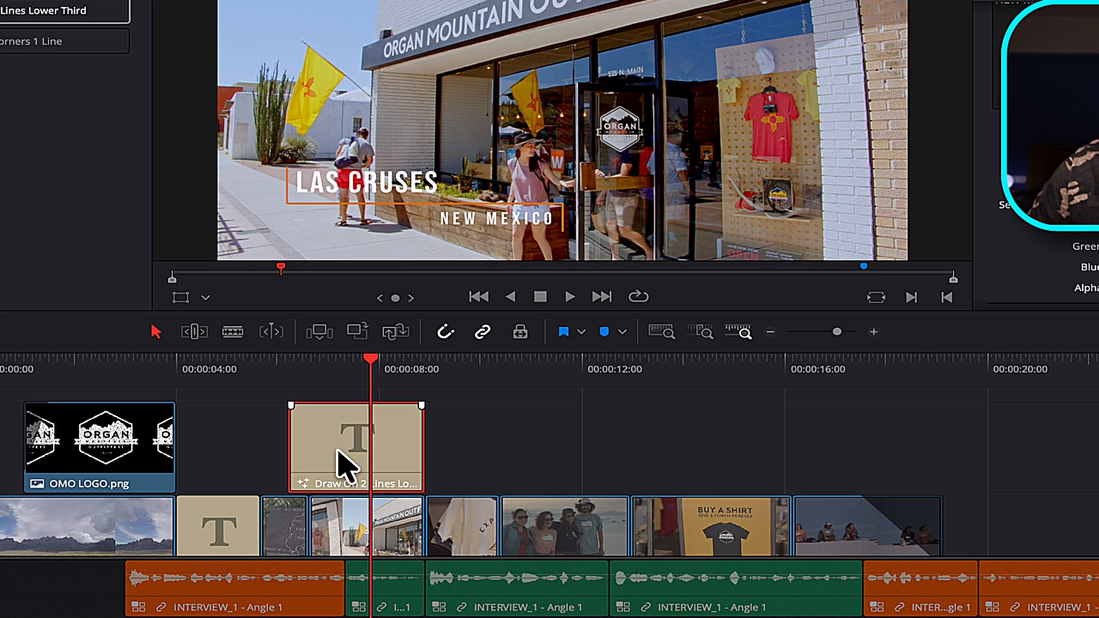
Open the LAS CRUSES title in Fusion and merge a Background beneath the title node.
right_click(338, 444)
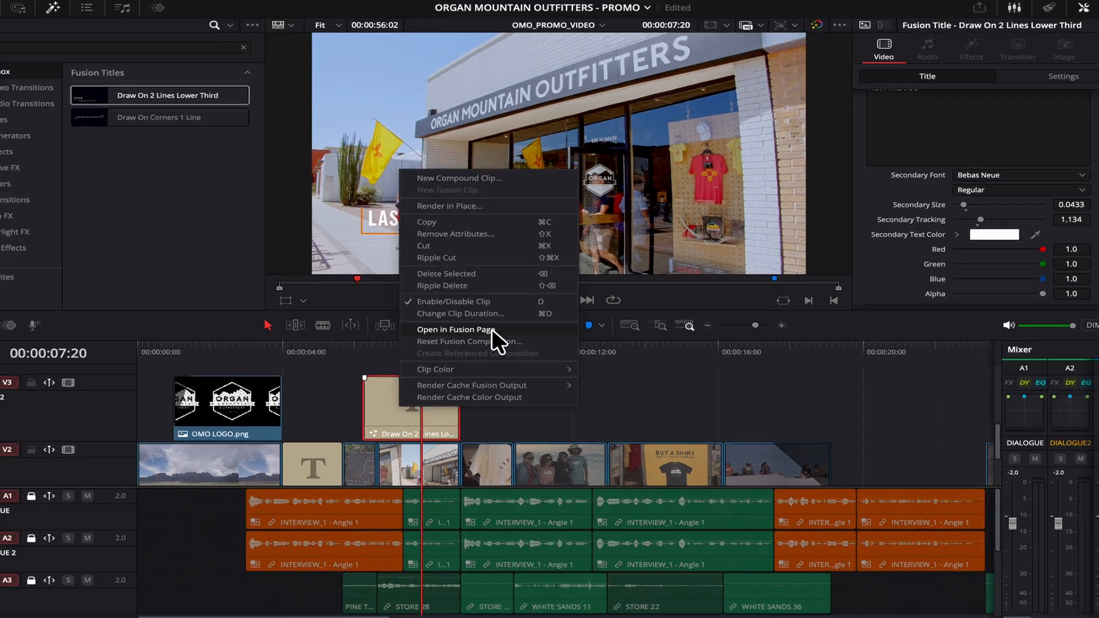
left_click(469, 339)
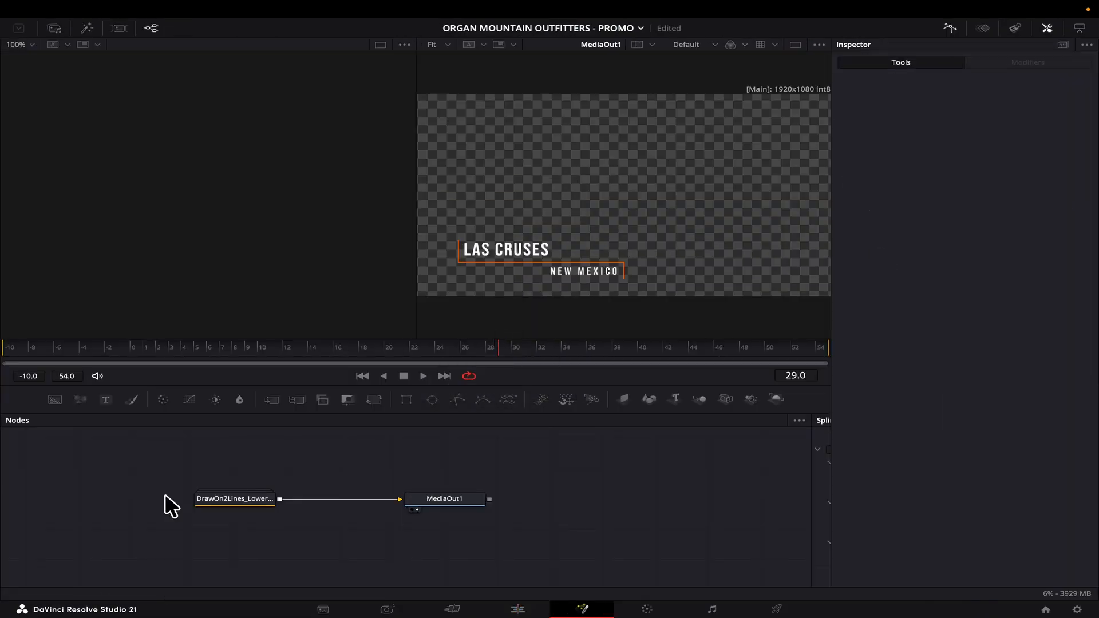
left_click(237, 494)
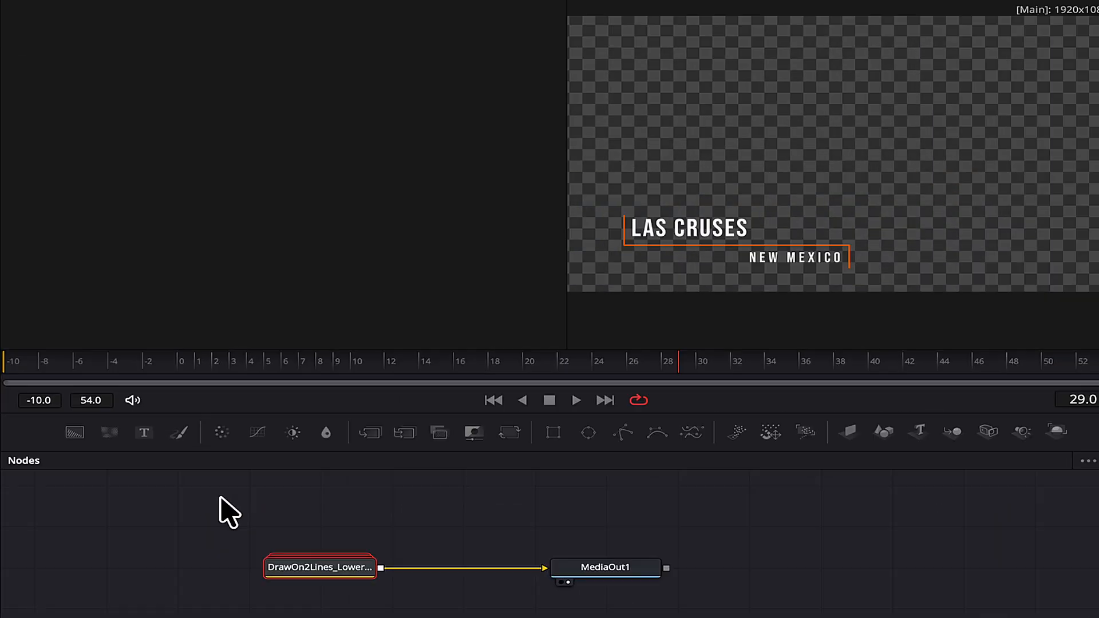
left_click(84, 448)
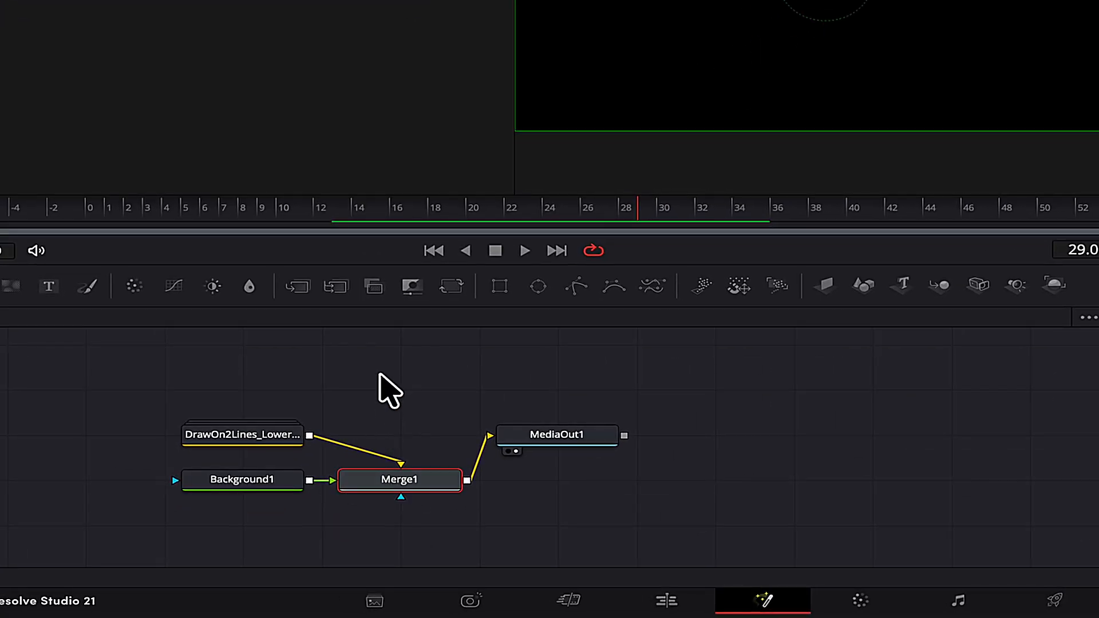
key("ctrl+t")
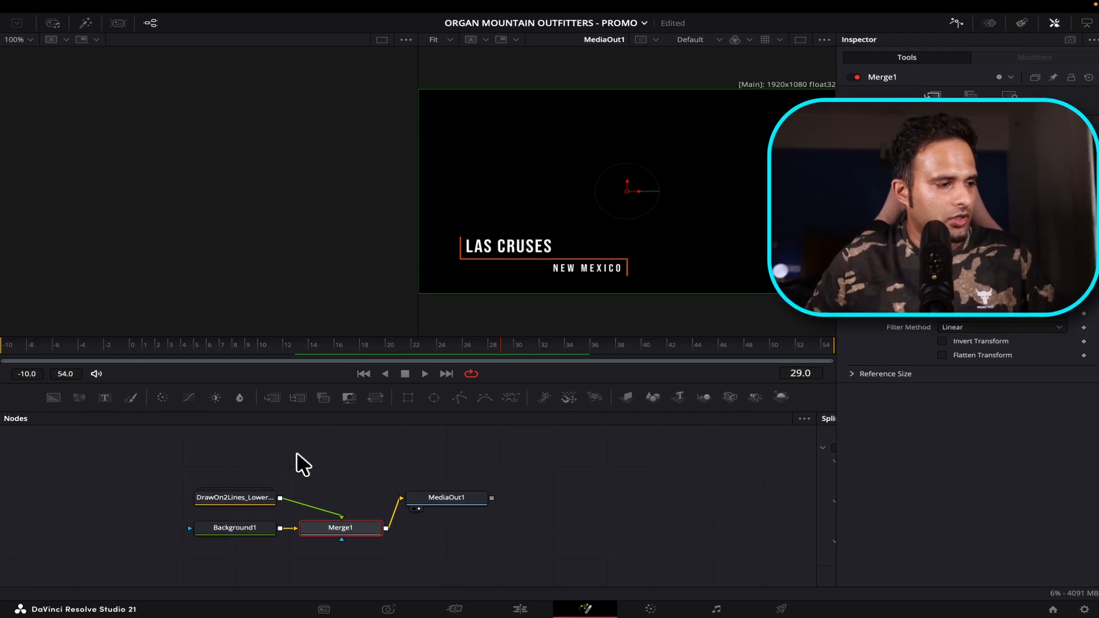
Mask the background with a rectangle, shifted right and down and shortened to fit the title.
left_click(231, 530)
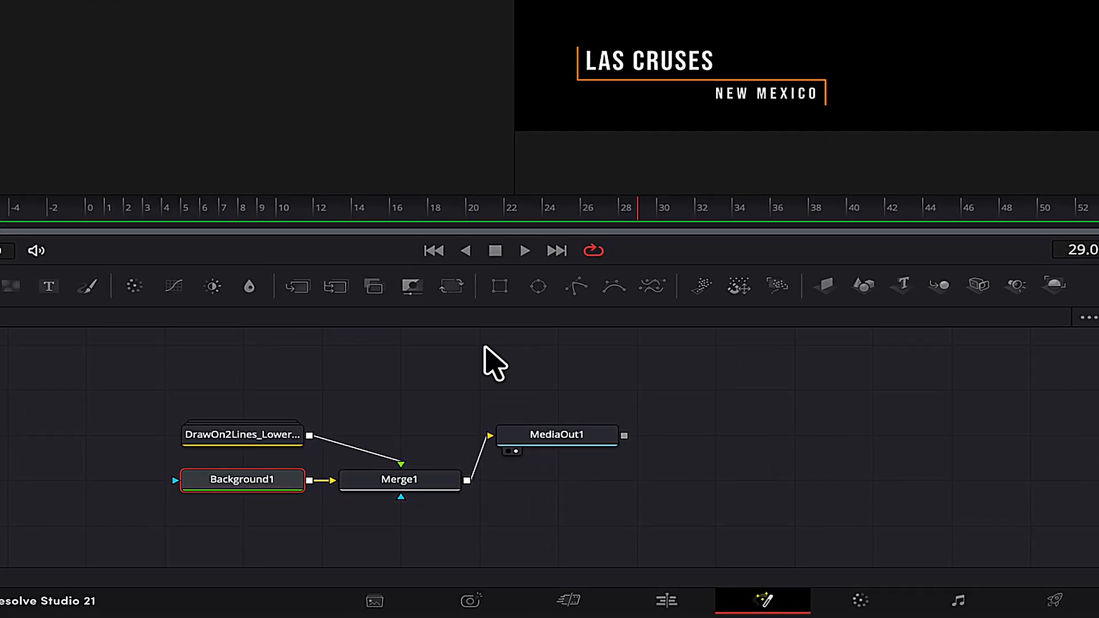
left_click(499, 286)
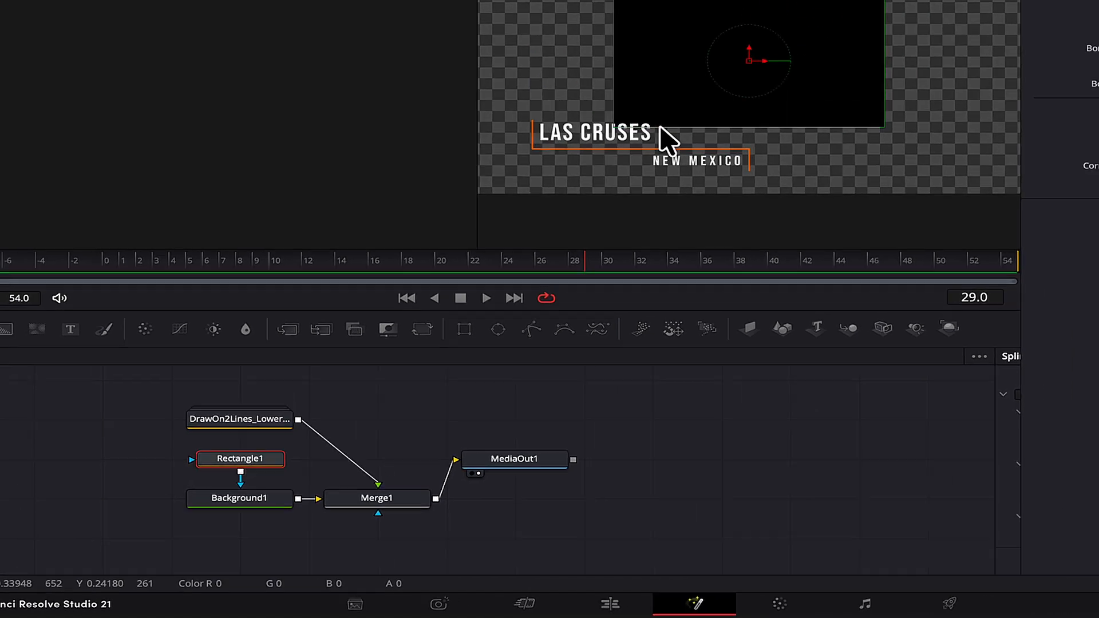
left_click_drag(523, 246, 533, 252)
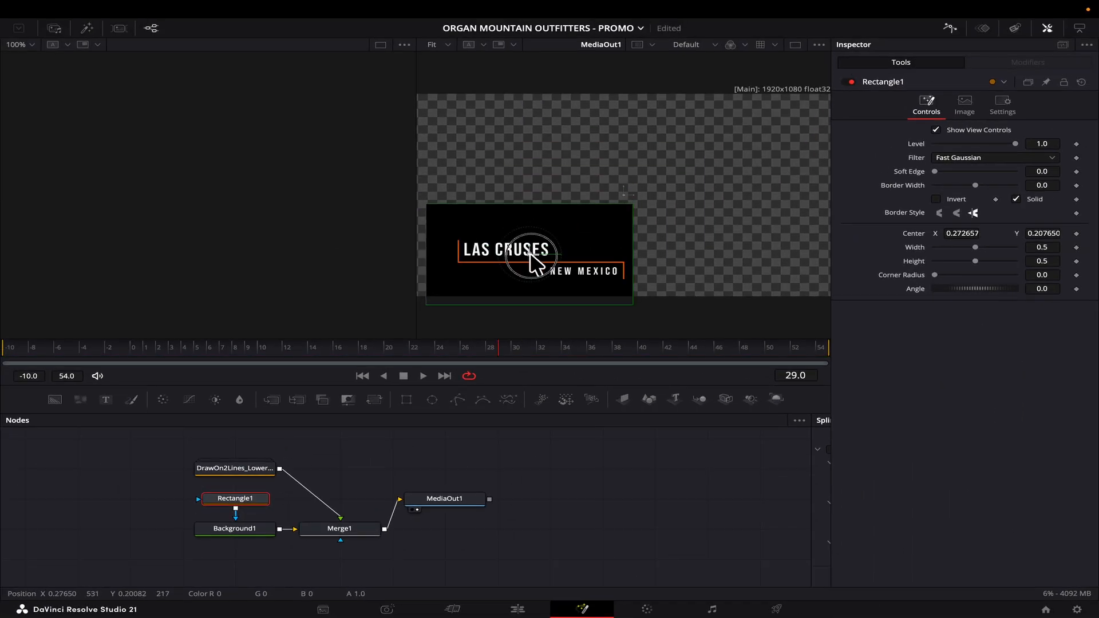
left_click_drag(974, 259, 961, 261)
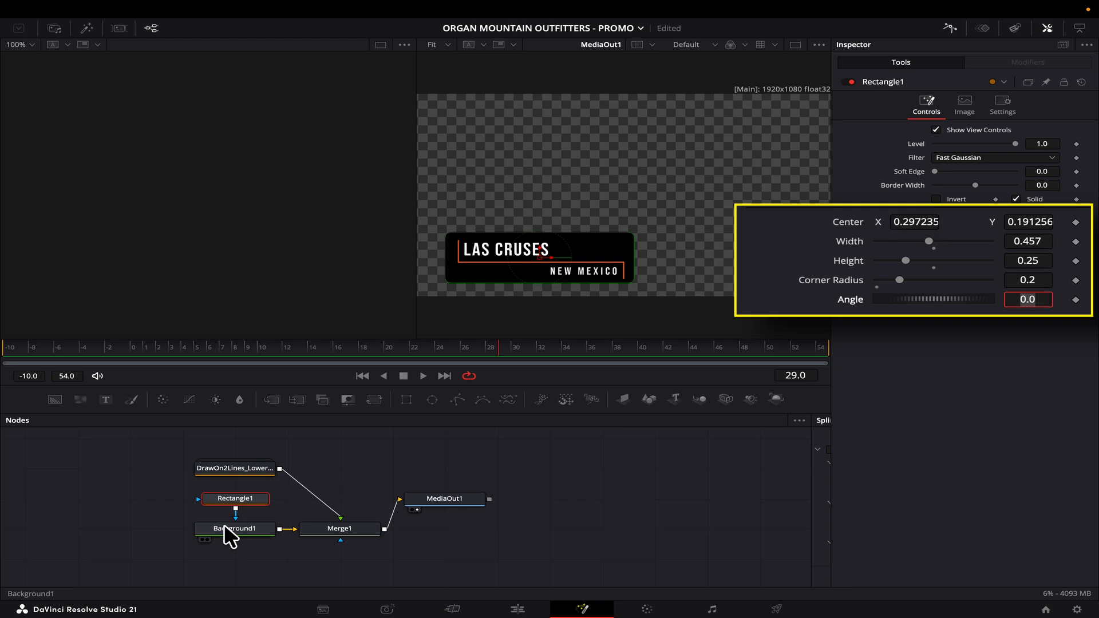
Set the Background alpha to 0.5 and go back to the Edit page.
left_click(238, 526)
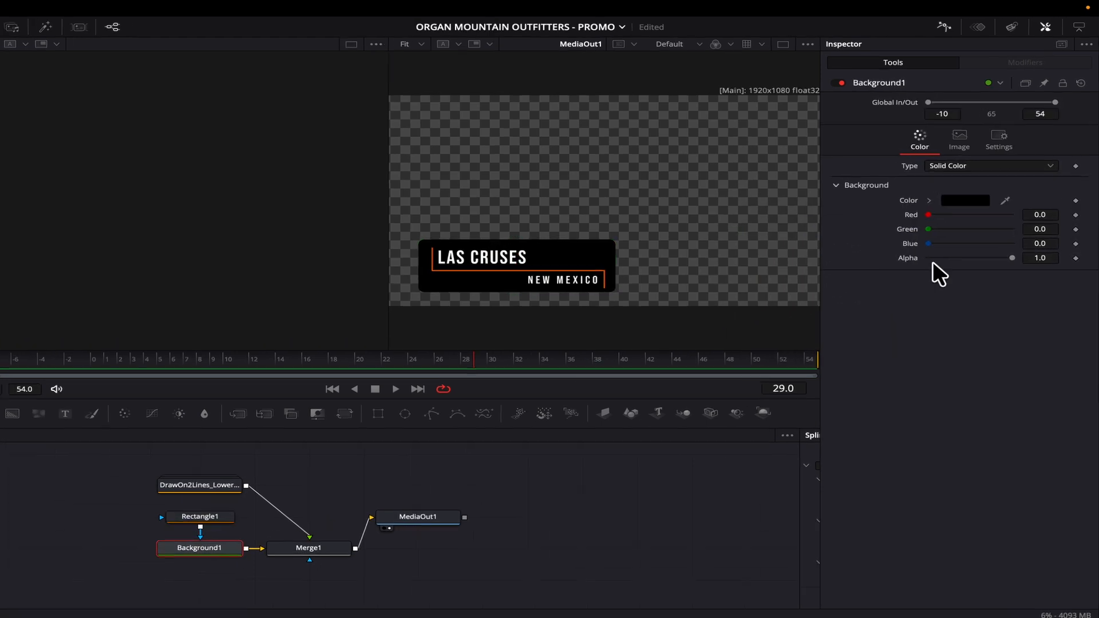
left_click(1040, 257)
type("0.5")
key("Tab")
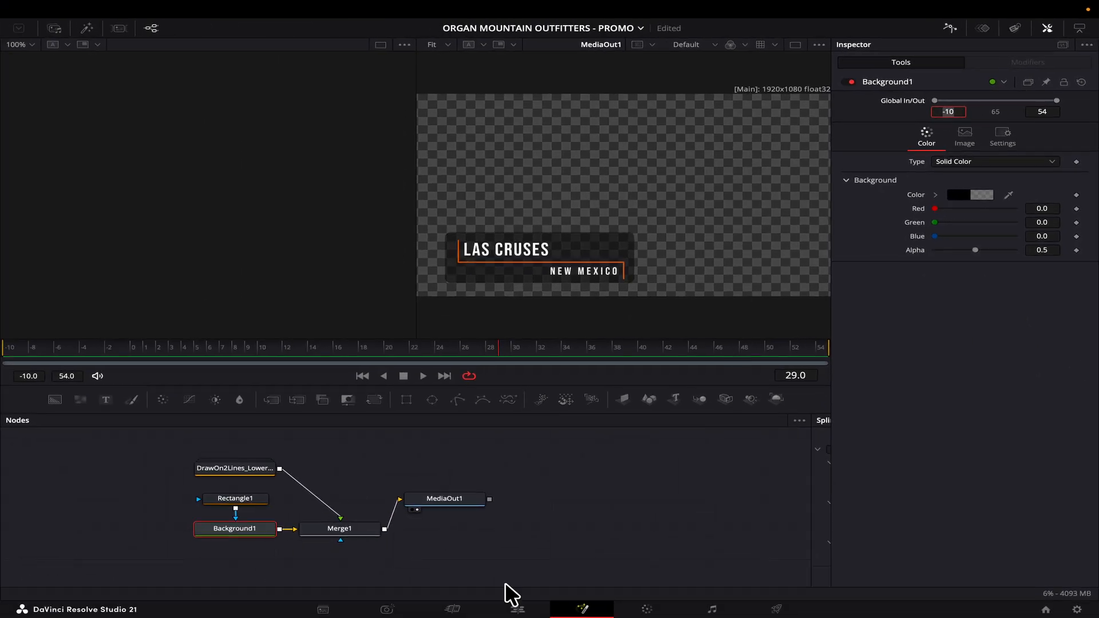
left_click(520, 608)
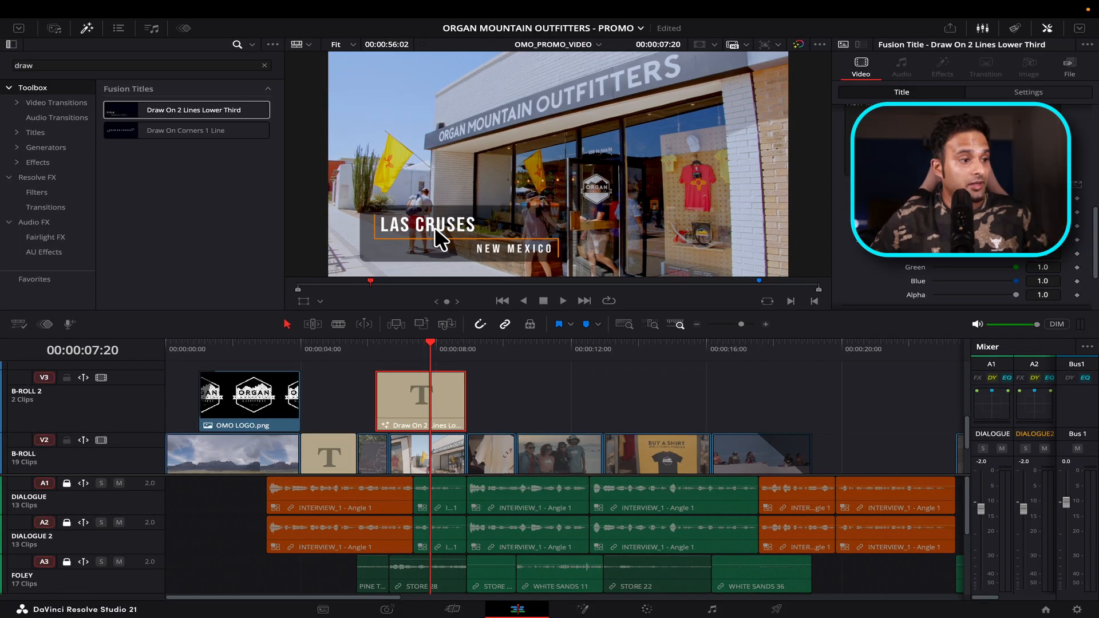
Add fade handles at both ends of the LAS CRUSES title and play it back from just before.
key("space")
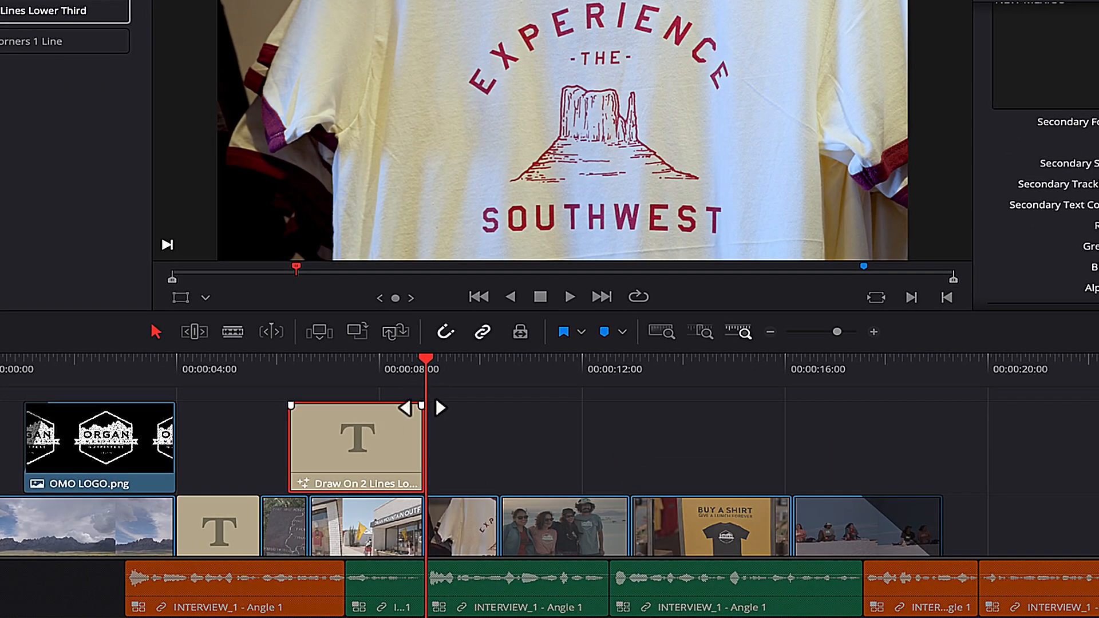
left_click(464, 375)
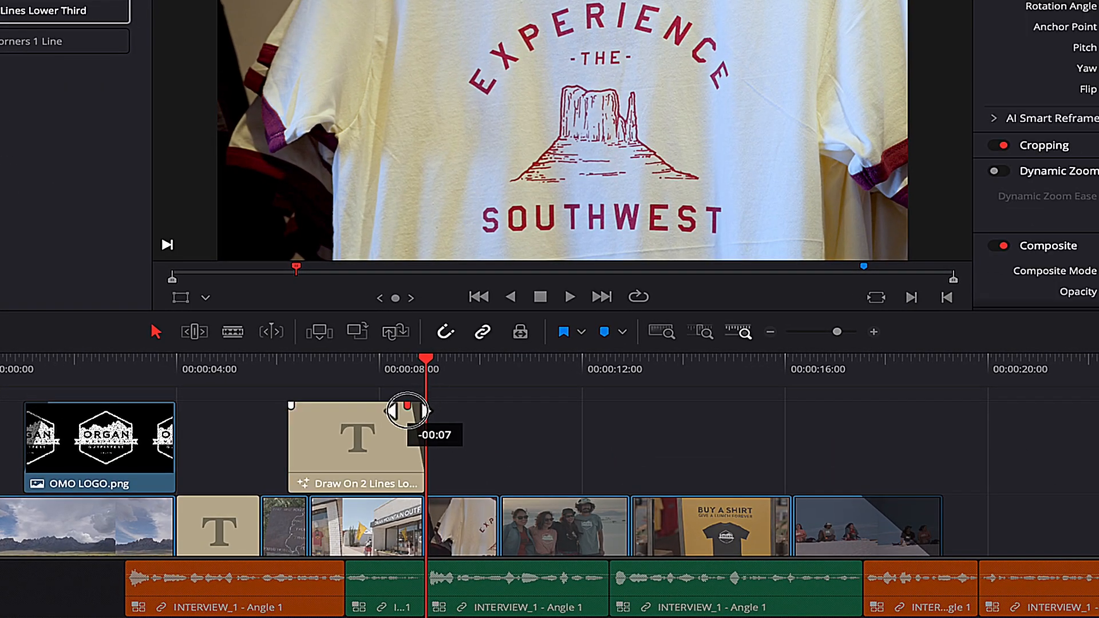
left_click(294, 366)
key("Down")
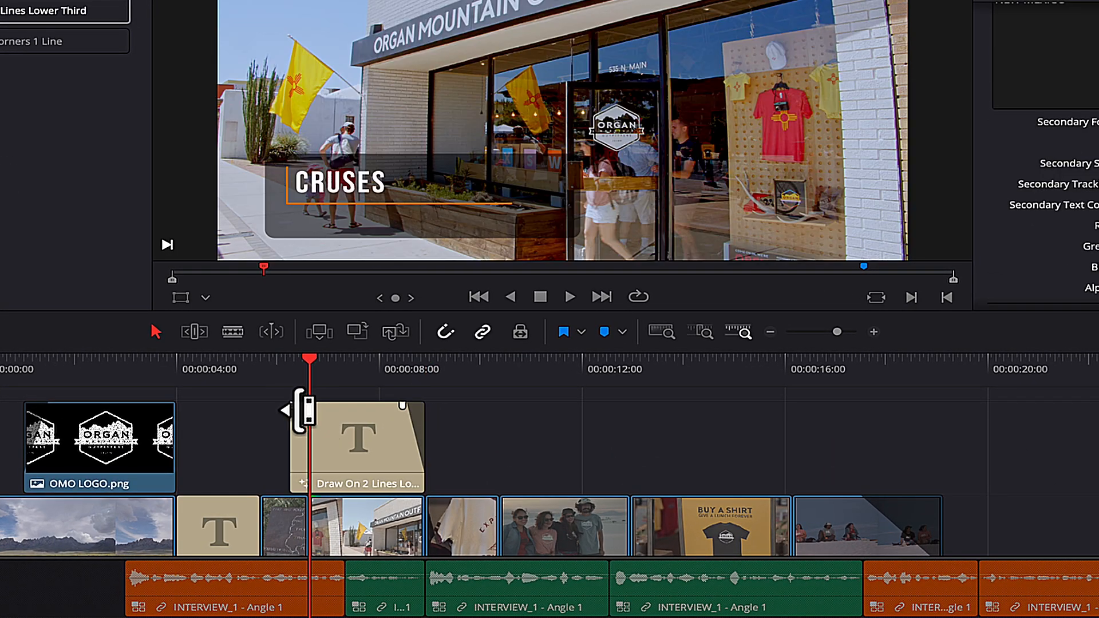
left_click(249, 360)
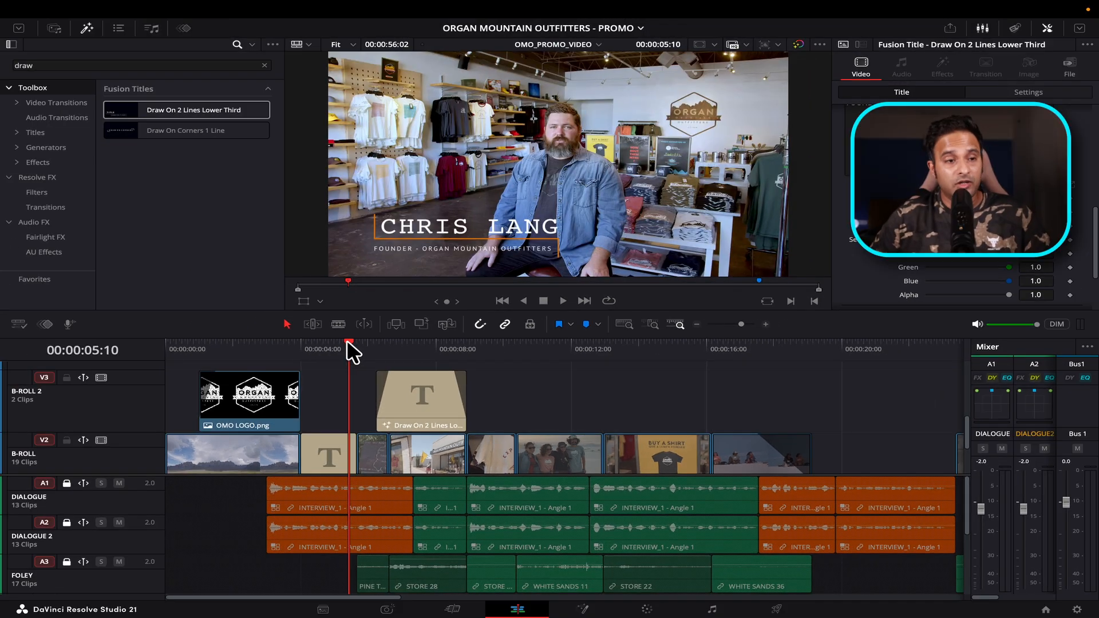
key("space")
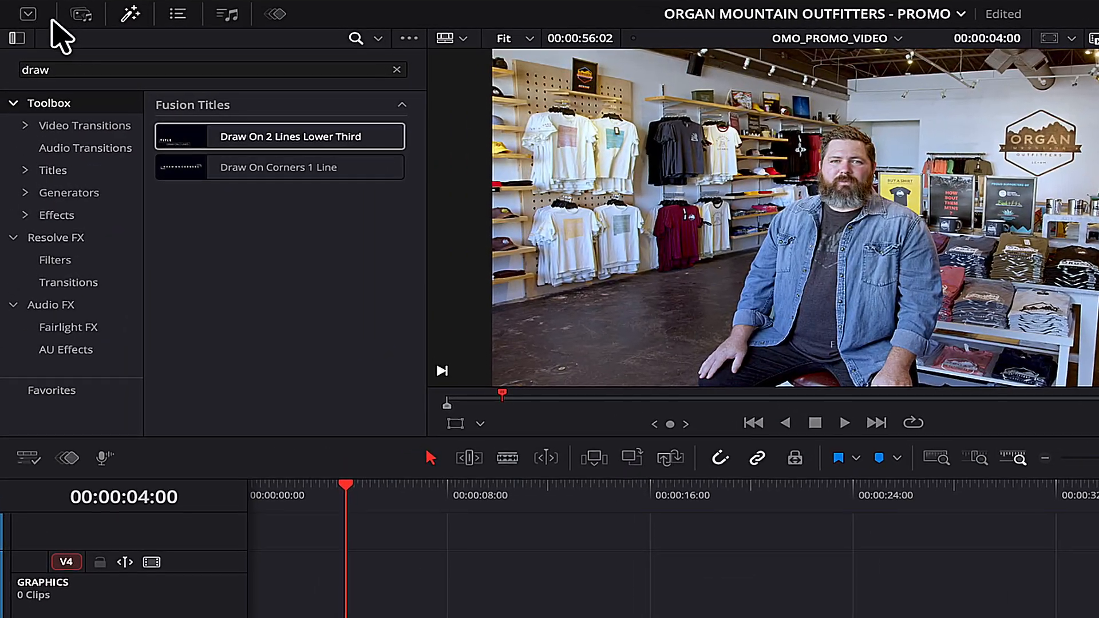
Place OMO LOGO.png on V4 at 4 seconds and extend its end to about 00:00:50.
left_click(53, 28)
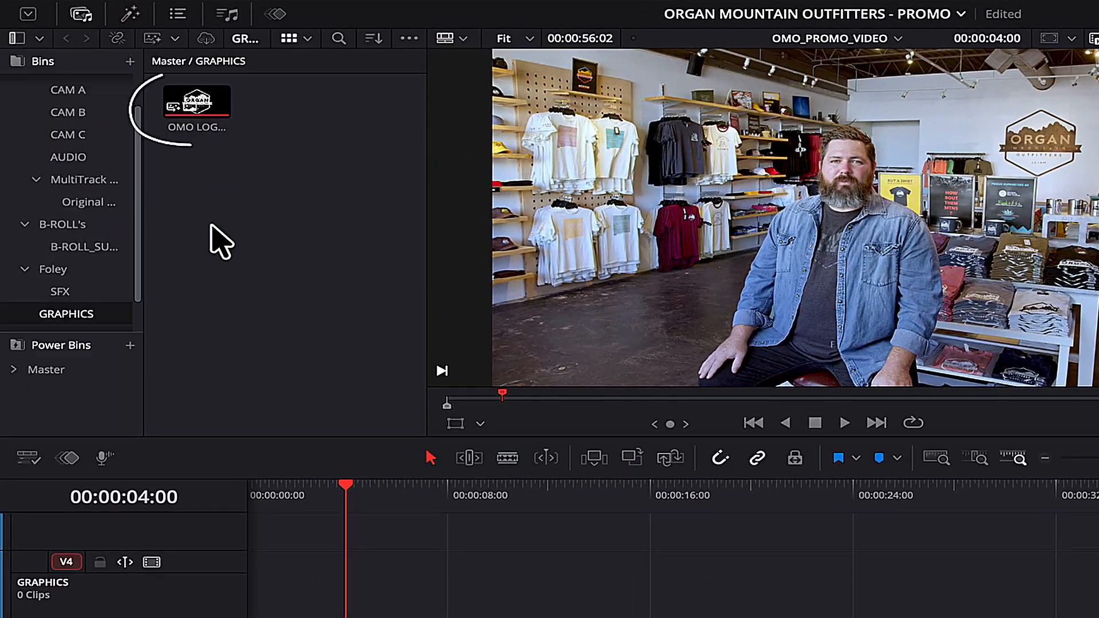
left_click(128, 87)
left_click_drag(193, 105, 387, 596)
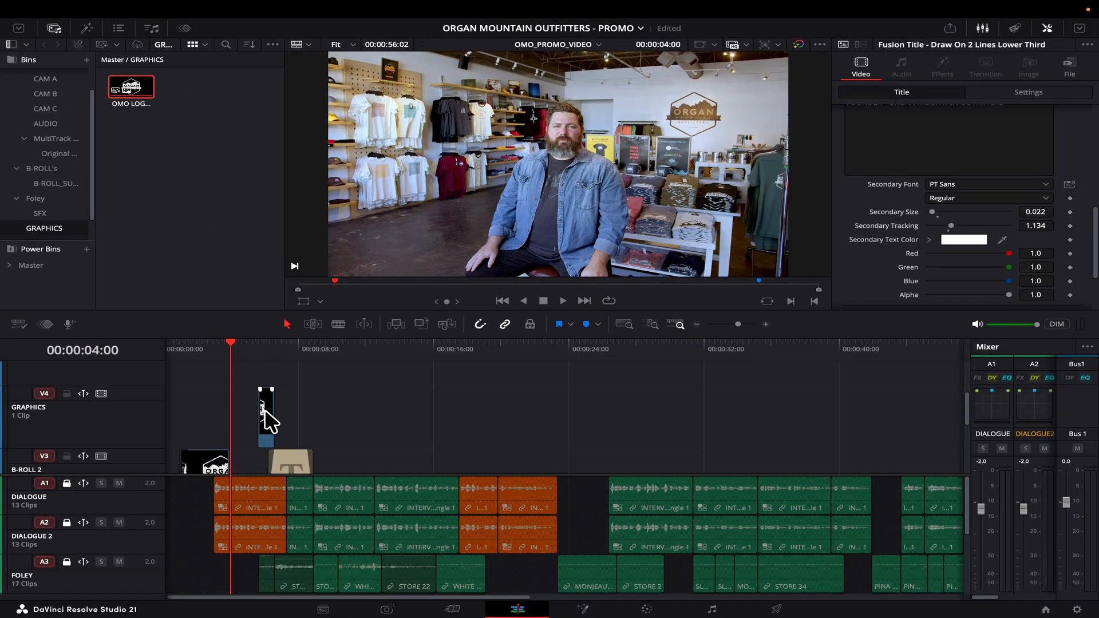
left_click_drag(265, 410, 236, 412)
scroll(241, 413, "up", 5)
left_click_drag(332, 412, 596, 392)
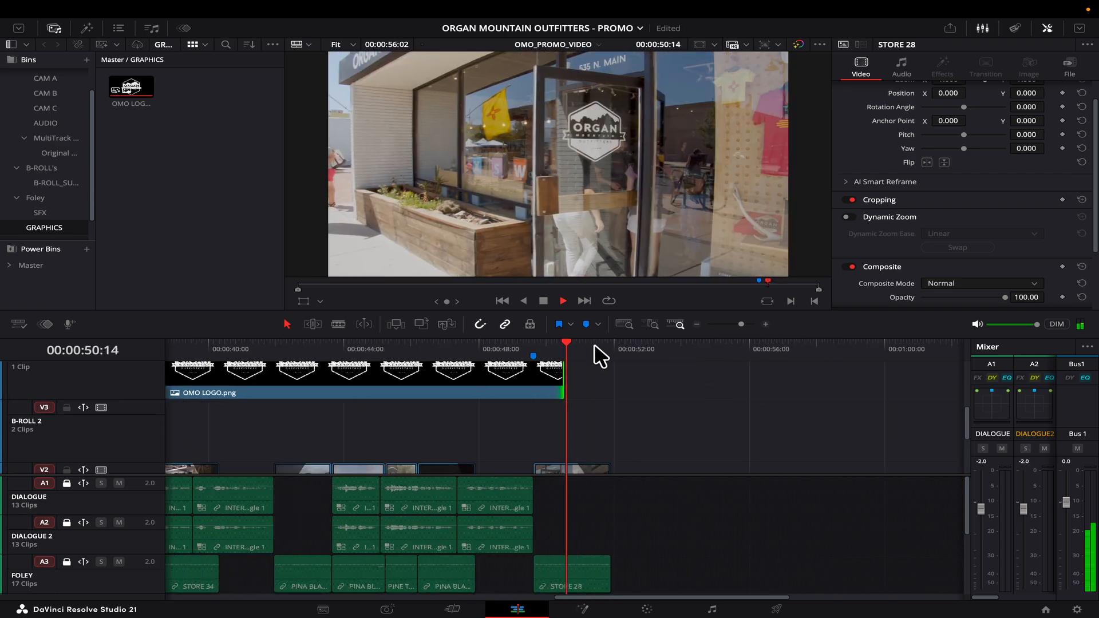
left_click_drag(281, 475, 281, 549)
key("space")
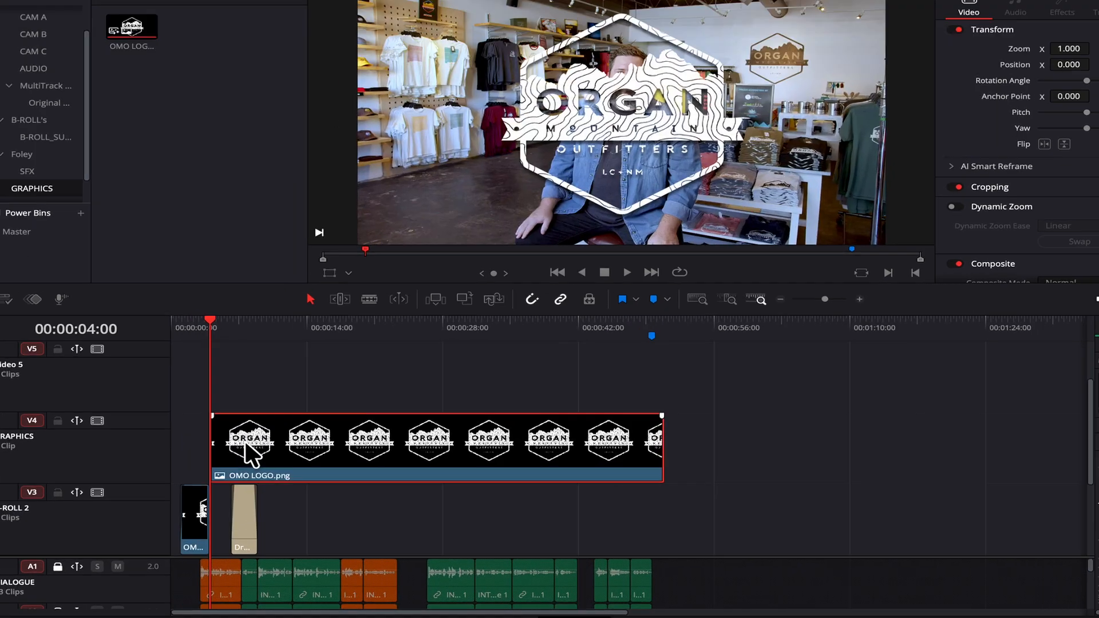
Open the logo clip in Fusion and merge a Background behind the logo.
right_click(257, 438)
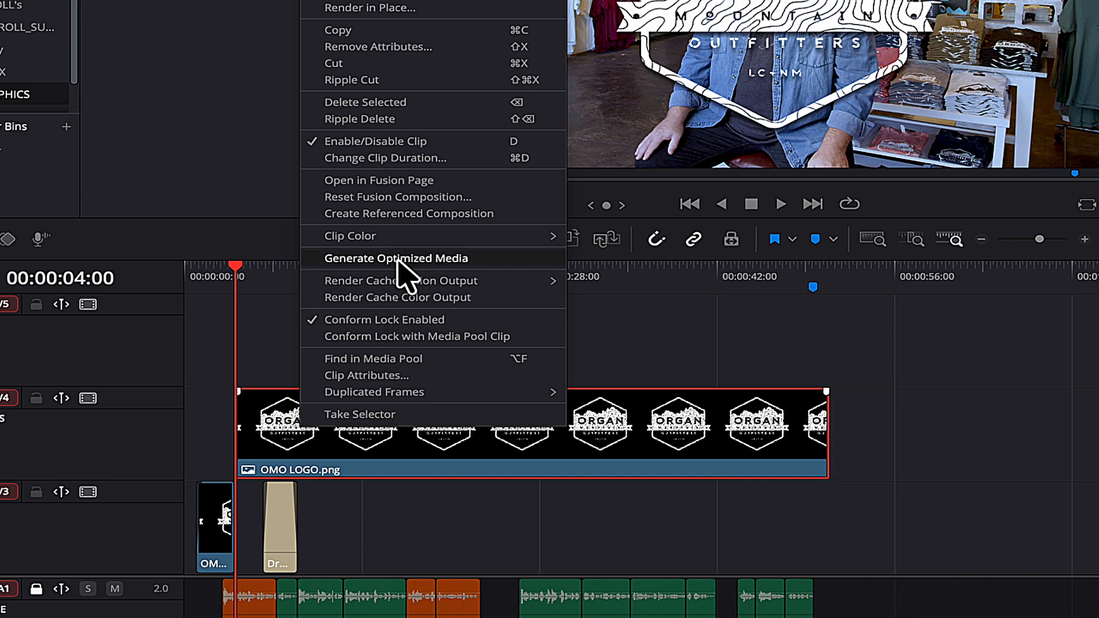
left_click(384, 182)
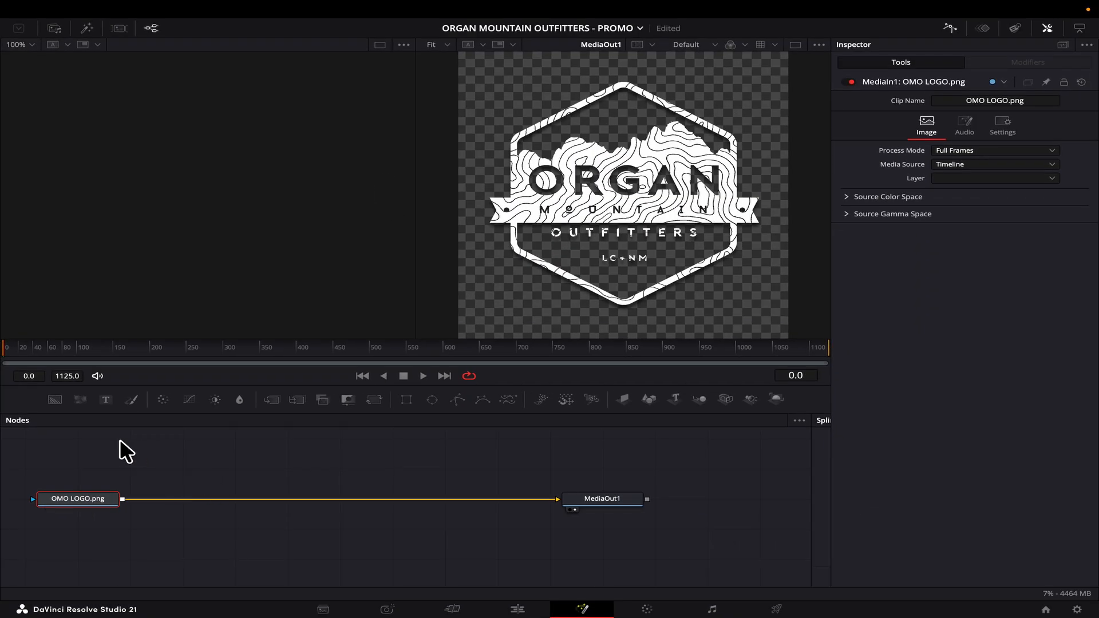
left_click(54, 399)
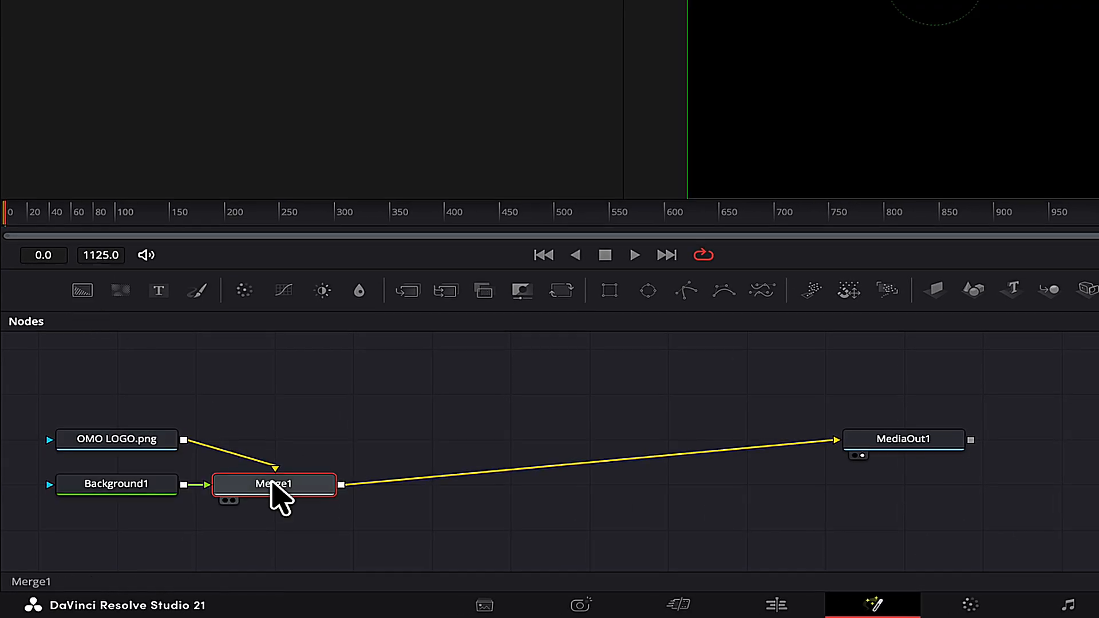
key("ctrl+t")
left_click(118, 487)
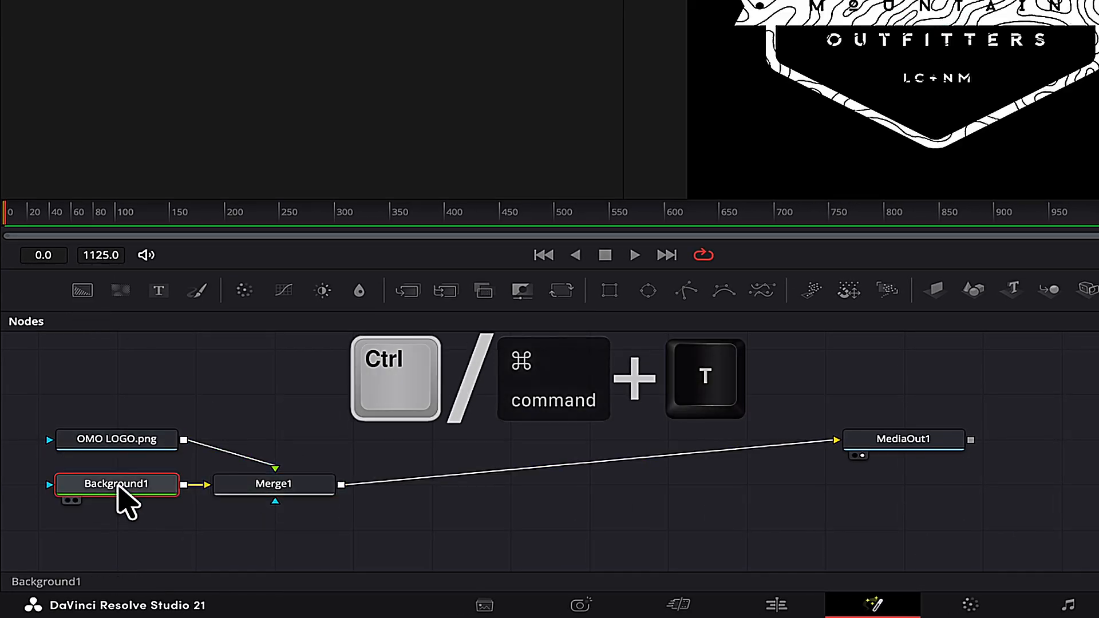
Add a rectangle mask to the background sized 1.0 × 1.0 with corner radius 0.2.
left_click(609, 290)
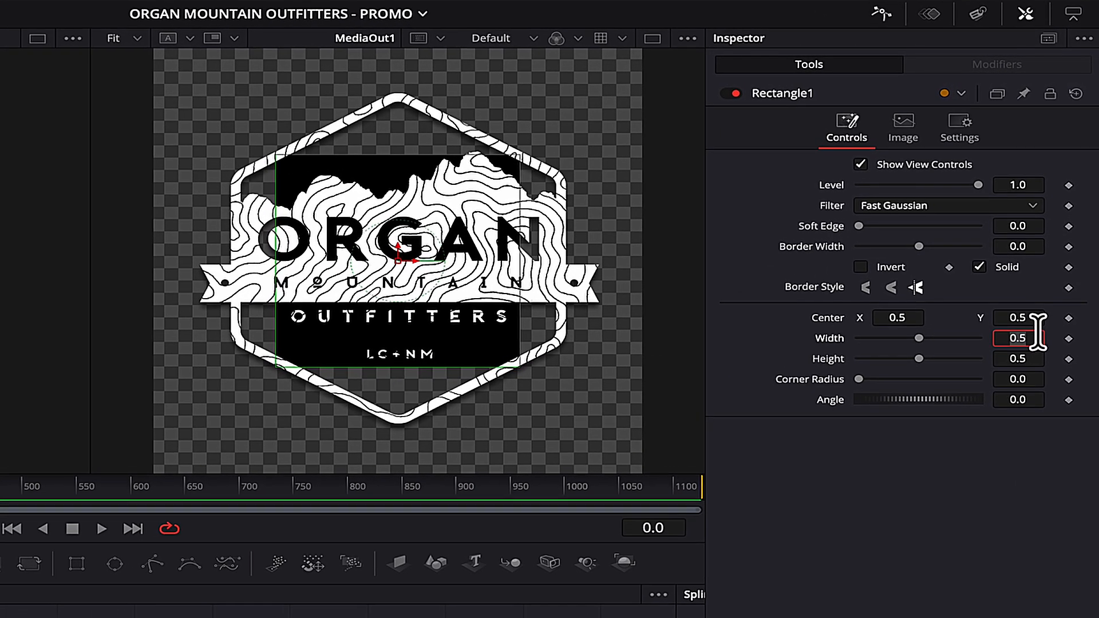
type("1")
key("Tab")
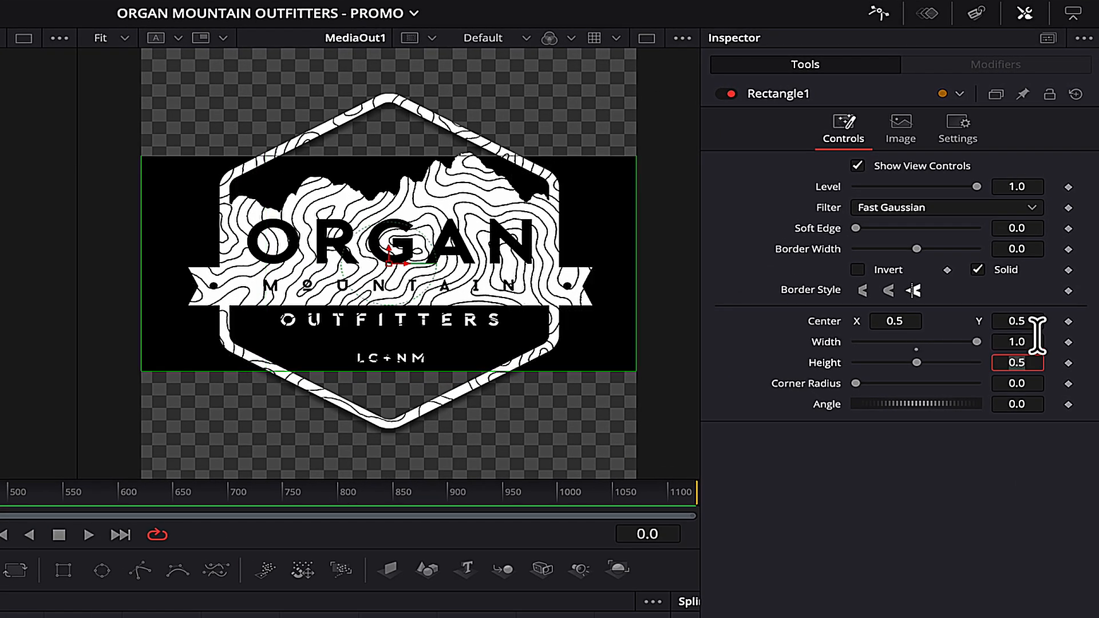
type("1")
key("Tab")
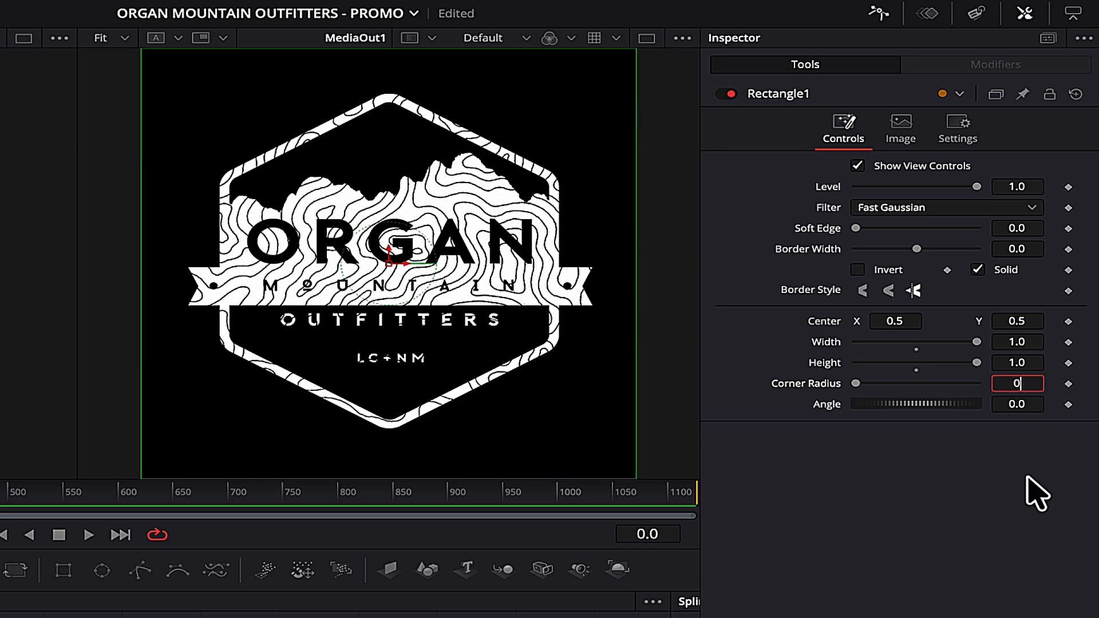
type("0.2")
key("Tab")
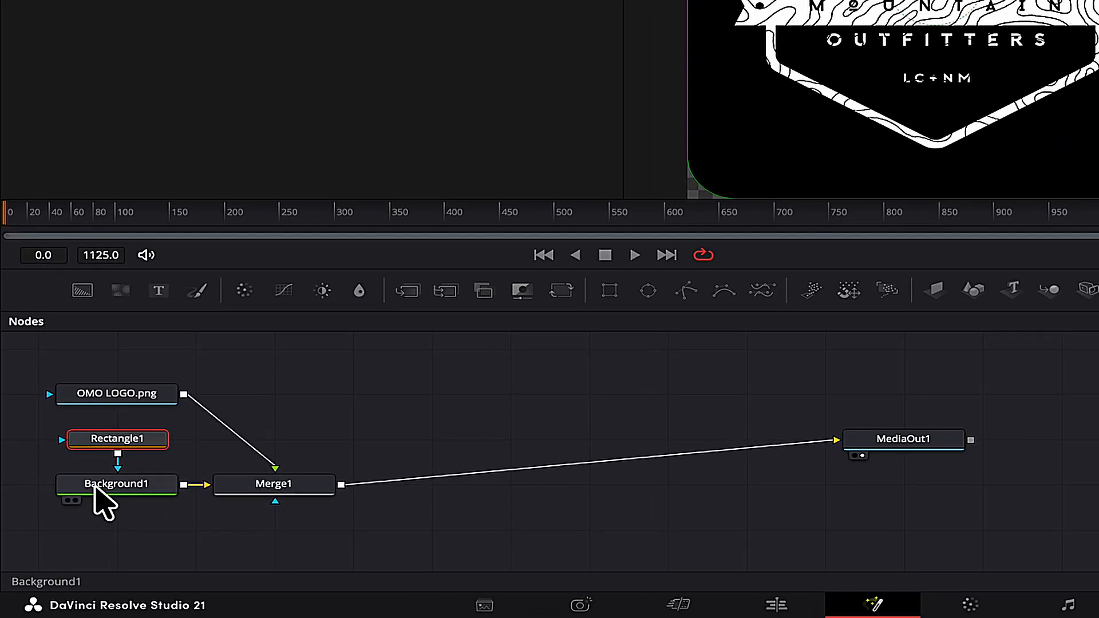
Set the background card's alpha to 0.8.
left_click(72, 529)
double_click(1021, 348)
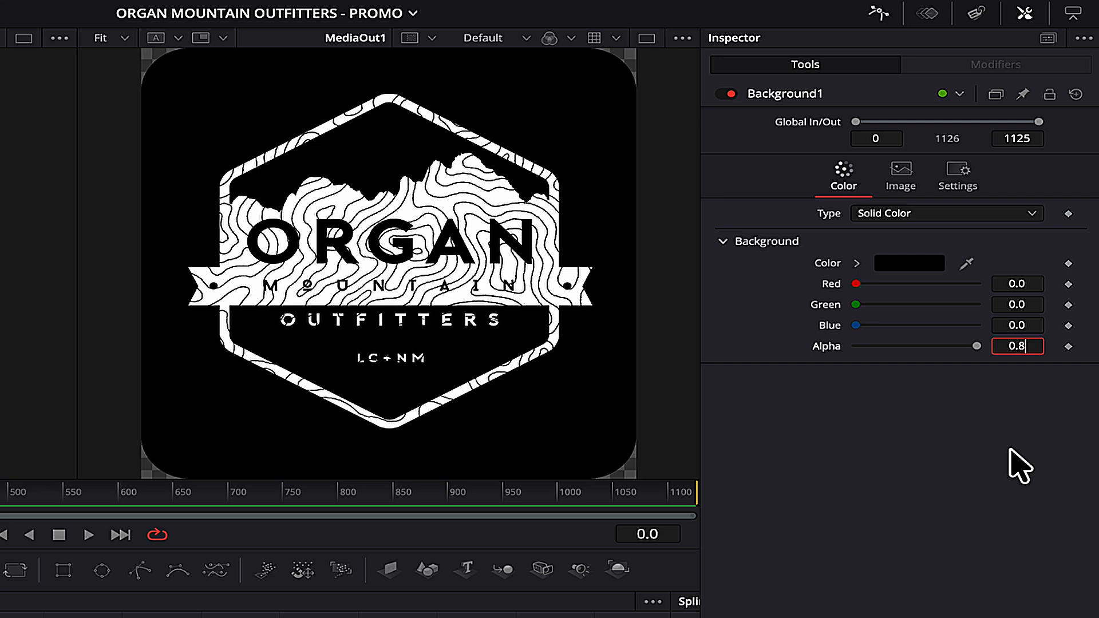
key("Tab")
Back on the Edit timeline, play the logo bug and park the playhead a second before its end.
left_click(518, 610)
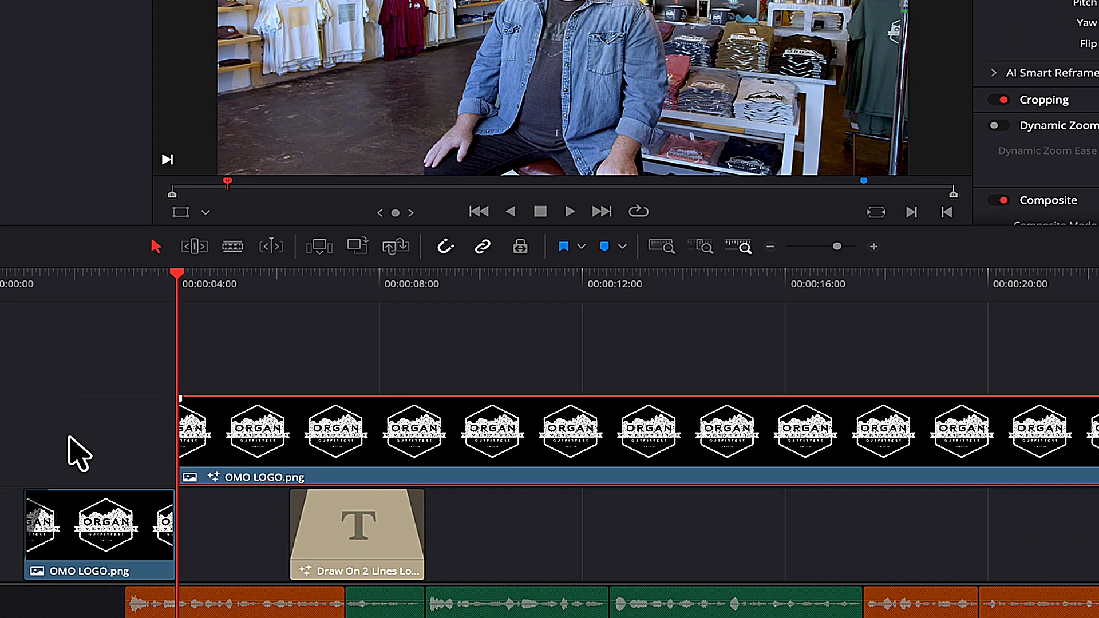
key("space")
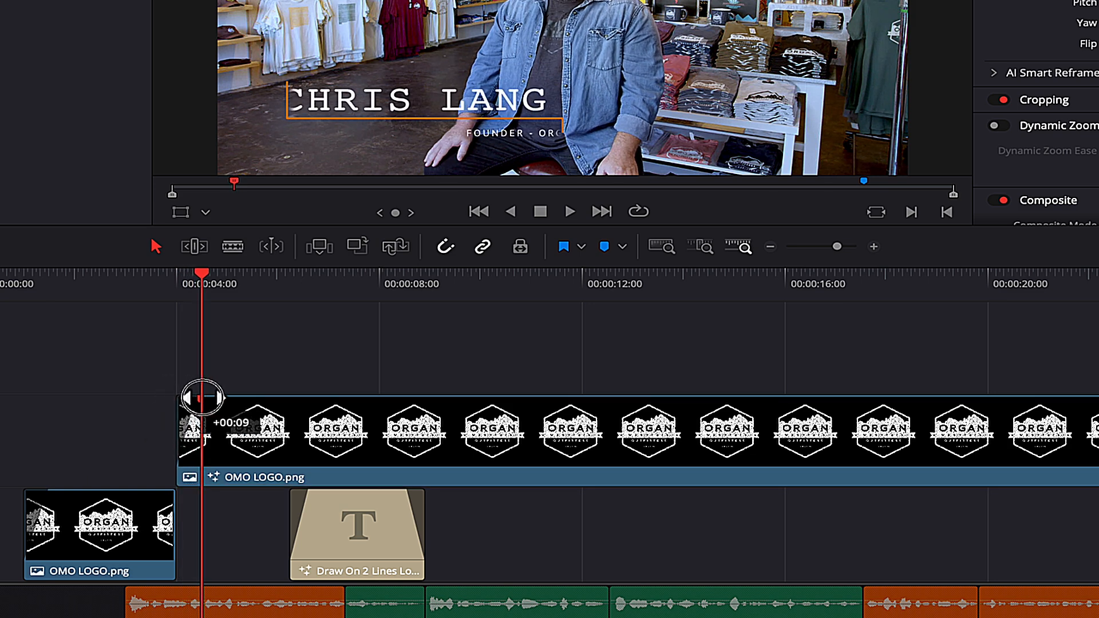
scroll(246, 392, "right", 20)
scroll(312, 368, "left", 5)
left_click(536, 282)
key("shift+Left")
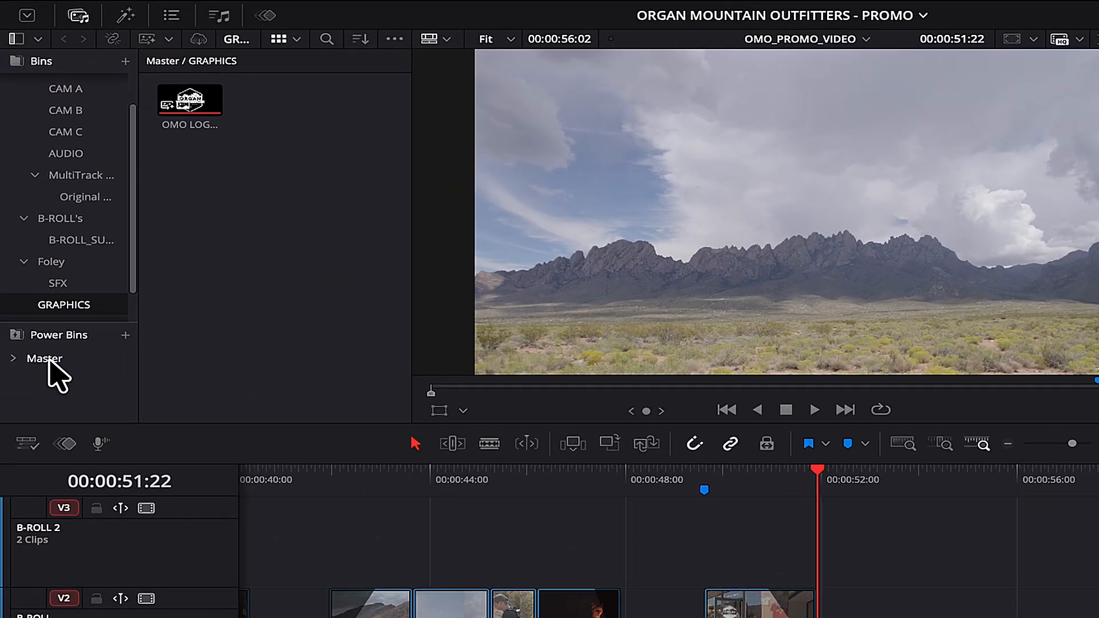
Place the Center Reveal title from Master > COMMERCIAL EDIT on the B-ROLL track and play it.
left_click(45, 359)
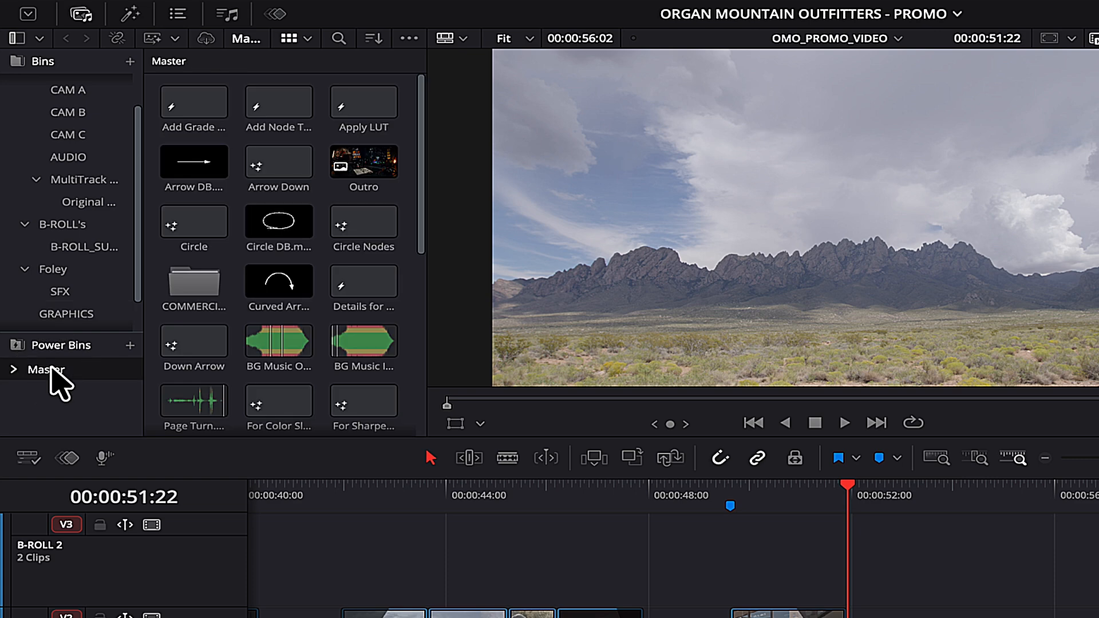
double_click(195, 274)
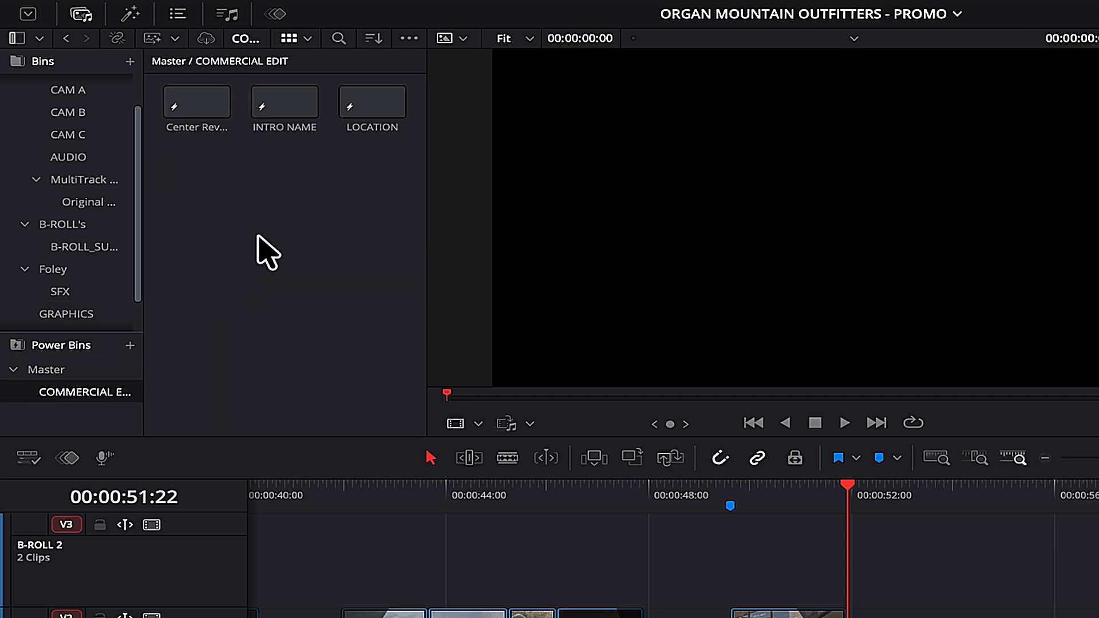
left_click(187, 112)
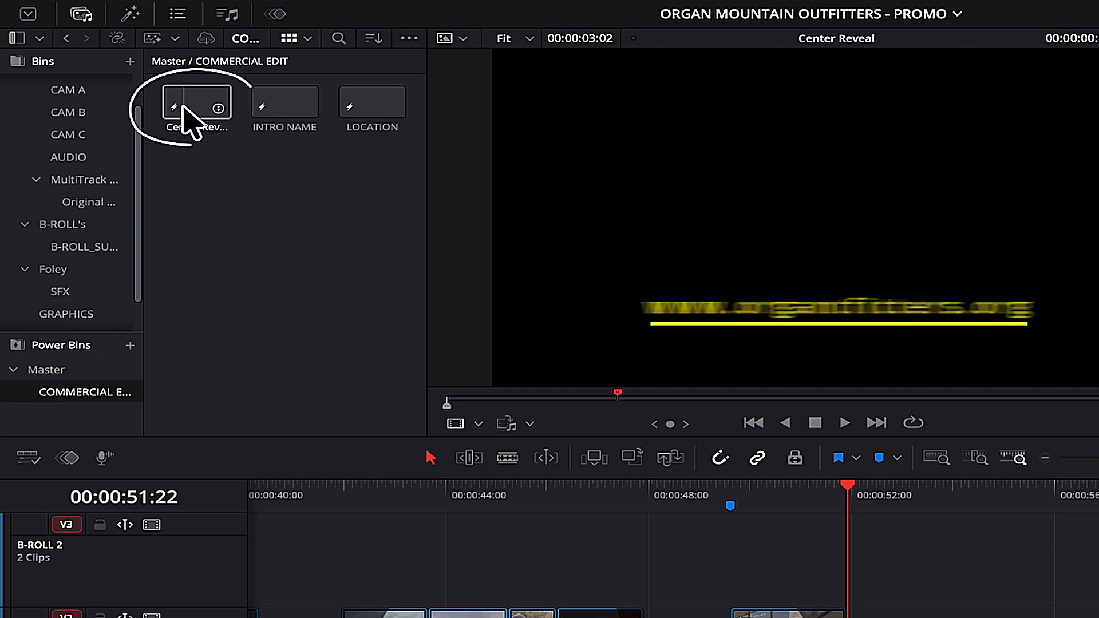
left_click_drag(194, 108, 945, 561)
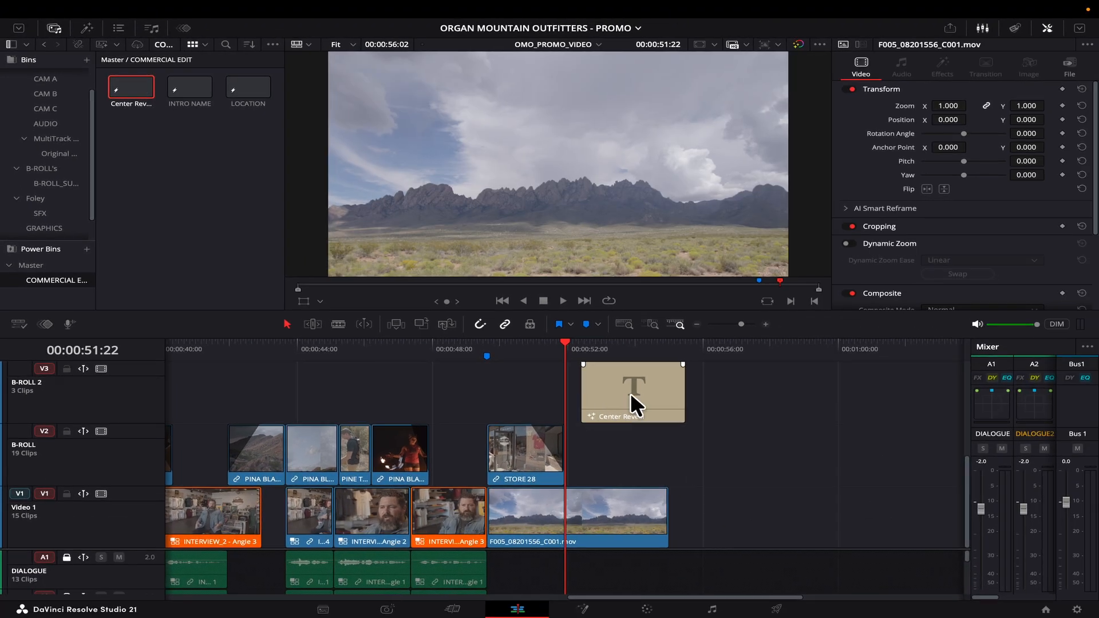
left_click_drag(630, 393, 617, 428)
key("space")
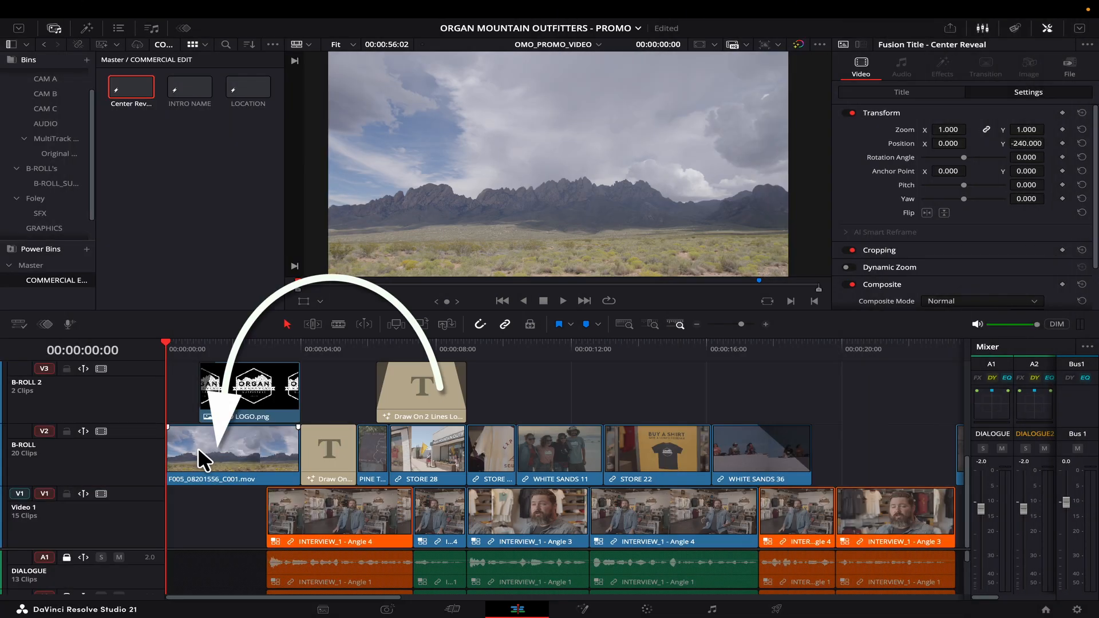
On the Color page, apply still 1.1.1's grade to closing mountain clip 37.
left_click(198, 447)
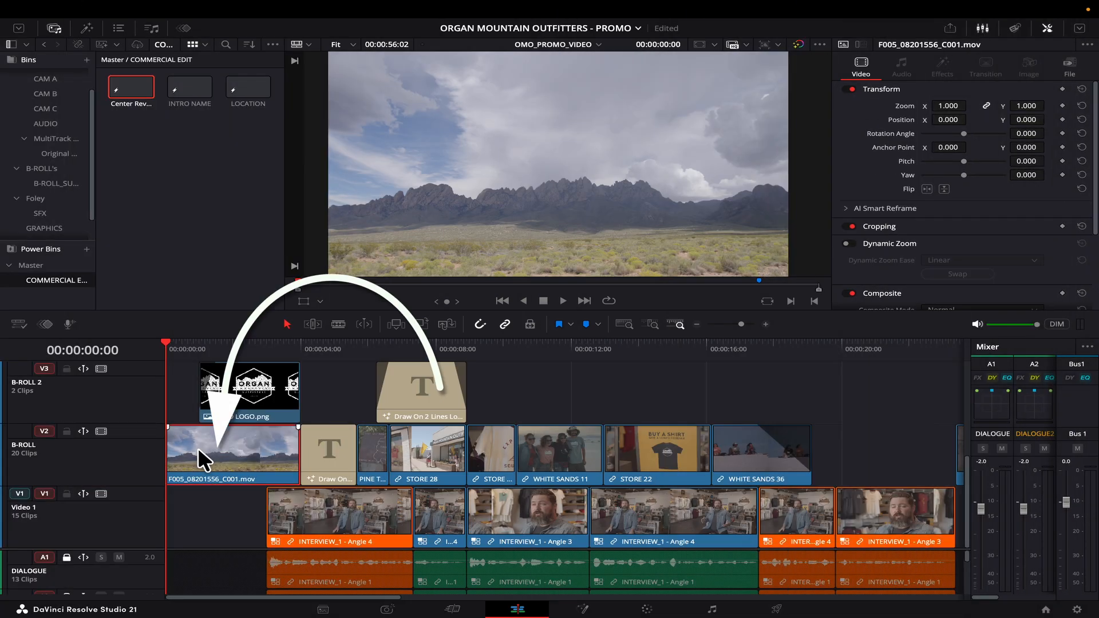
left_click(645, 608)
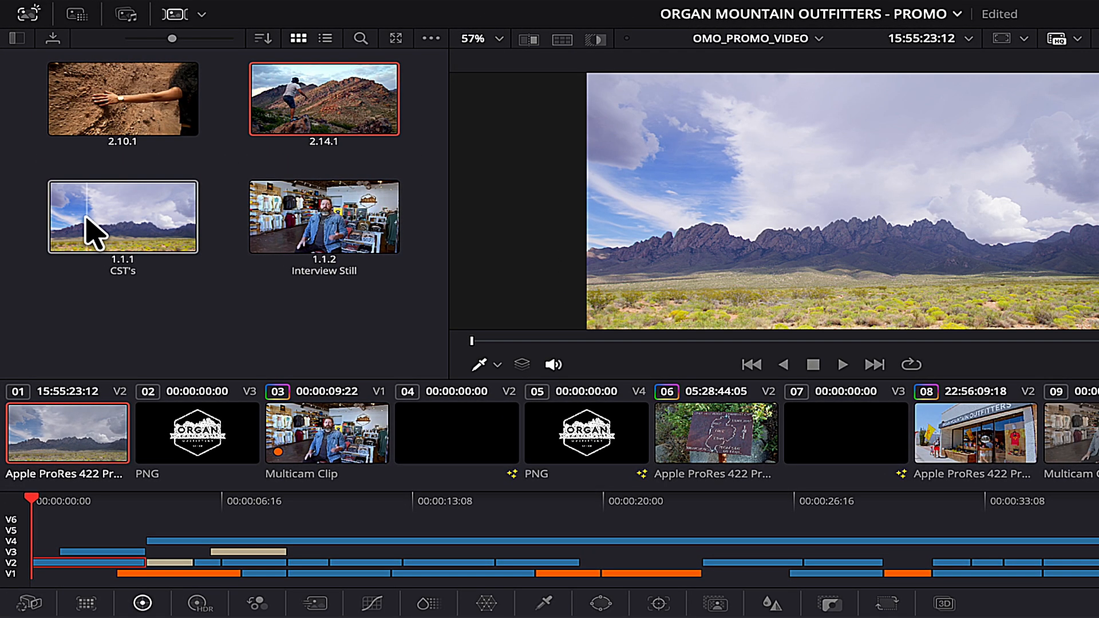
right_click(64, 168)
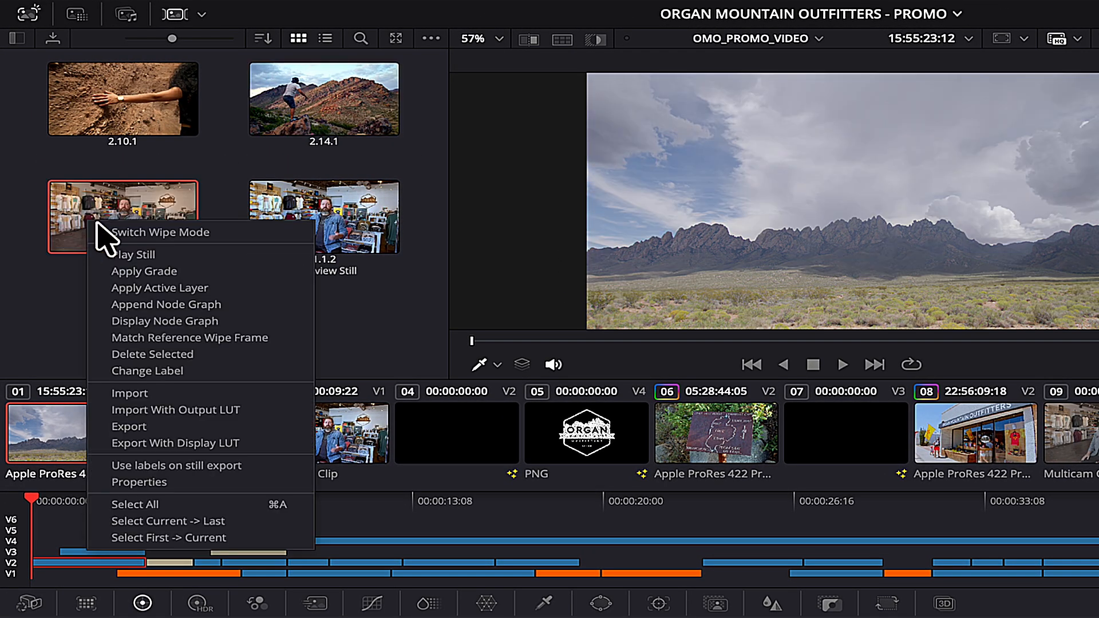
left_click(144, 272)
left_click(1053, 318)
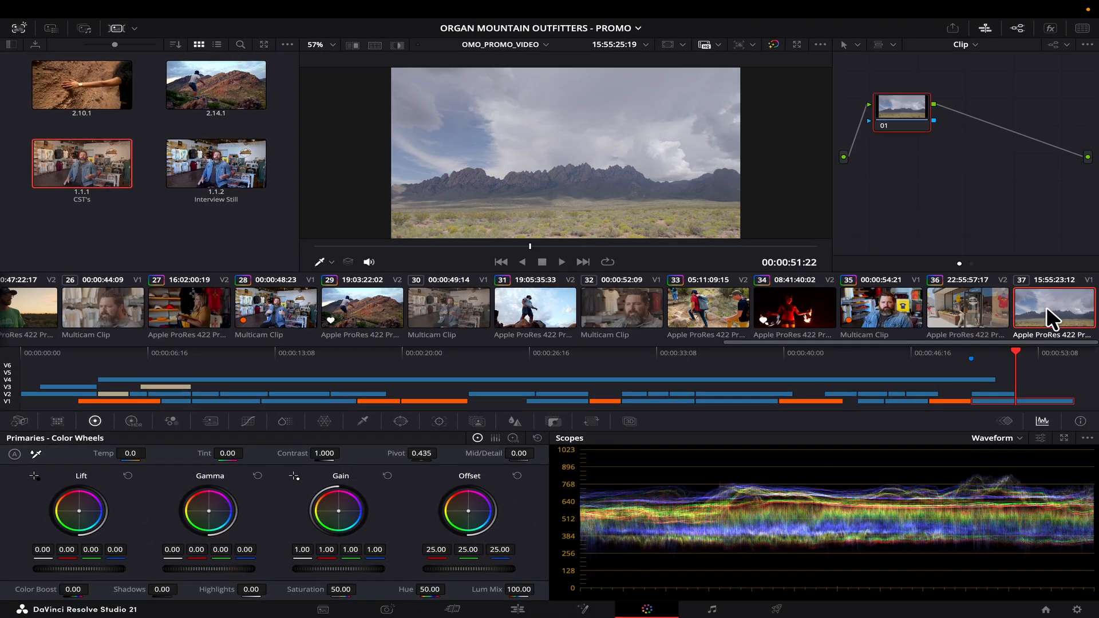
right_click(71, 155)
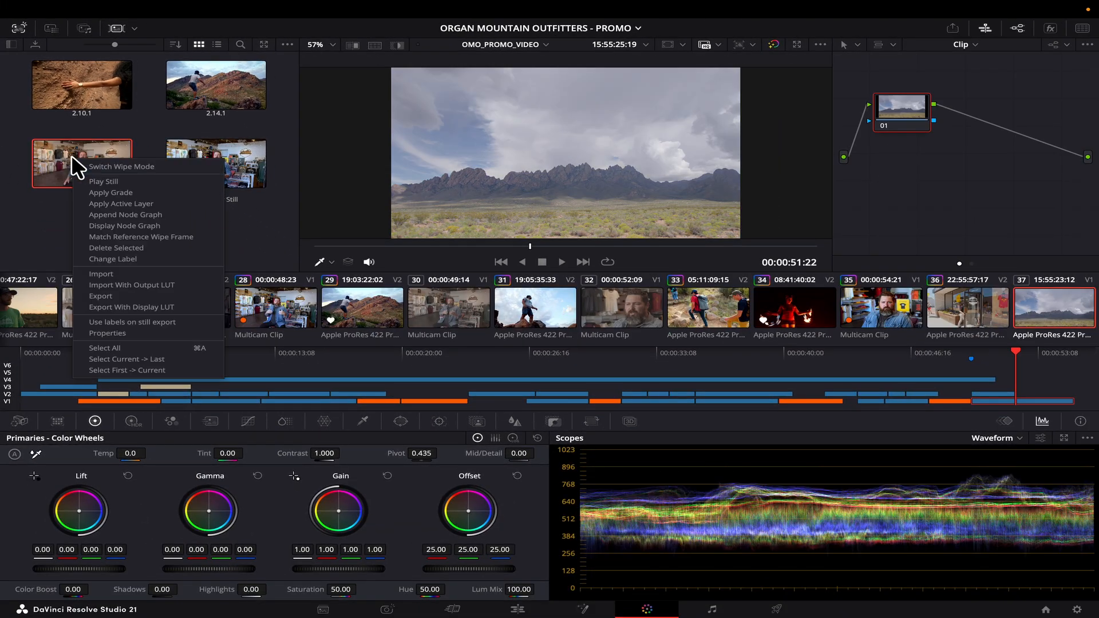
left_click(112, 192)
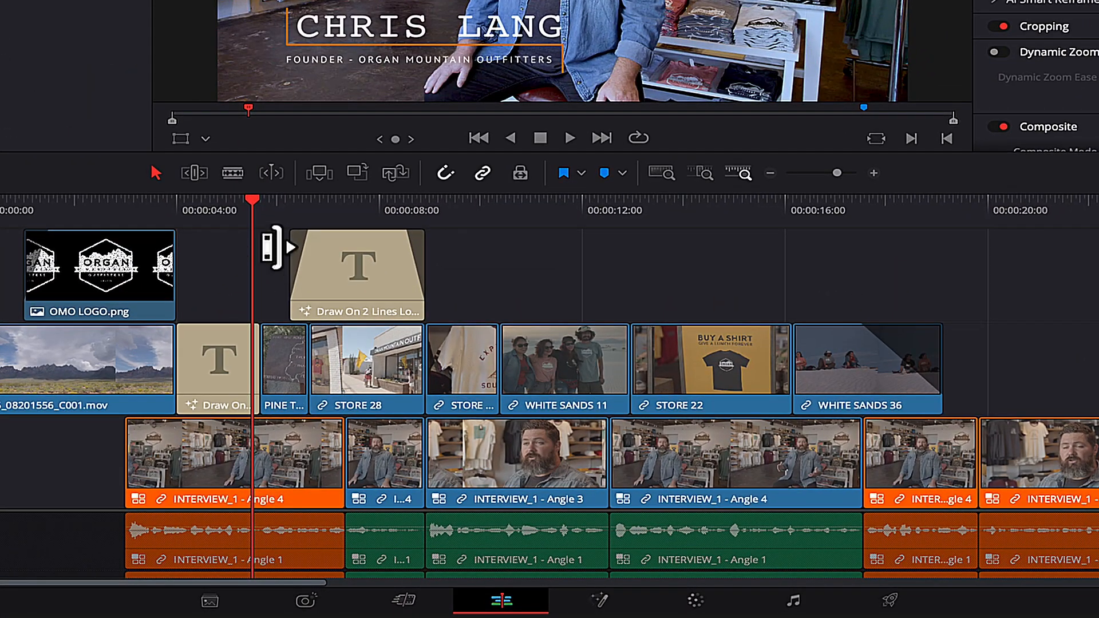
left_click(309, 202)
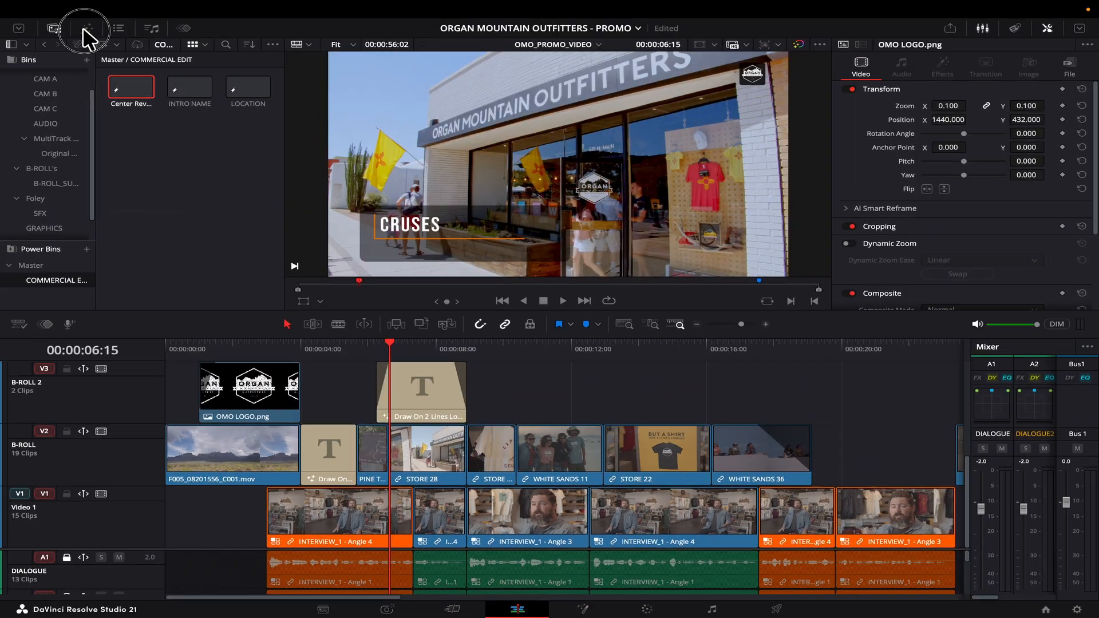
Add a Crash Zoom transition between the PINE T and STORE 28 clips.
left_click(83, 28)
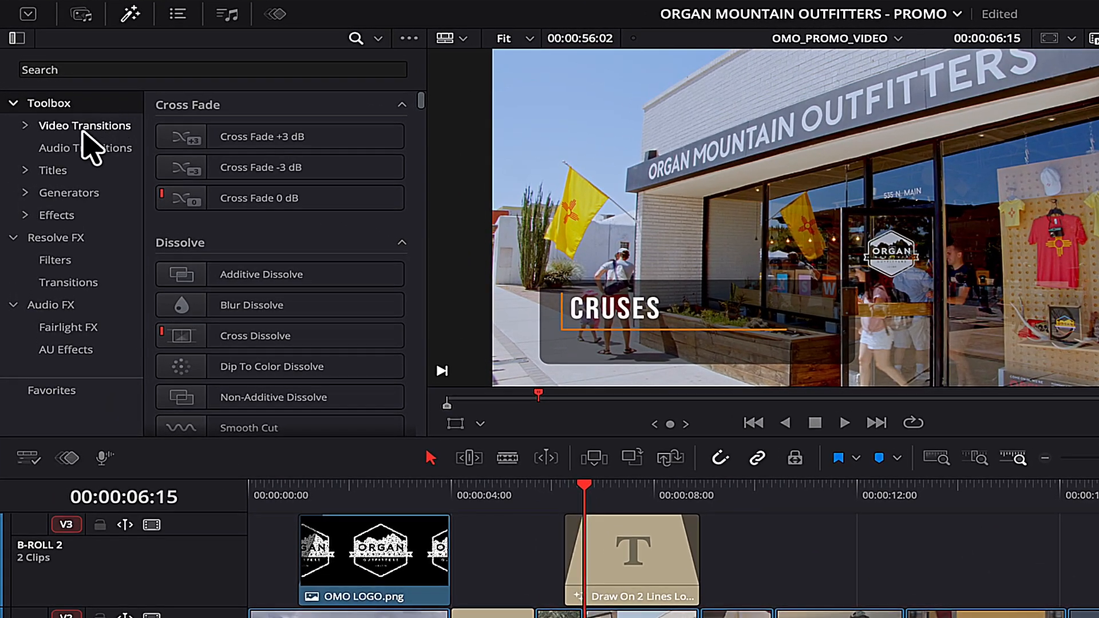
left_click(81, 126)
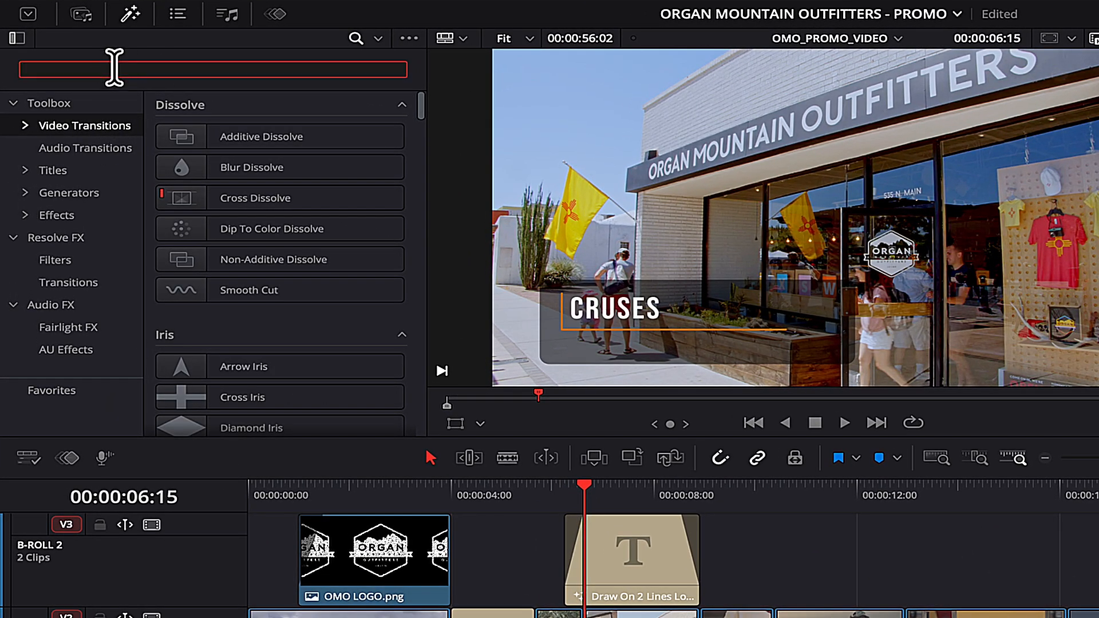
type("crash")
left_click_drag(191, 143, 439, 431)
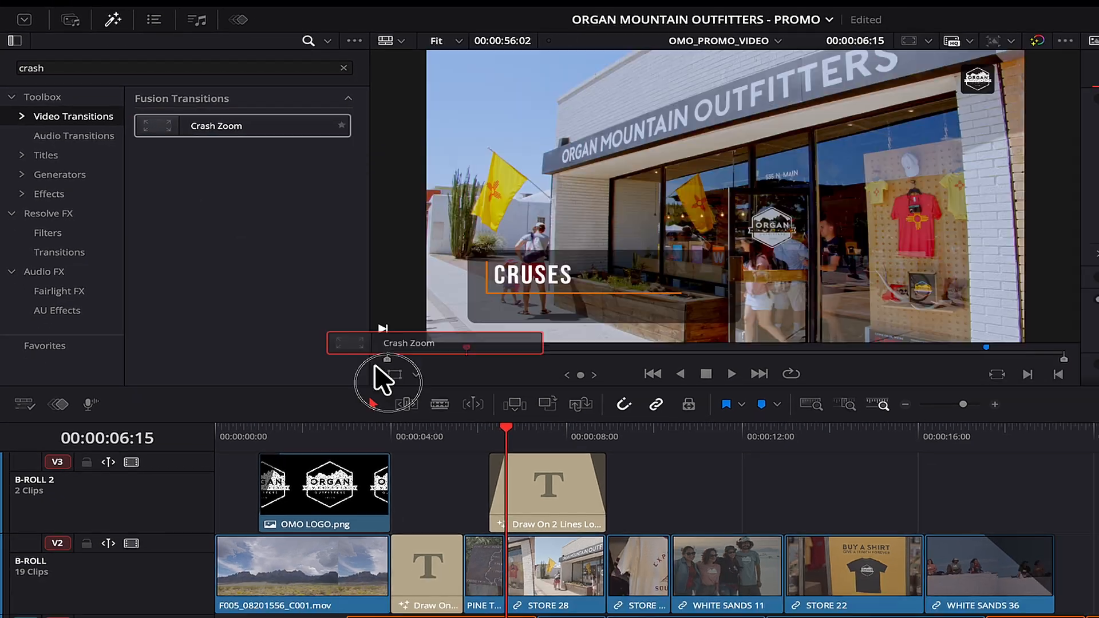
left_click_drag(382, 380, 506, 561)
left_click(462, 429)
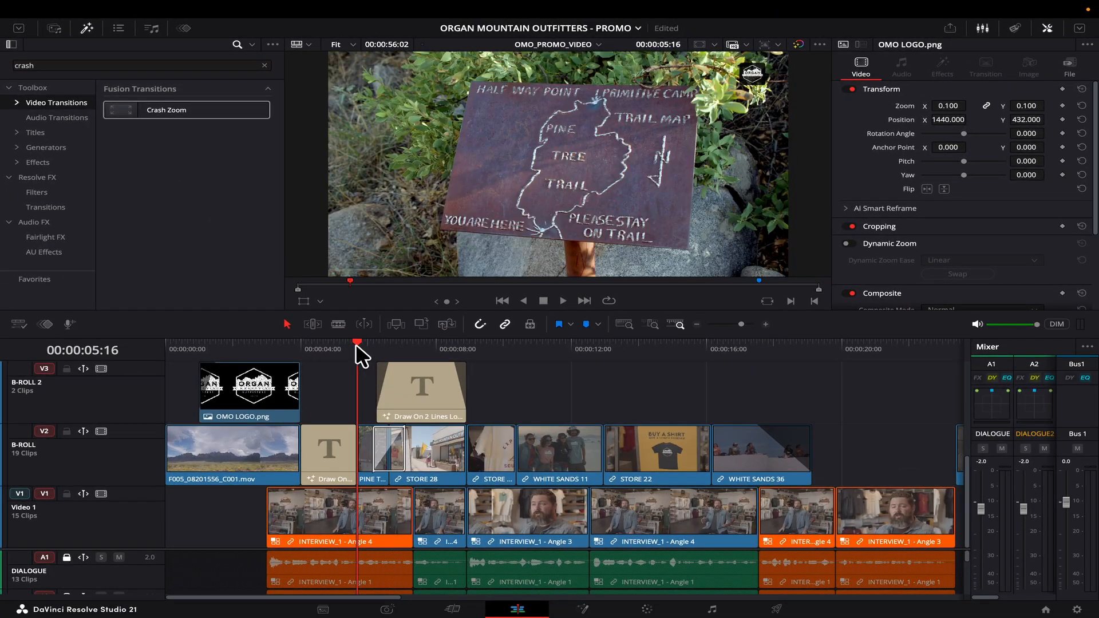
Place Foreground Wipe on the WHITE SANDS 11 cut and Horizon Reveal before STORE 22.
left_click_drag(357, 343, 509, 345)
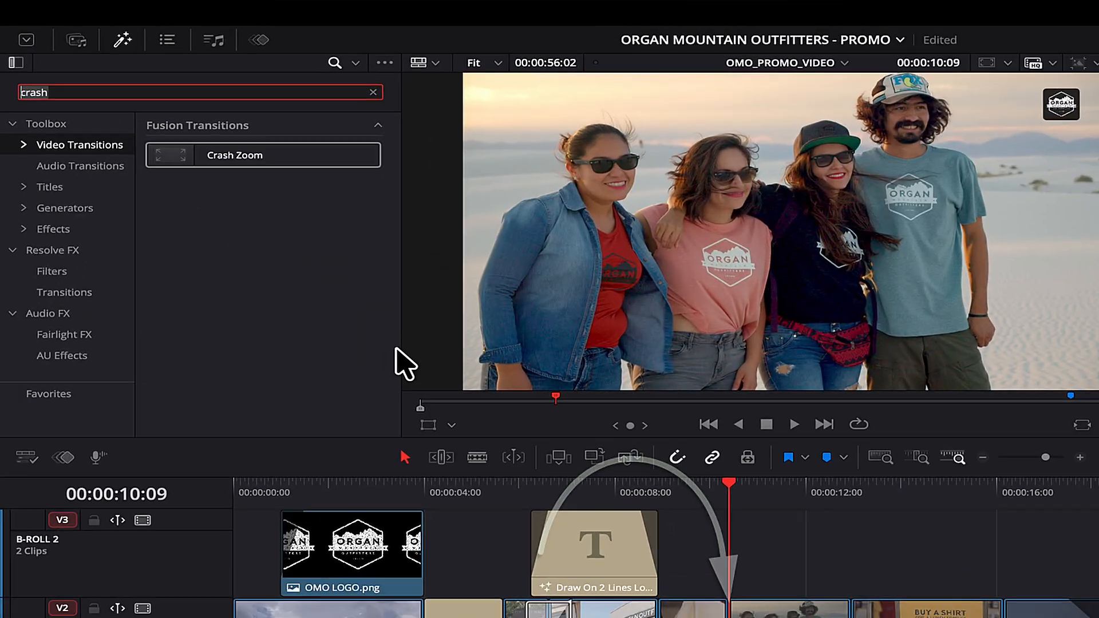
type("foreg")
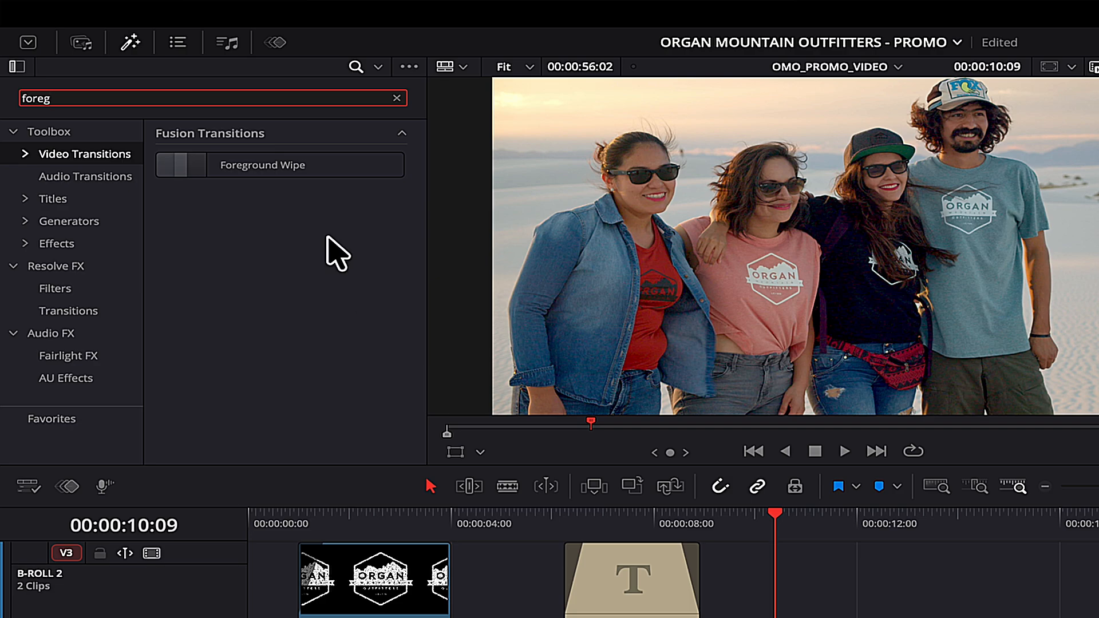
left_click_drag(309, 166, 757, 617)
left_click(906, 517)
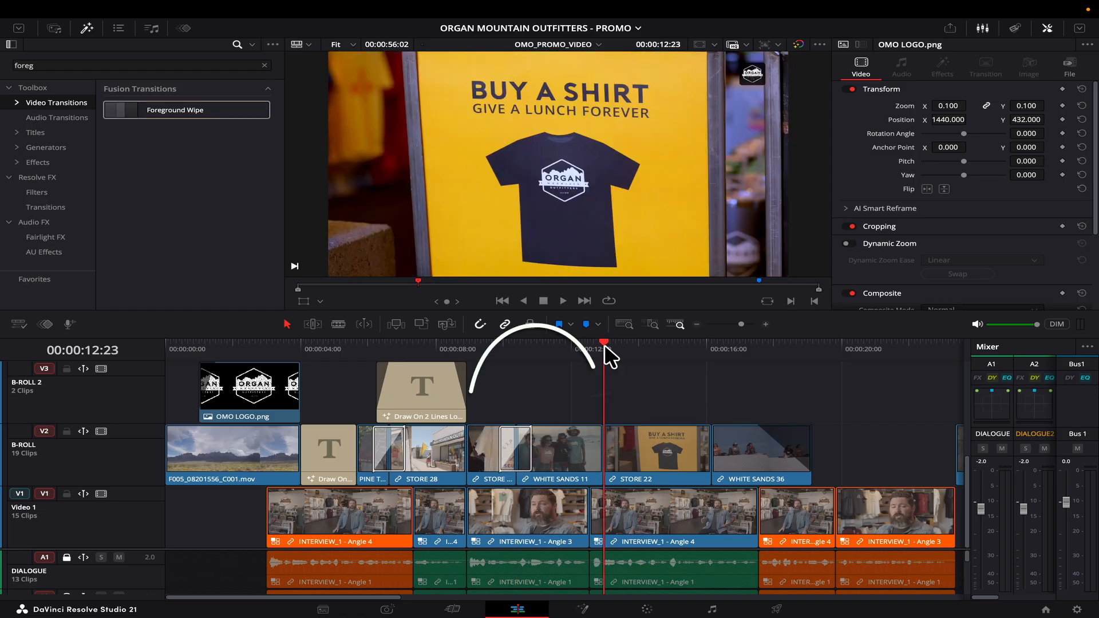
double_click(54, 65)
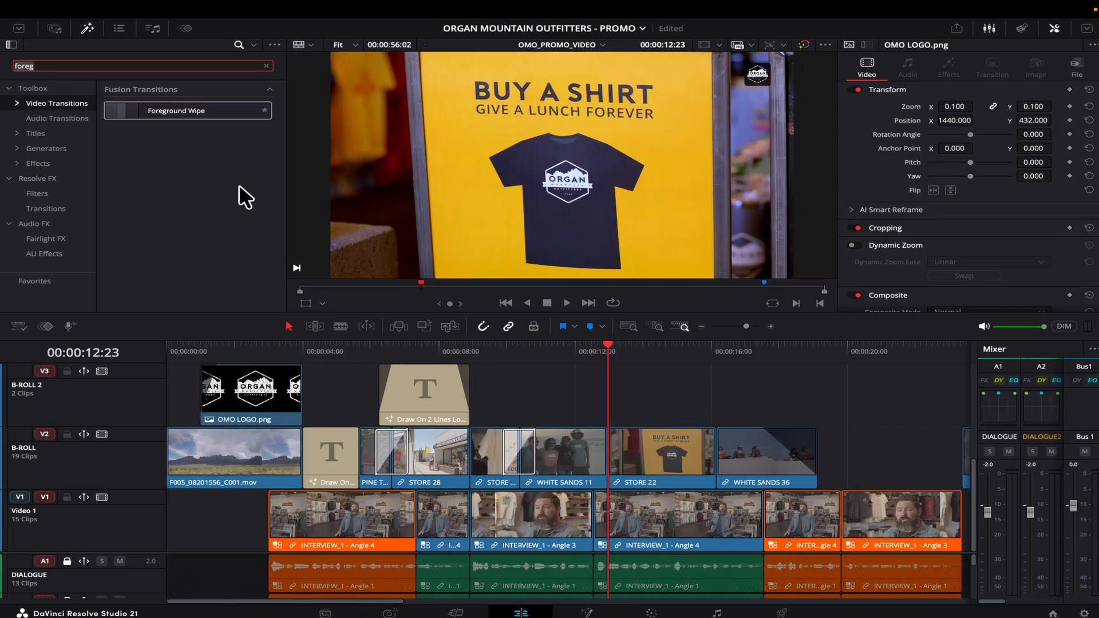
type("horiz")
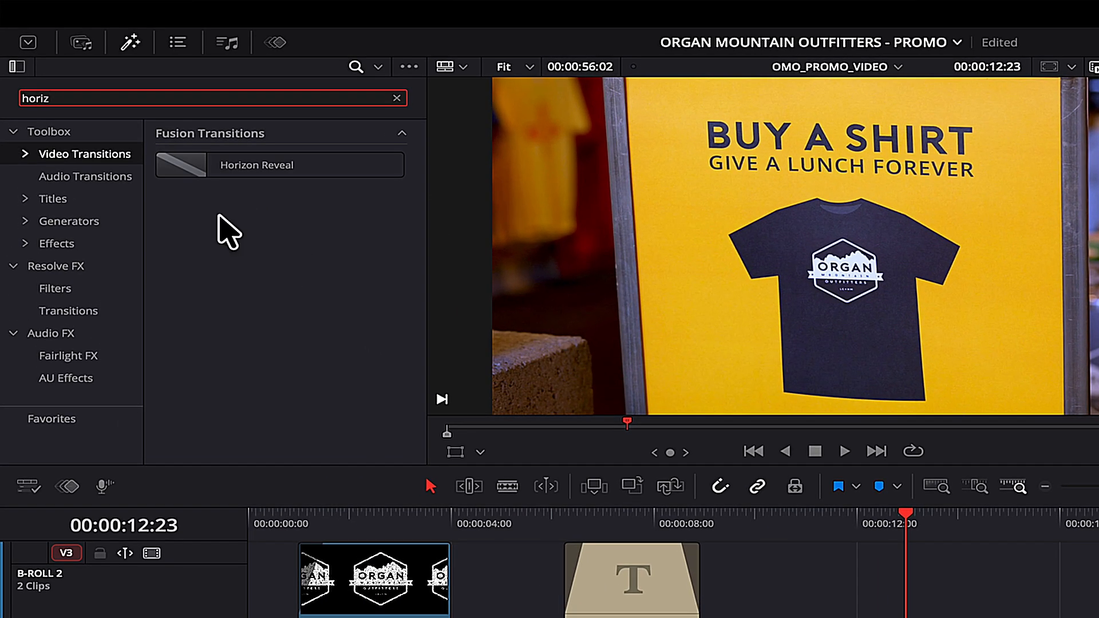
left_click_drag(229, 166, 900, 617)
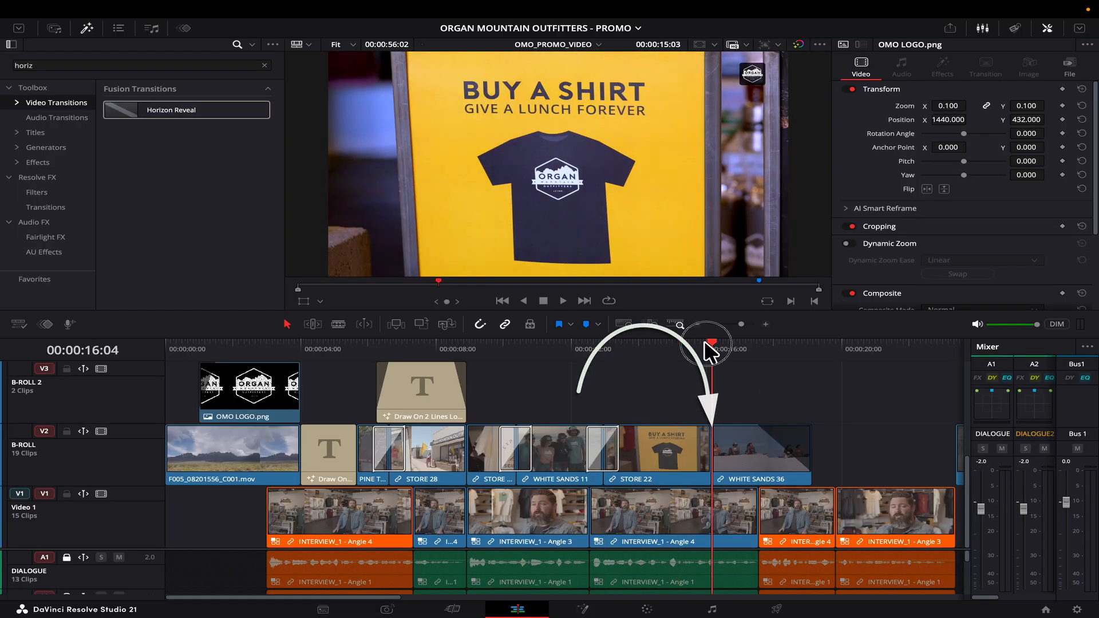
Add a Cross Dissolve into the WHITE SANDS 36 clip.
double_click(54, 65)
key("BackSpace")
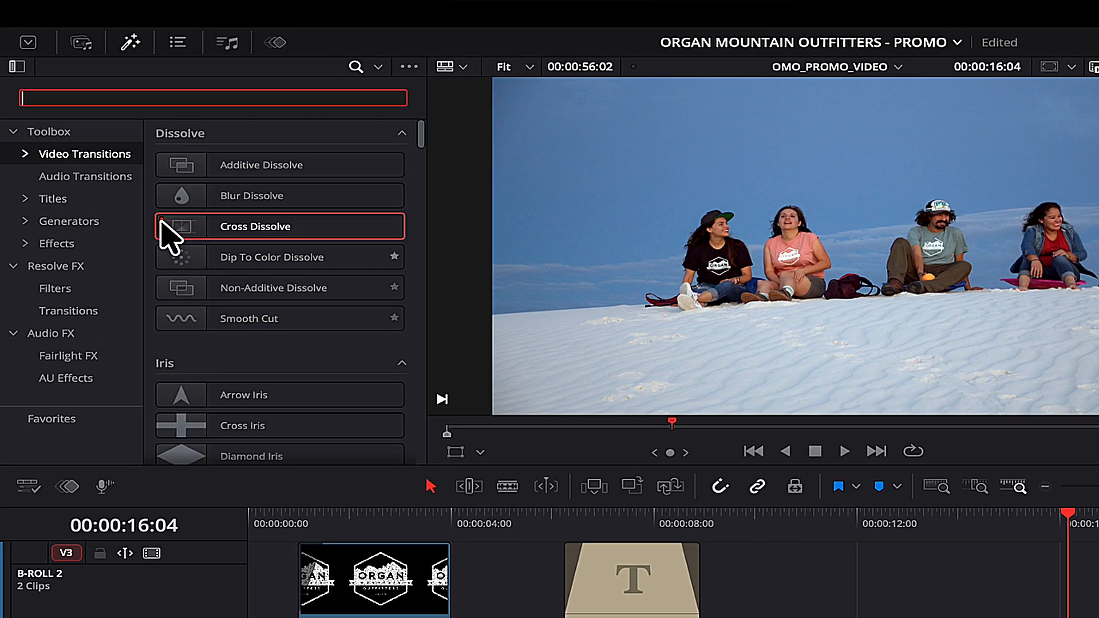
left_click_drag(180, 238, 1067, 617)
left_click_drag(711, 452, 711, 452)
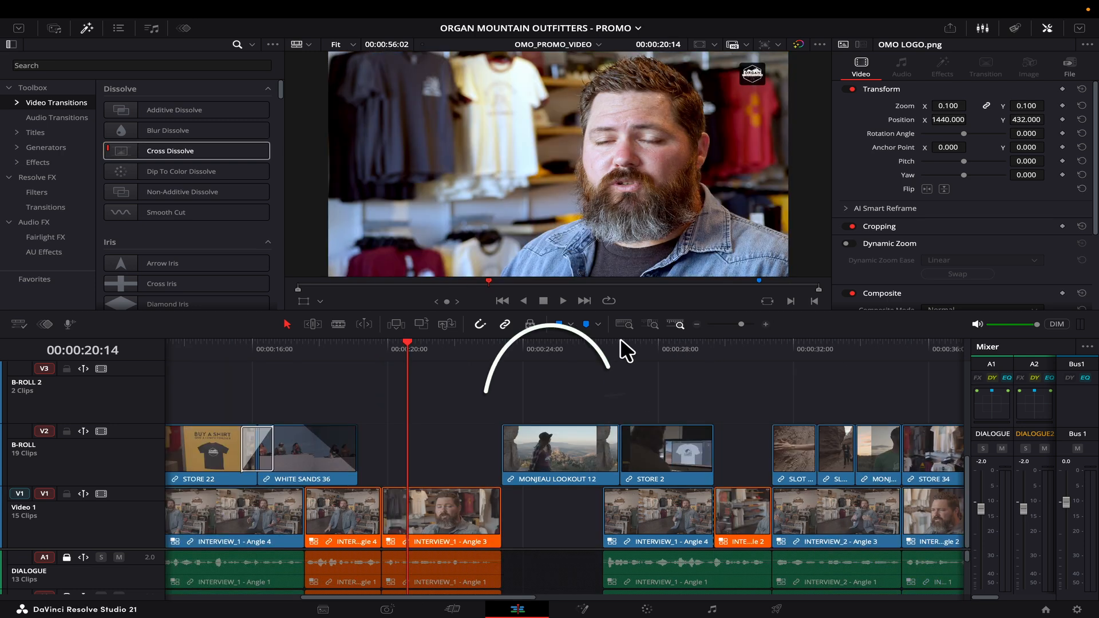
left_click(620, 346)
Add a Film Strip transition between MONJEAU LOOKOUT 12 and STORE 2.
left_click(50, 64)
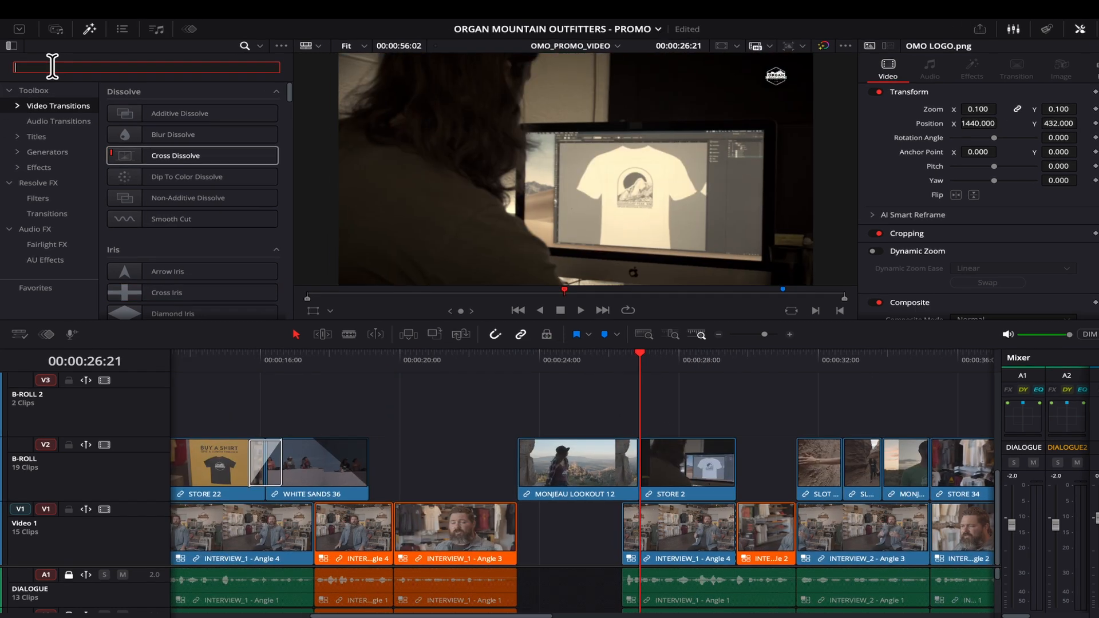
type("film")
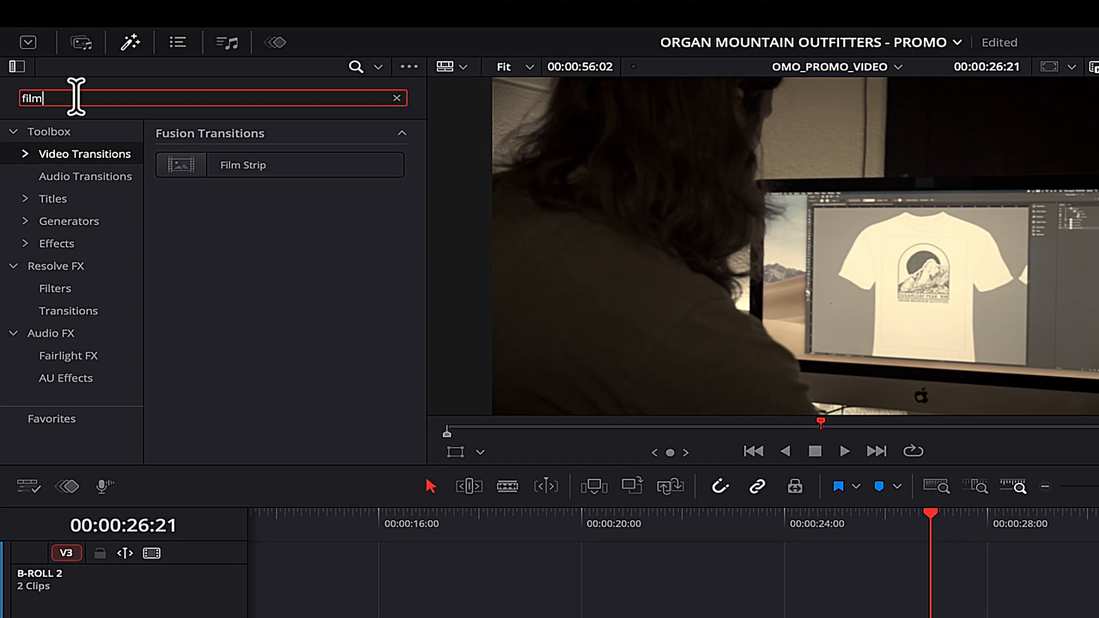
left_click_drag(184, 172, 925, 617)
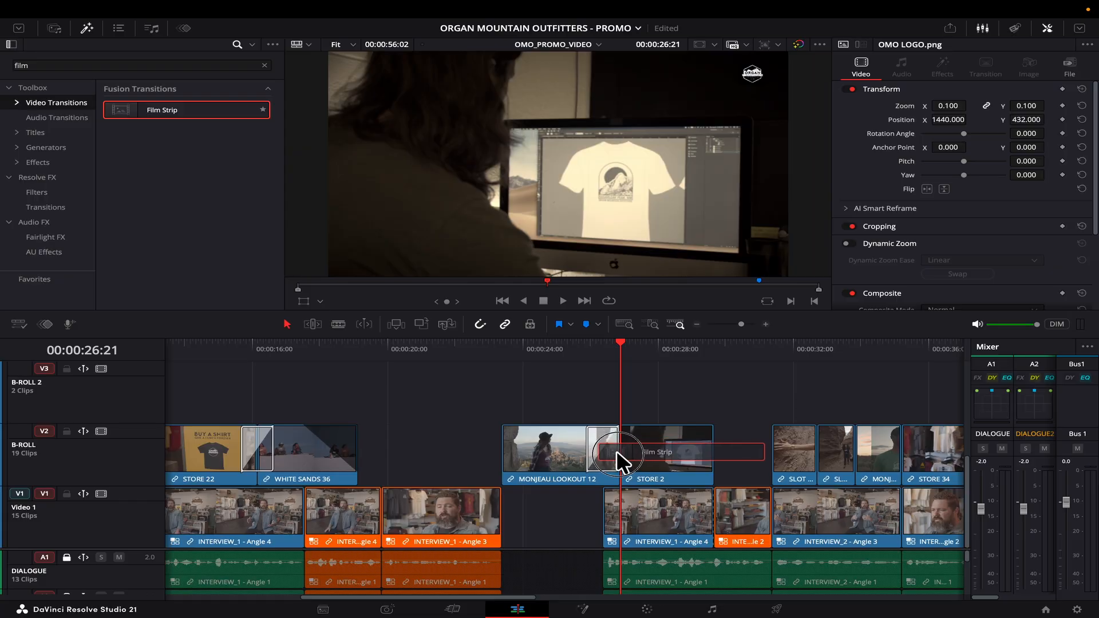
left_click_drag(616, 451, 617, 451)
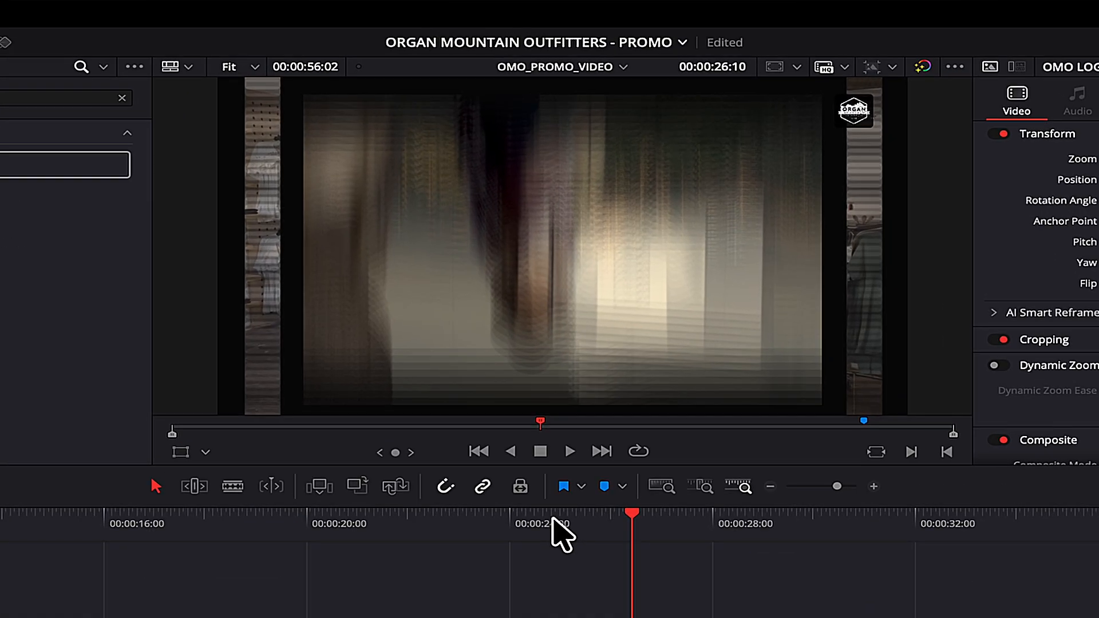
key("Left")
key("Left")
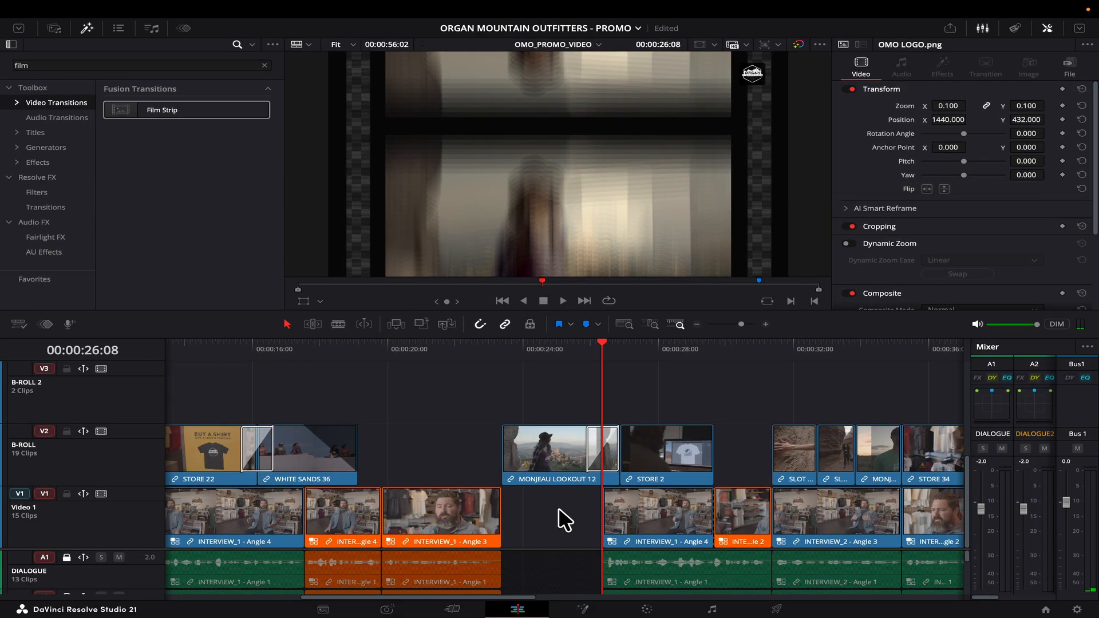
Unlink INTERVIEW_1 - Angle 4, extend its video back under the transition, then relink.
key("super+equal")
key("super+equal")
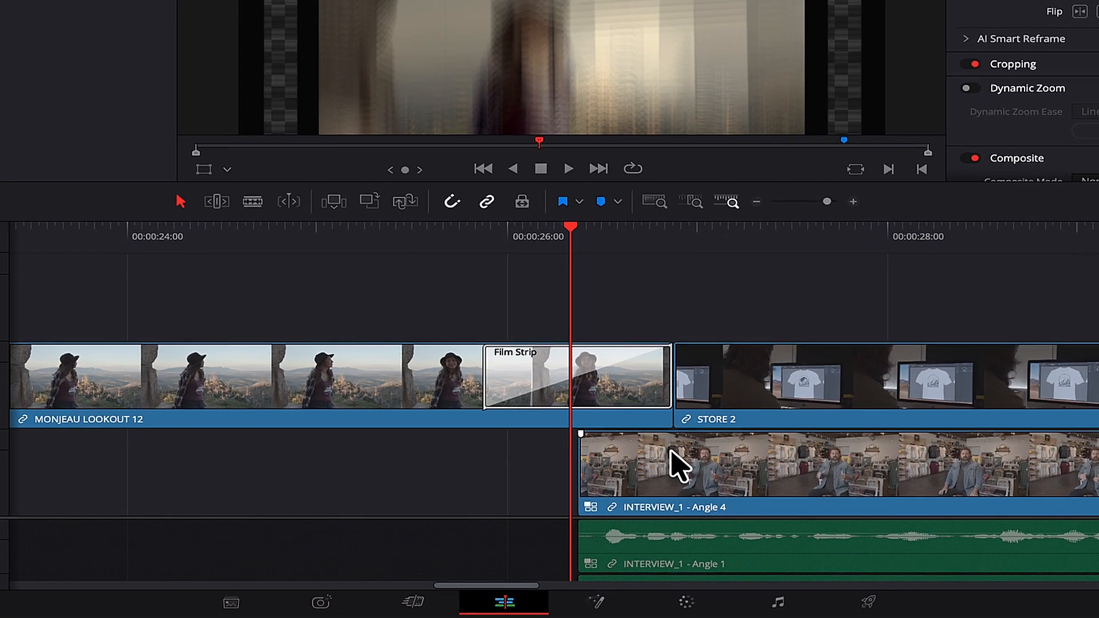
left_click(636, 502)
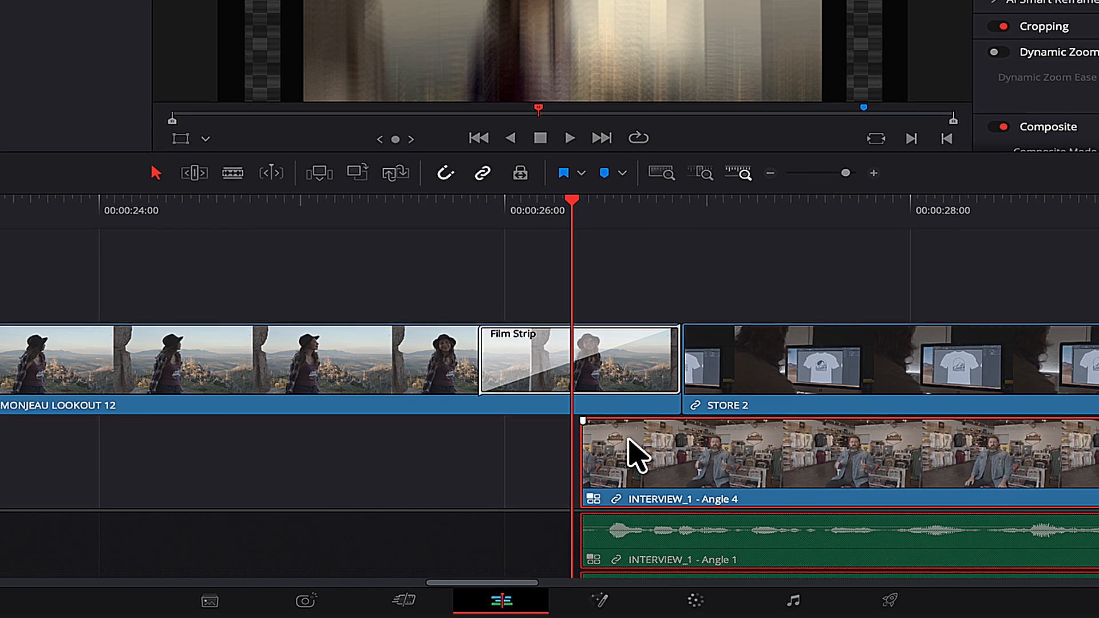
right_click(608, 452)
left_click(650, 429)
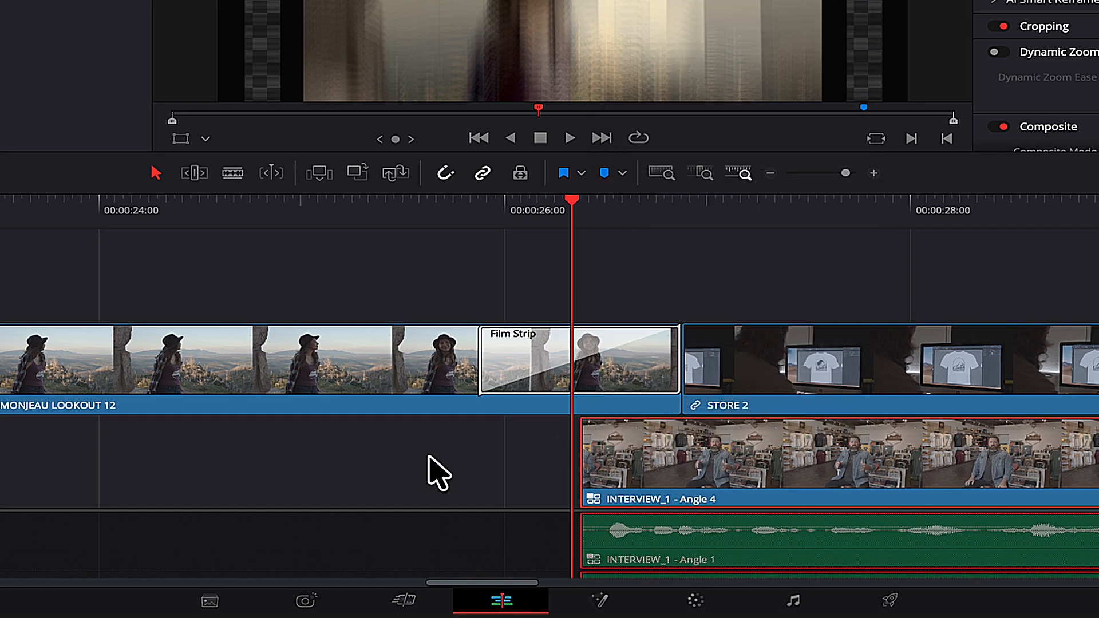
left_click_drag(596, 454, 480, 456)
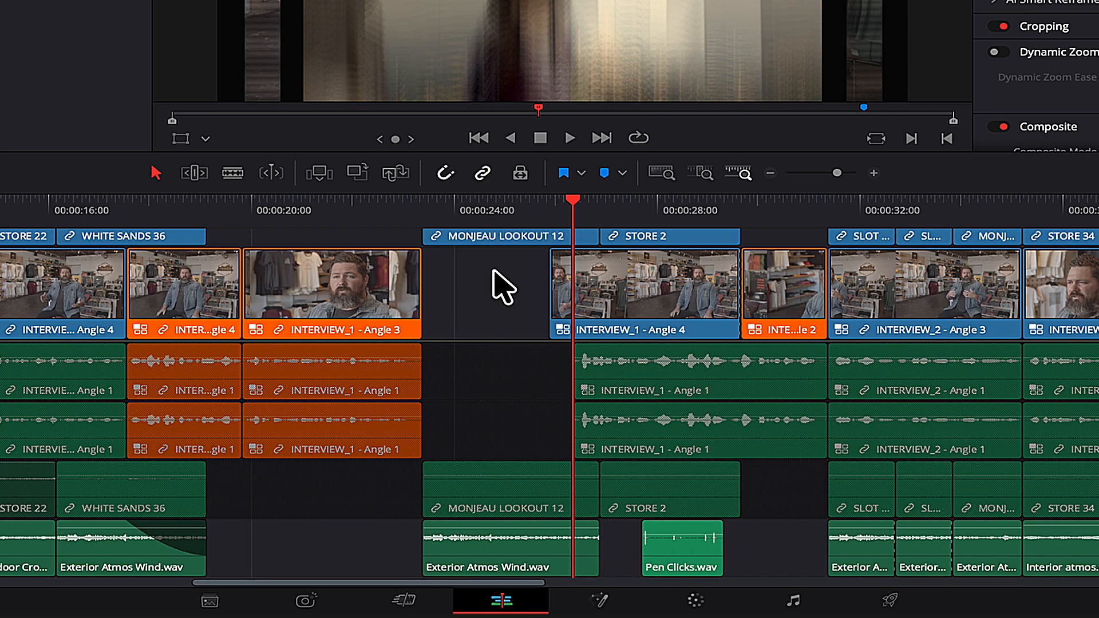
left_click_drag(499, 269, 637, 430)
right_click(637, 430)
left_click(652, 422)
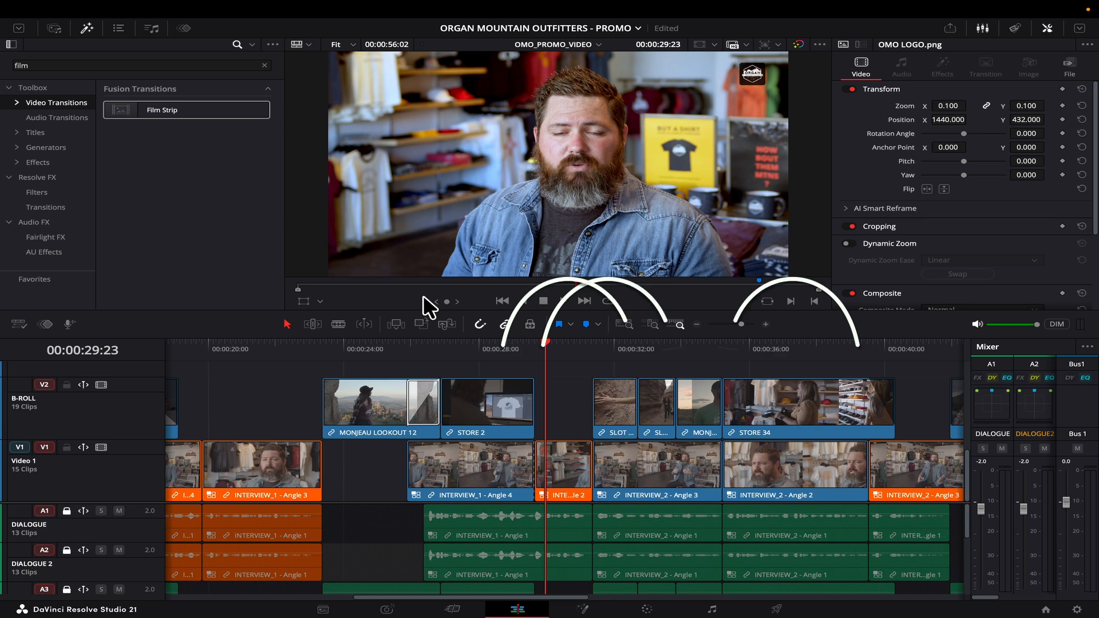
Add Cross Dissolves after SLOT and before STORE 34, shortening them to 18 and 16 frames.
left_click(264, 66)
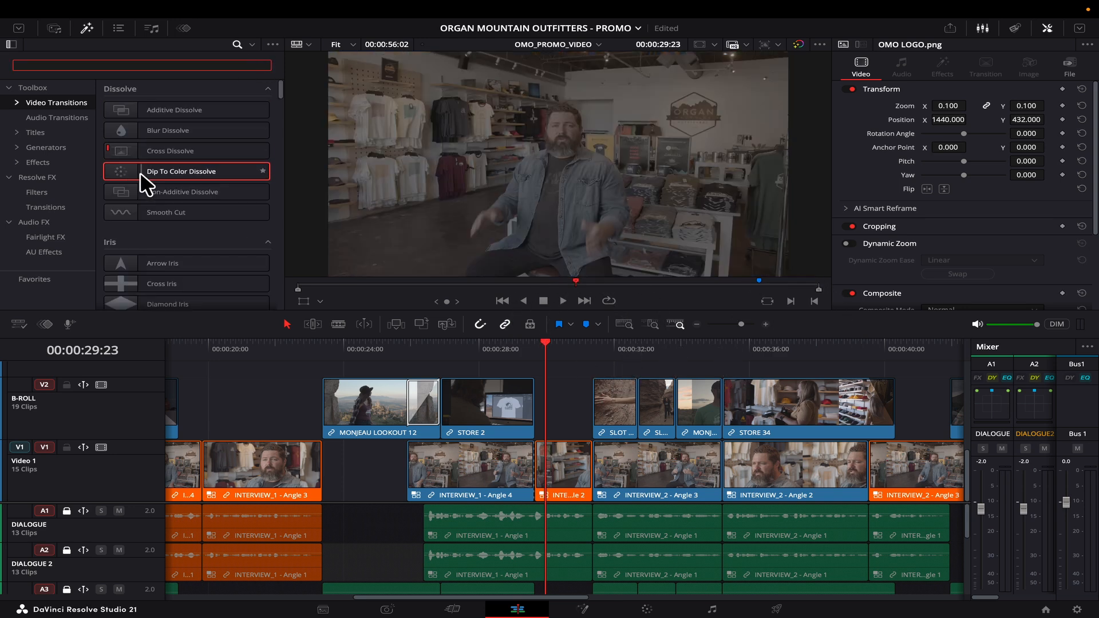
left_click_drag(122, 150, 631, 412)
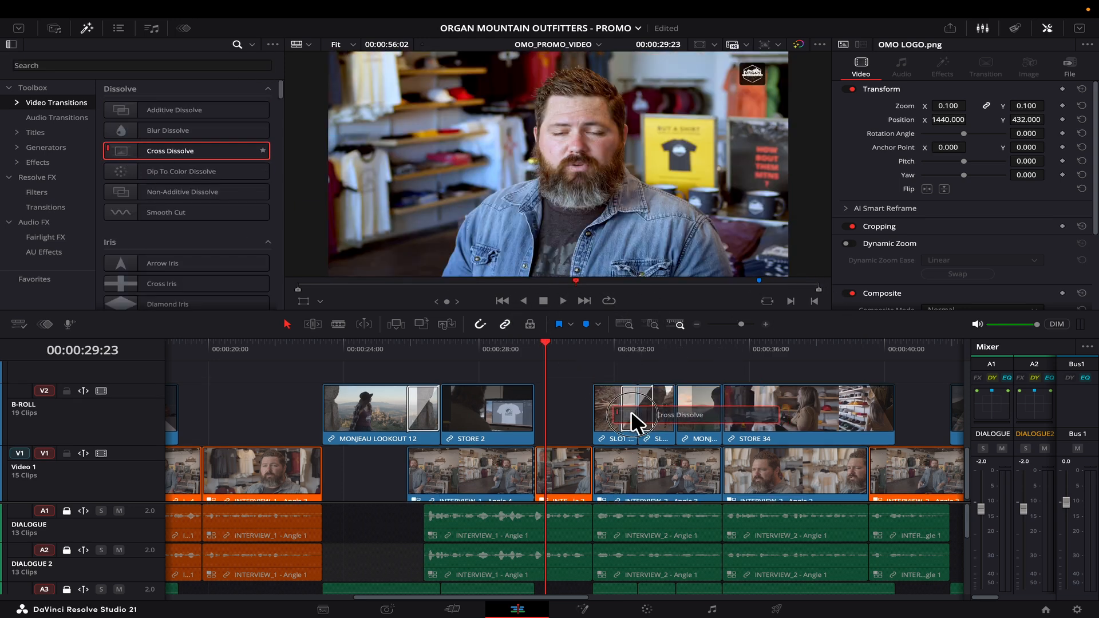
left_click_drag(120, 150, 674, 407)
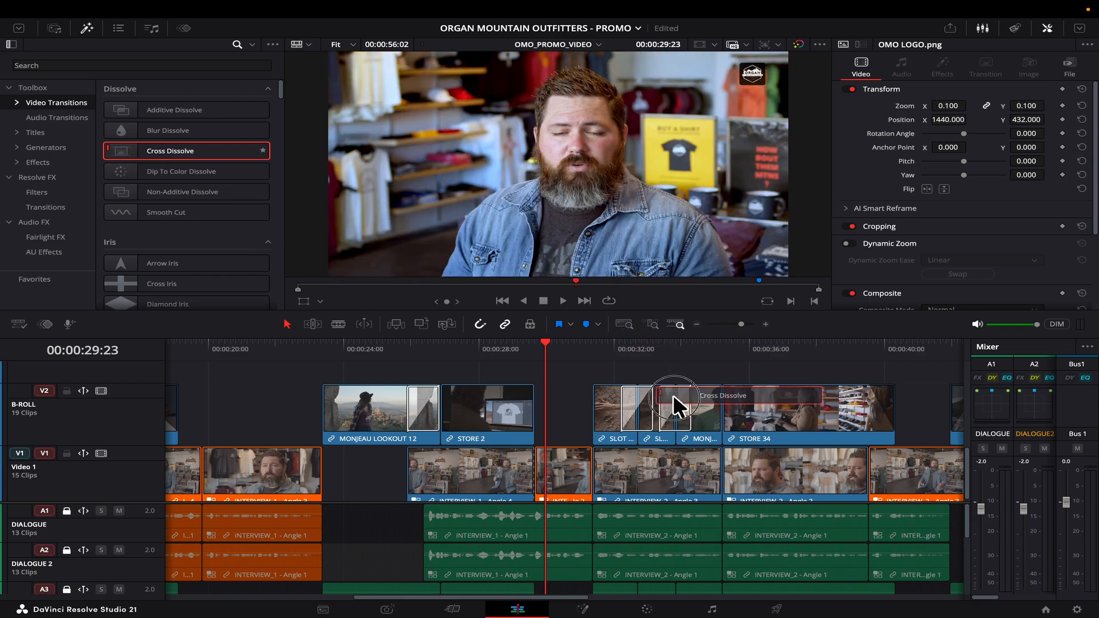
left_click_drag(572, 306, 720, 415)
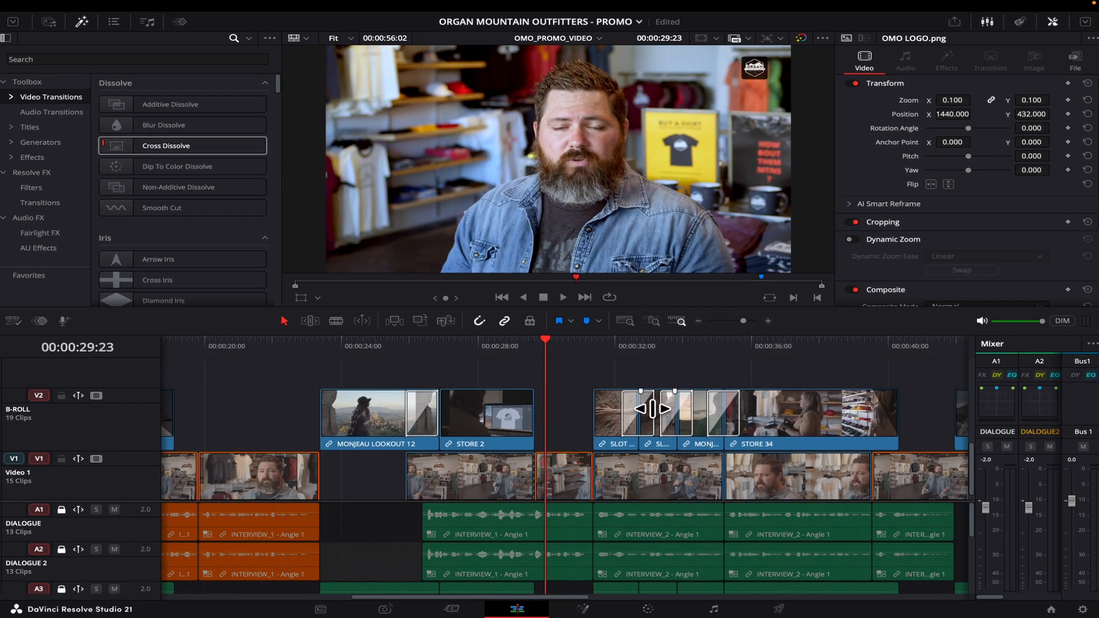
left_click_drag(651, 412, 648, 412)
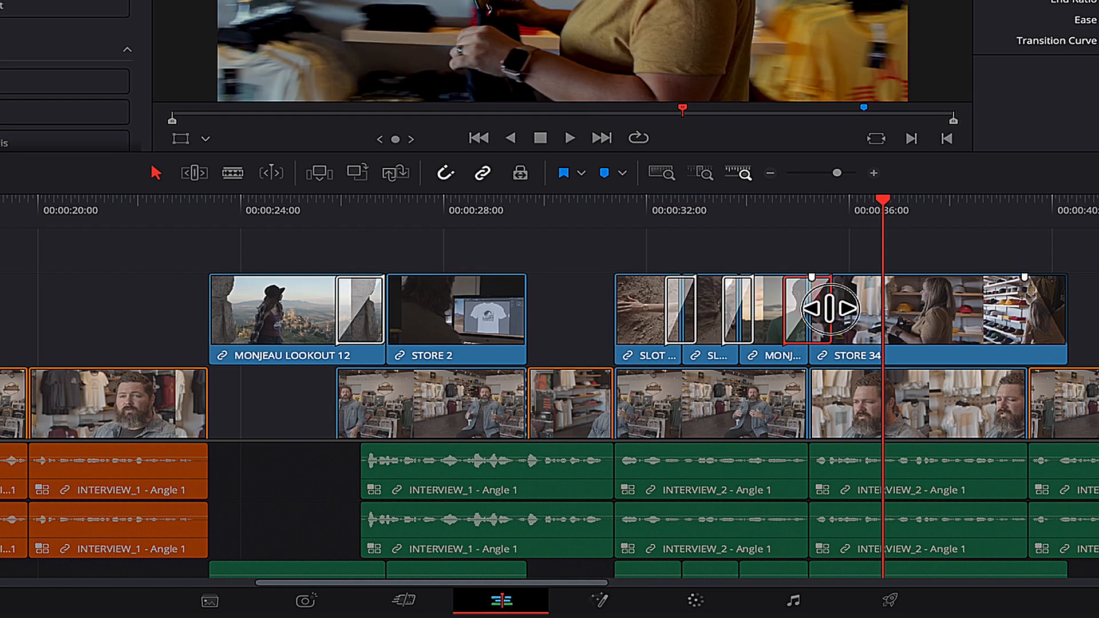
left_click_drag(829, 309, 821, 310)
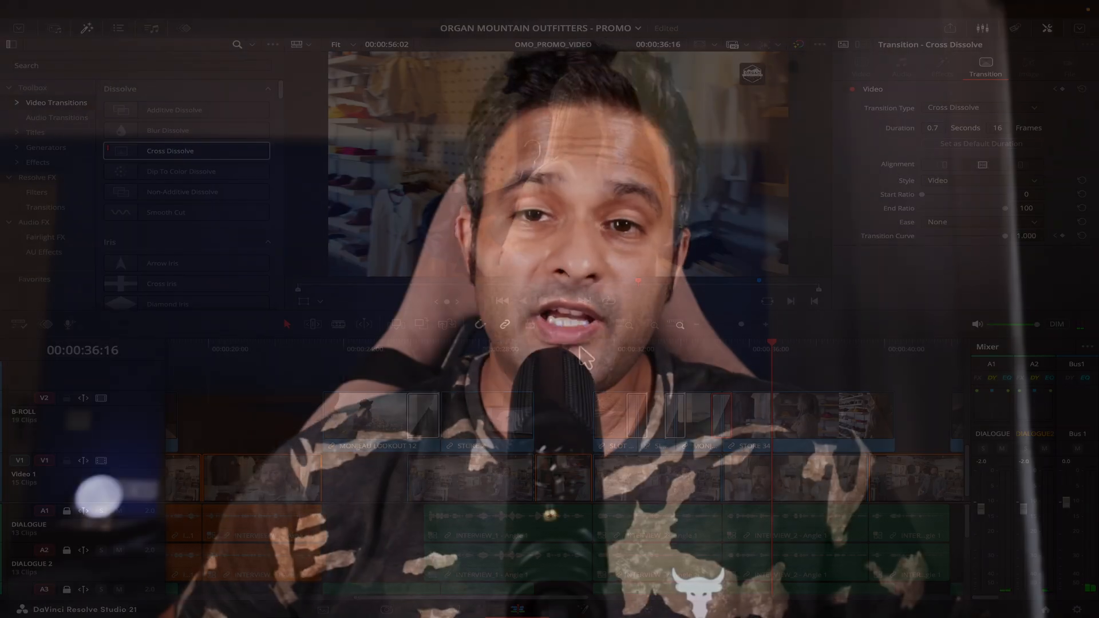